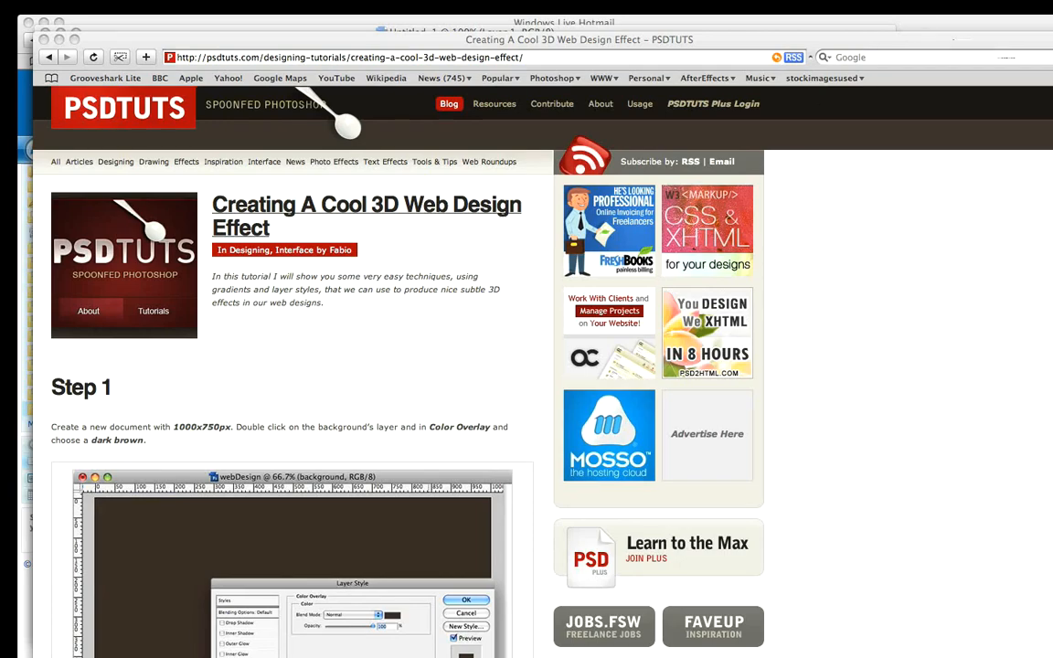
Step: Skim through the steps of the PSDTUTS tutorial on creating a cool 3D web design effect
scroll(498, 365, down, 20)
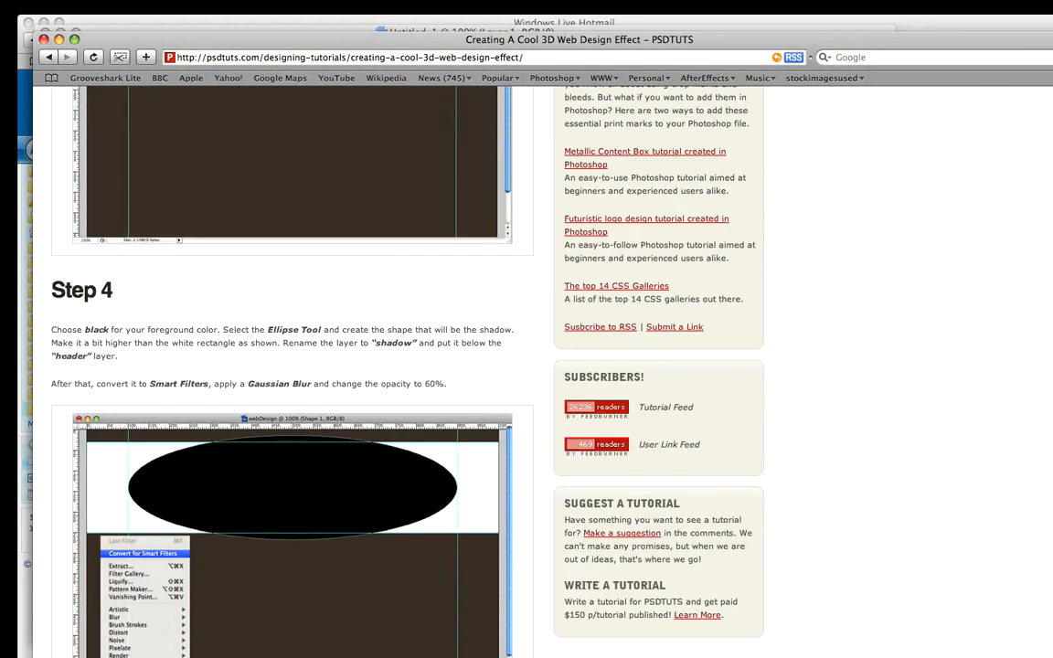
scroll(498, 365, down, 5)
scroll(498, 365, up, 20)
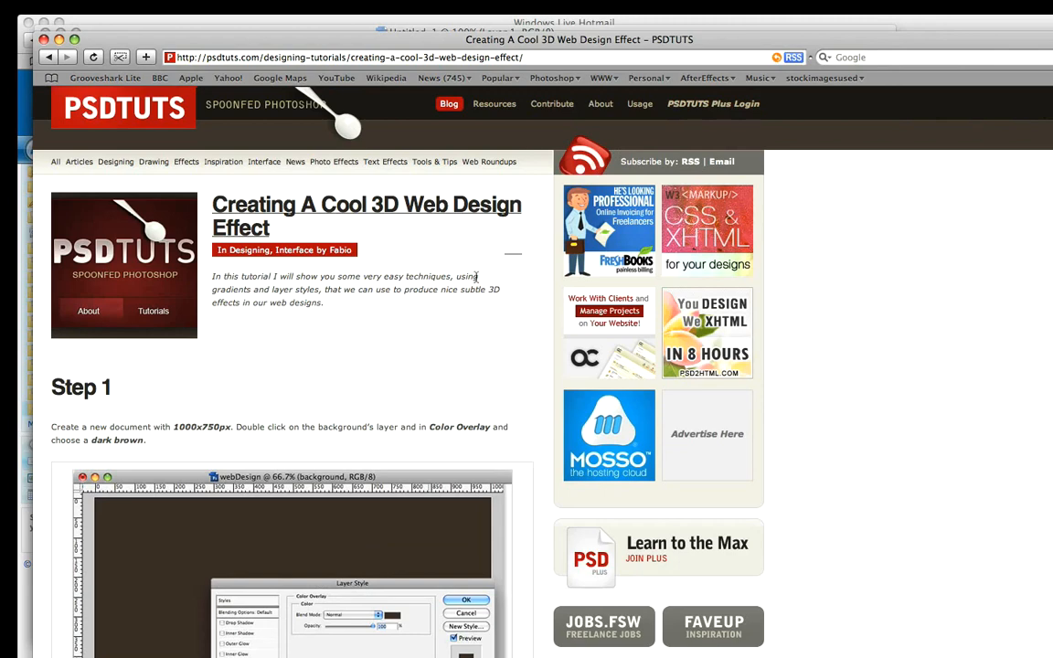
Step: Switch to Photoshop and check the ruler units in the Units & Rulers preferences
key(super+Tab)
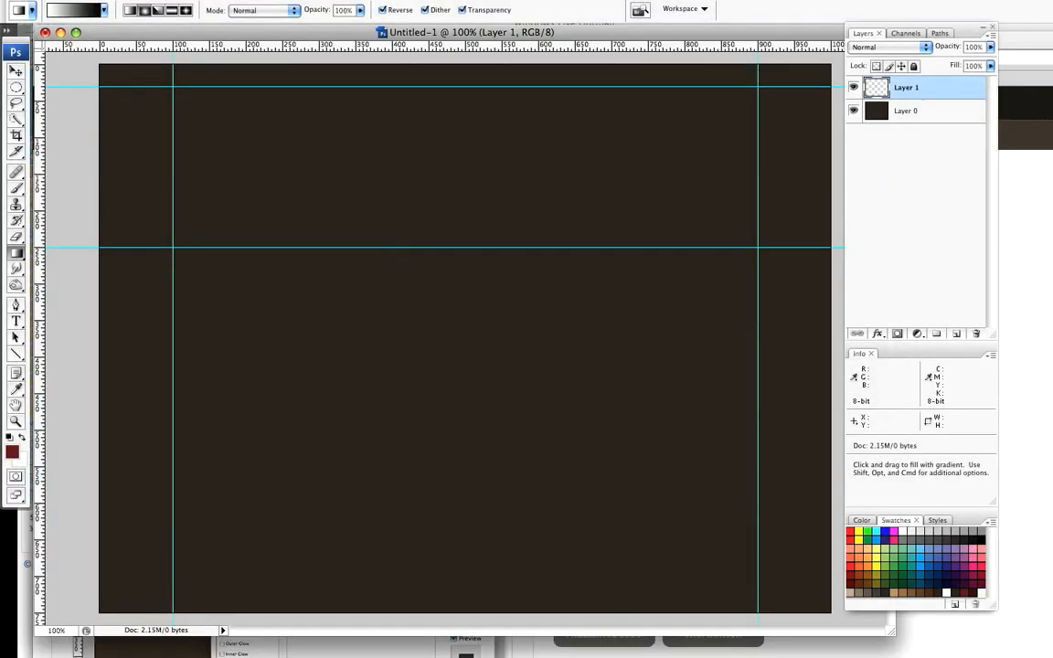
mouse_move(571, 42)
mouse_down()
mouse_move(568, 501)
mouse_move(567, 49)
mouse_up()
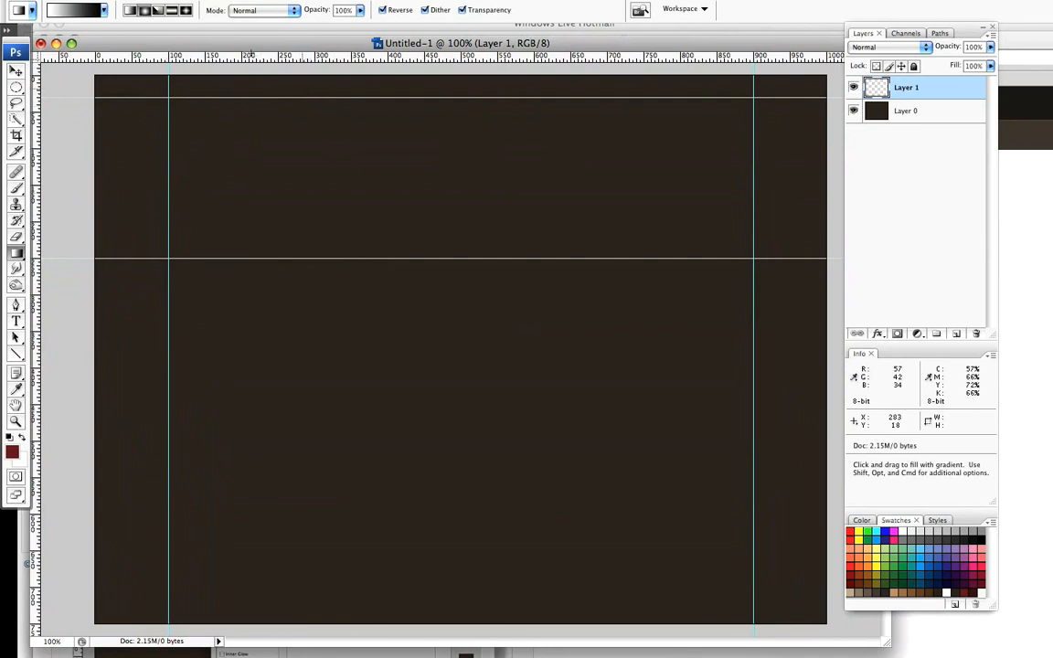
click(91, 3)
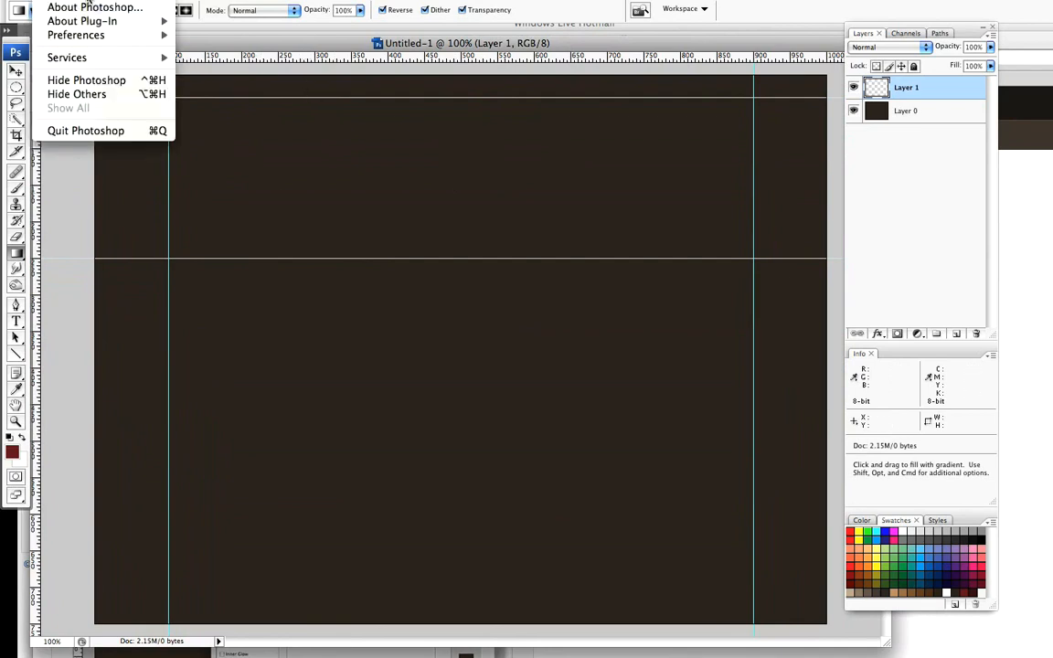
mouse_move(116, 40)
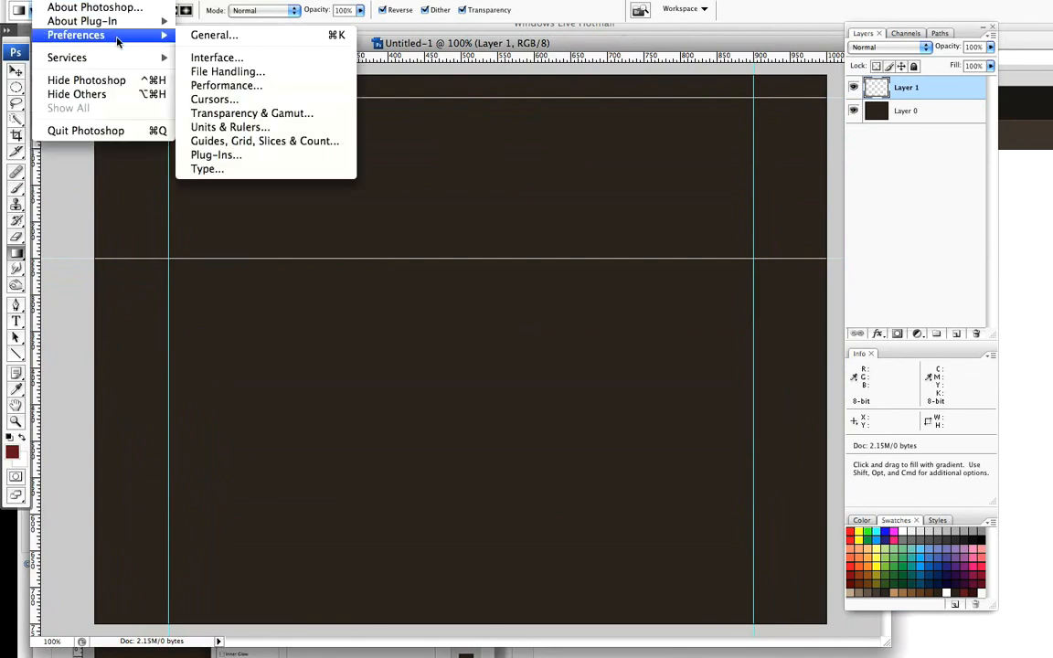
click(251, 132)
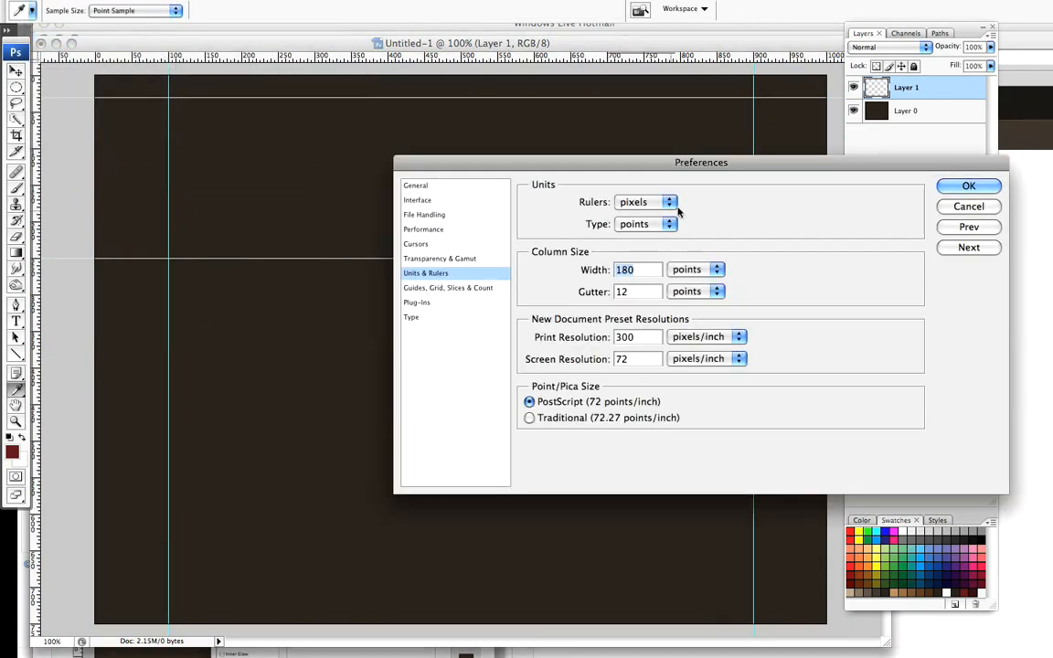
click(953, 186)
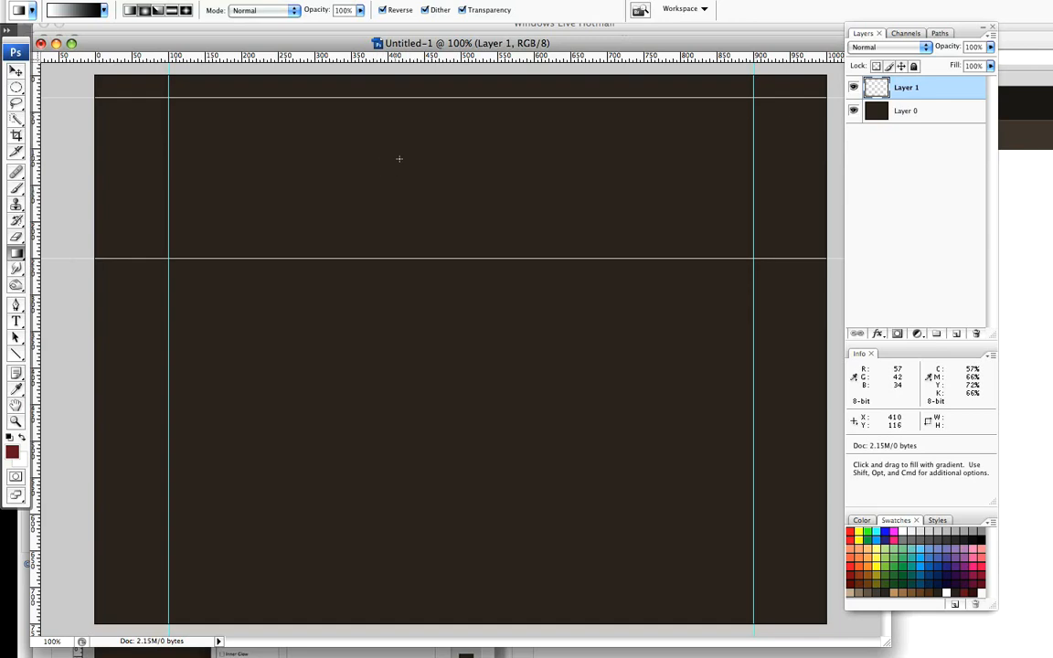
Step: Sample the dark brown of Layer 0 as the foreground colour and inspect its values in the Color Picker
click(933, 119)
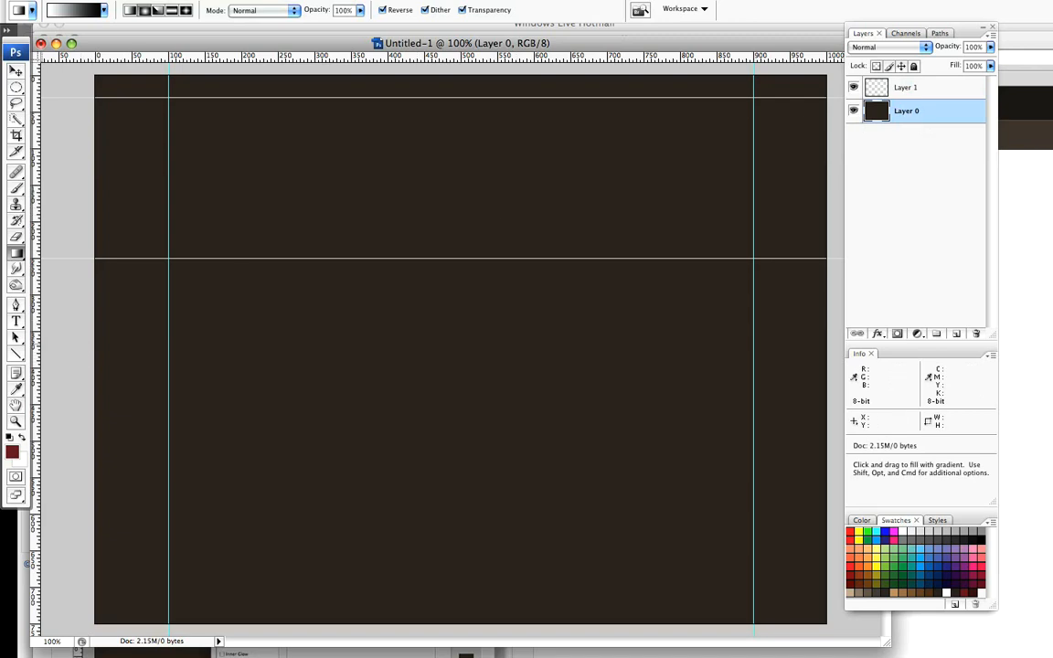
click(18, 390)
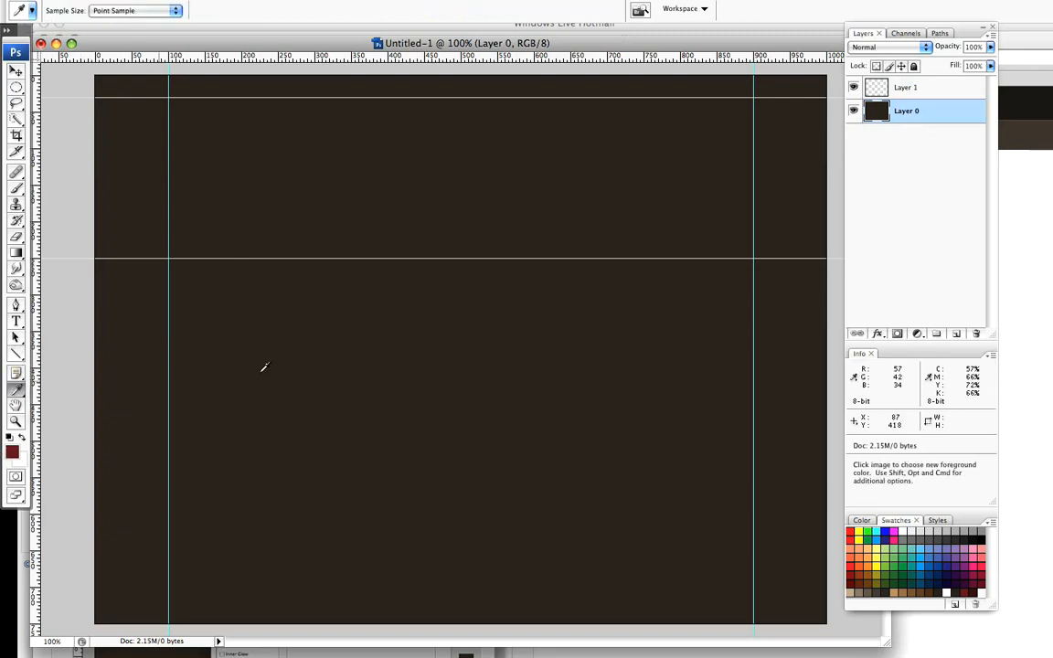
click(12, 450)
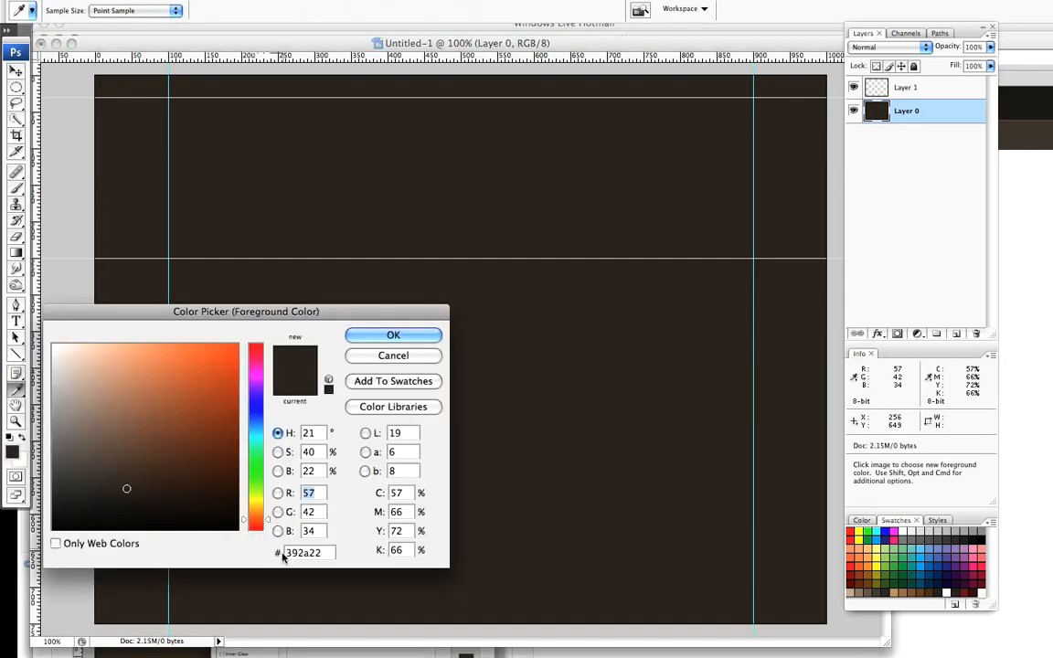
click(389, 335)
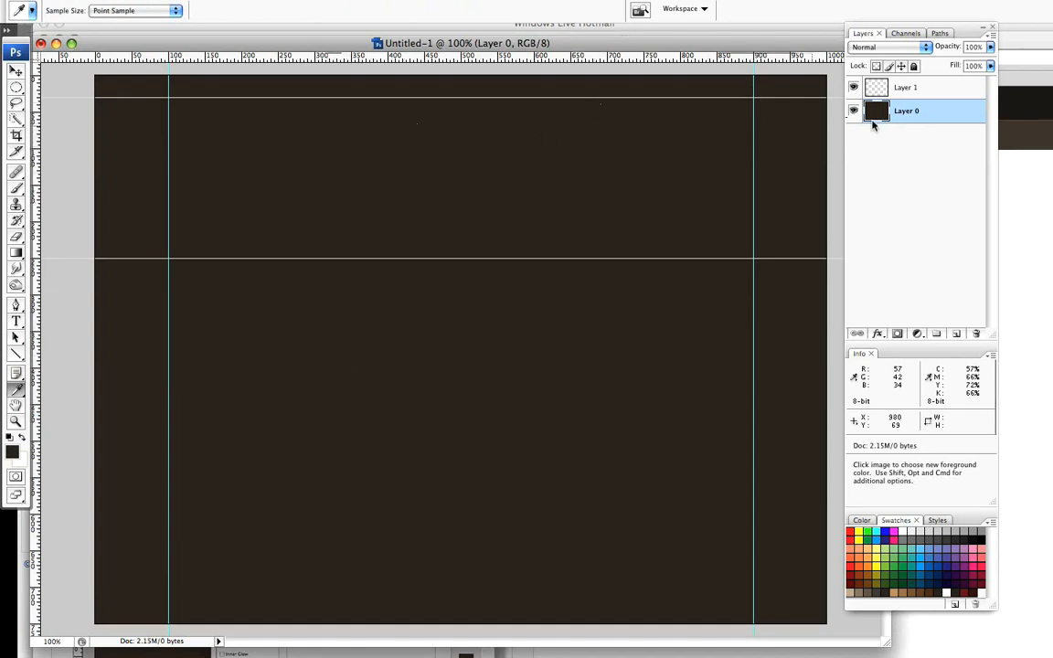
Step: On Layer 1, make a full-width 1000 × 220 px rectangular selection between the horizontal guides and fill it with white
click(914, 91)
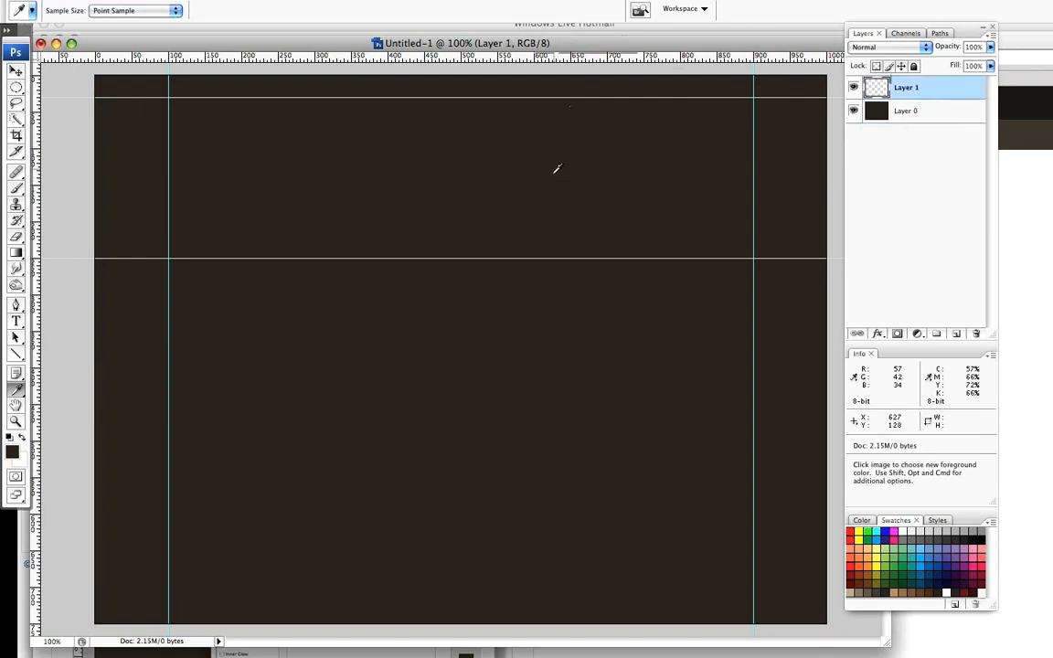
click(17, 88)
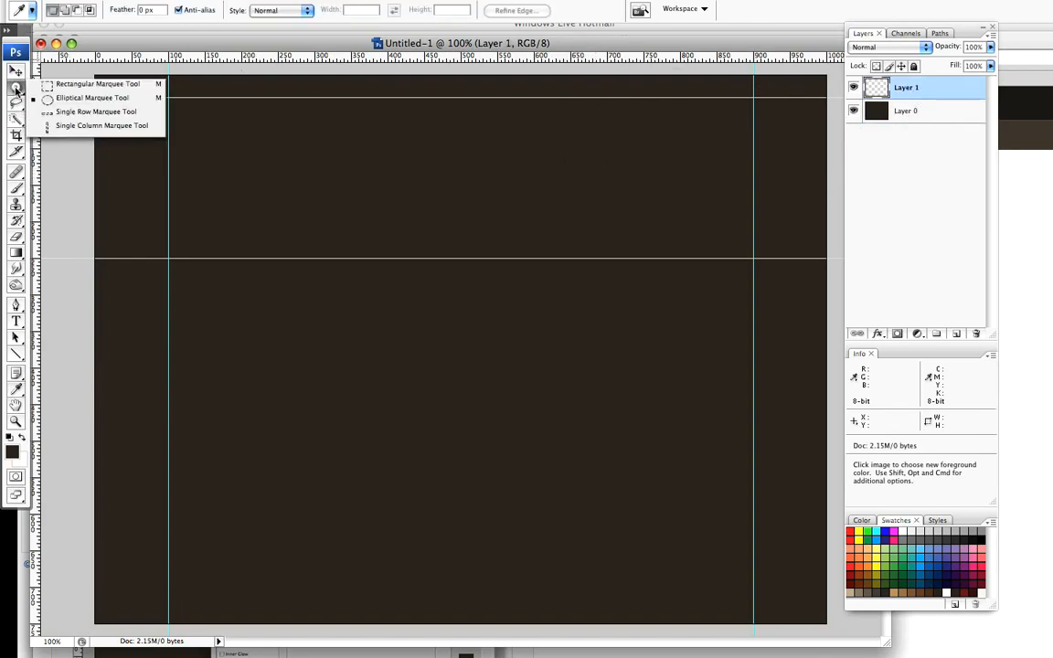
click(70, 88)
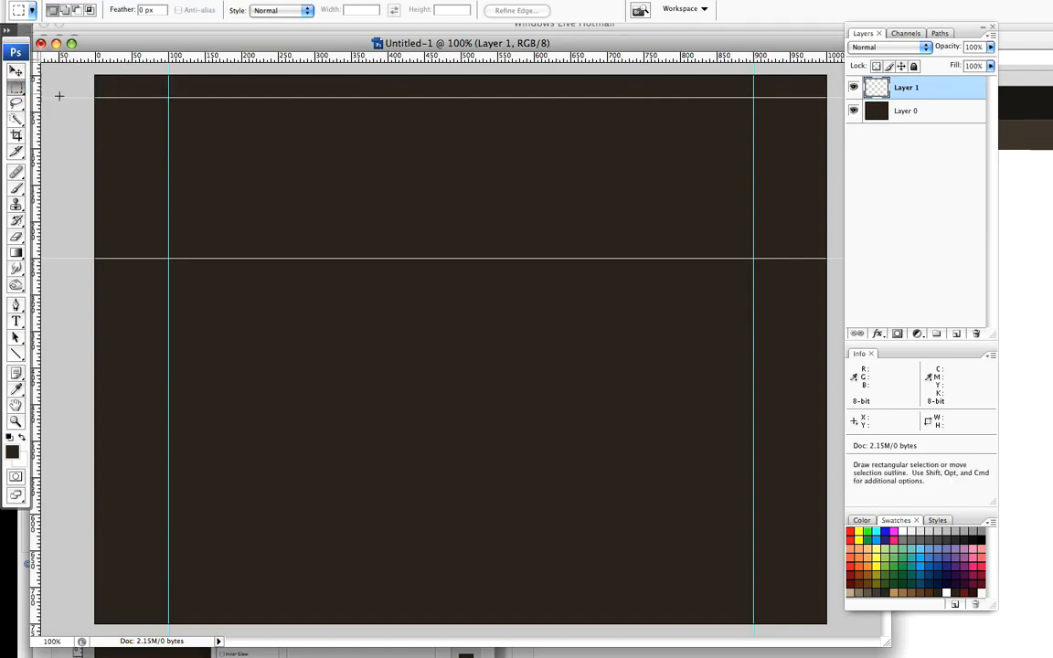
drag(95, 98, 871, 258)
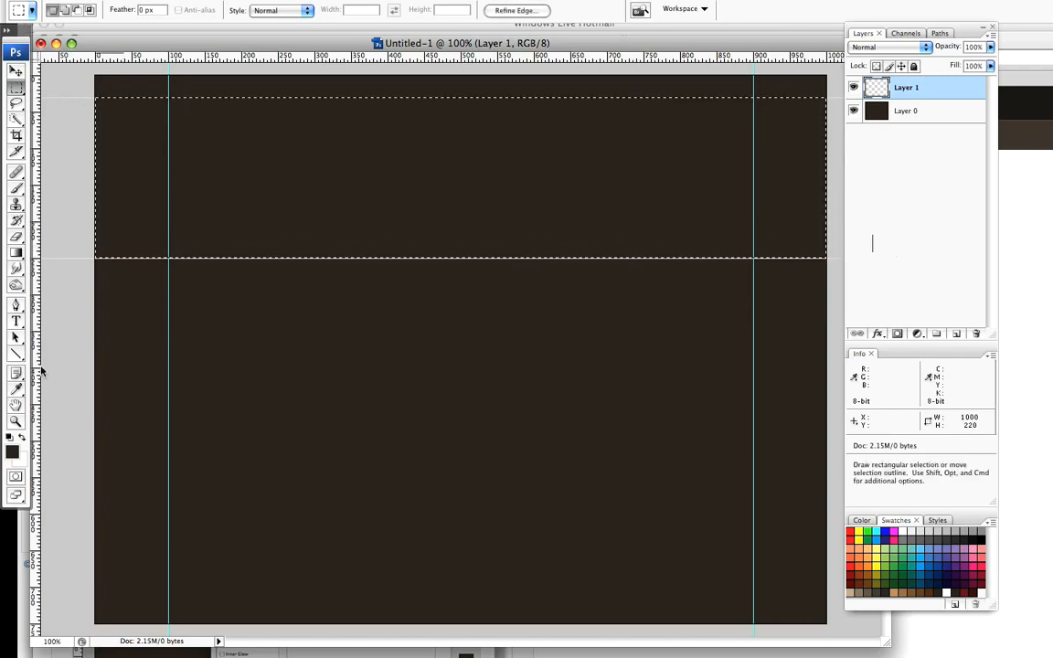
click(22, 438)
mouse_move(16, 253)
mouse_down()
mouse_move(44, 254)
mouse_move(52, 270)
mouse_up()
click(265, 191)
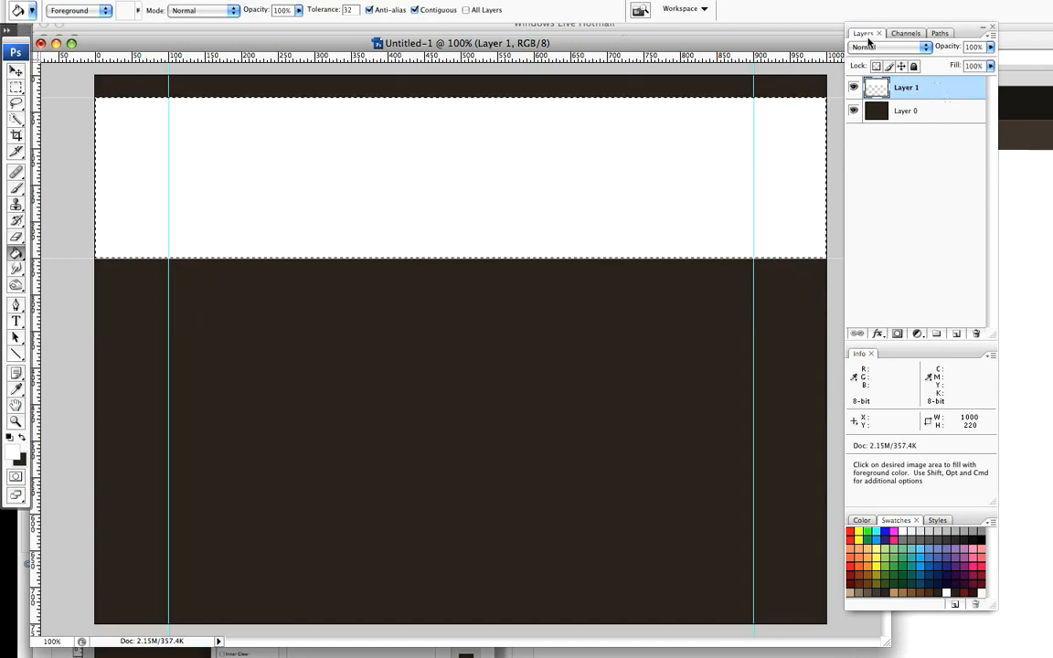
Step: Set the foreground colour to dark red 4c0c0f, fill the selected band with it and deselect
click(12, 452)
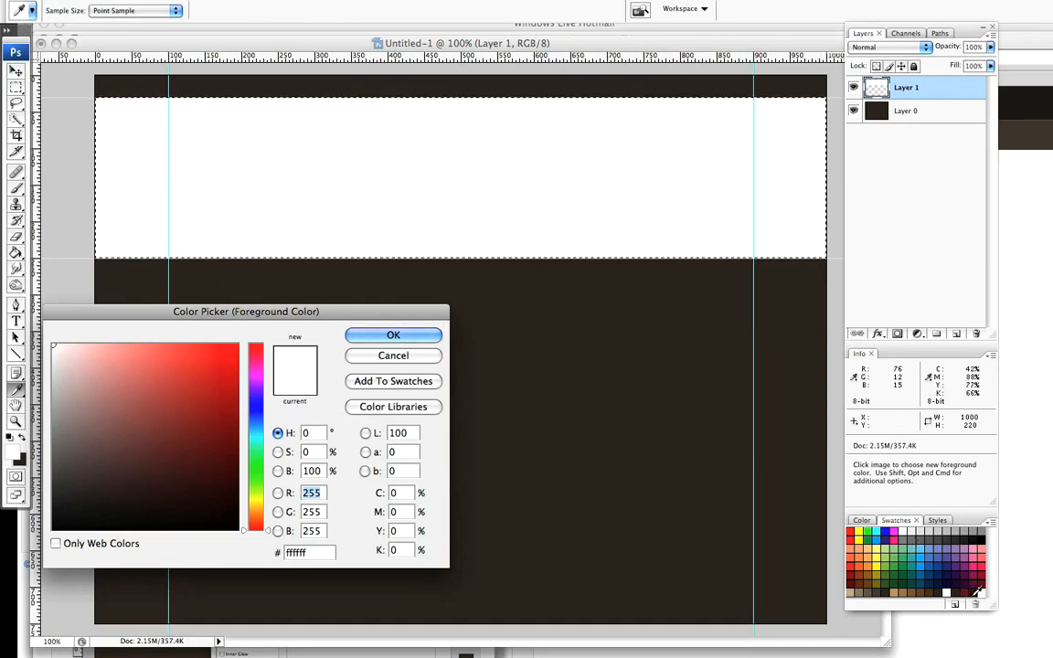
click(973, 593)
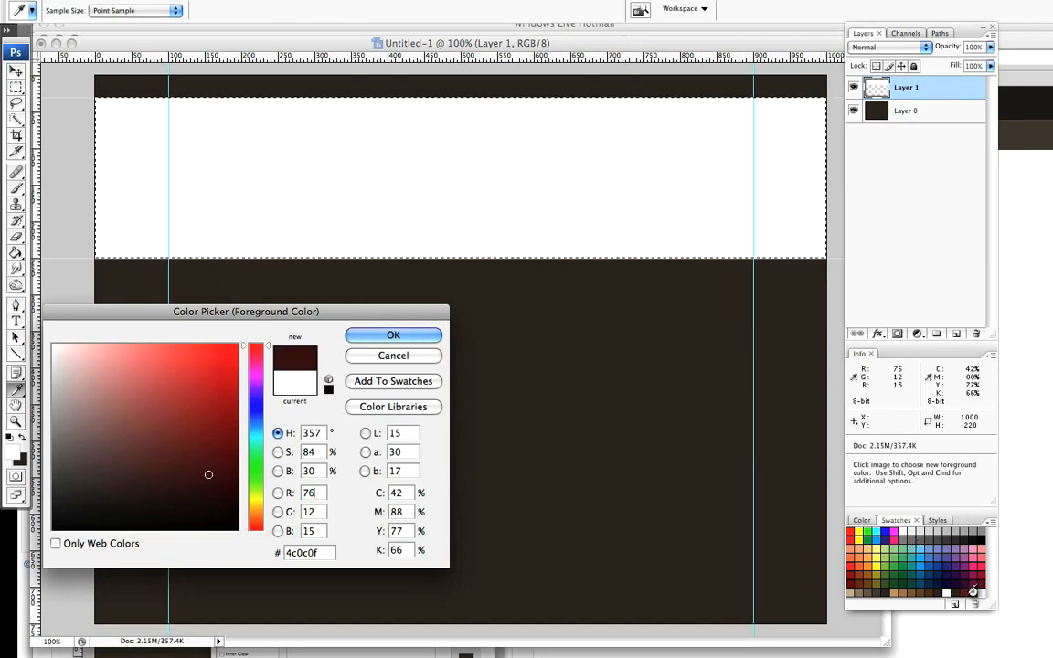
click(384, 336)
click(374, 226)
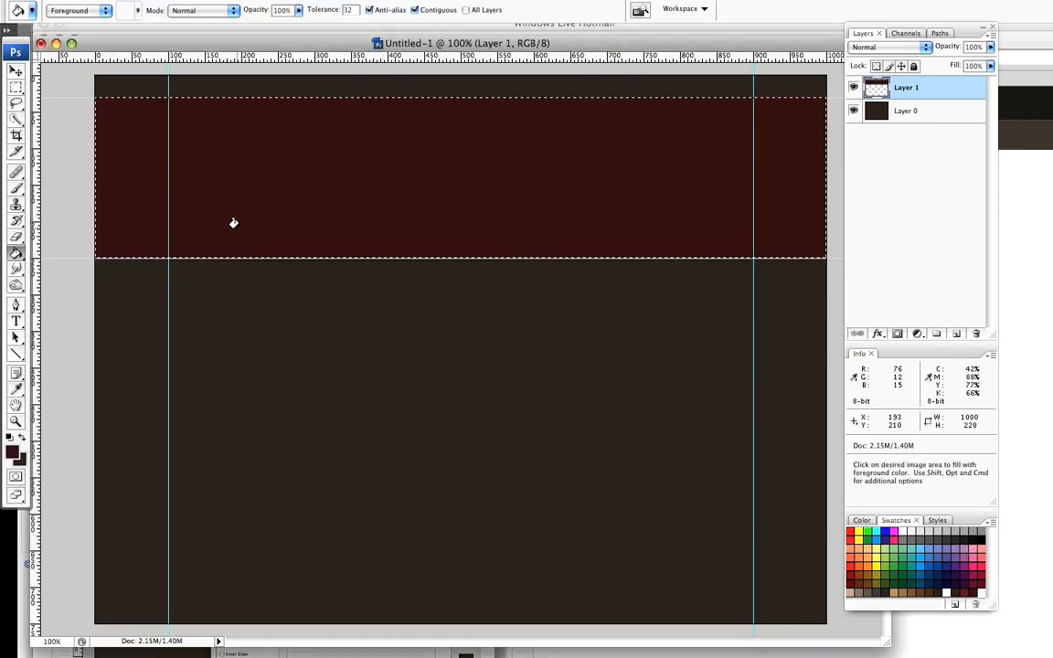
key(super+d)
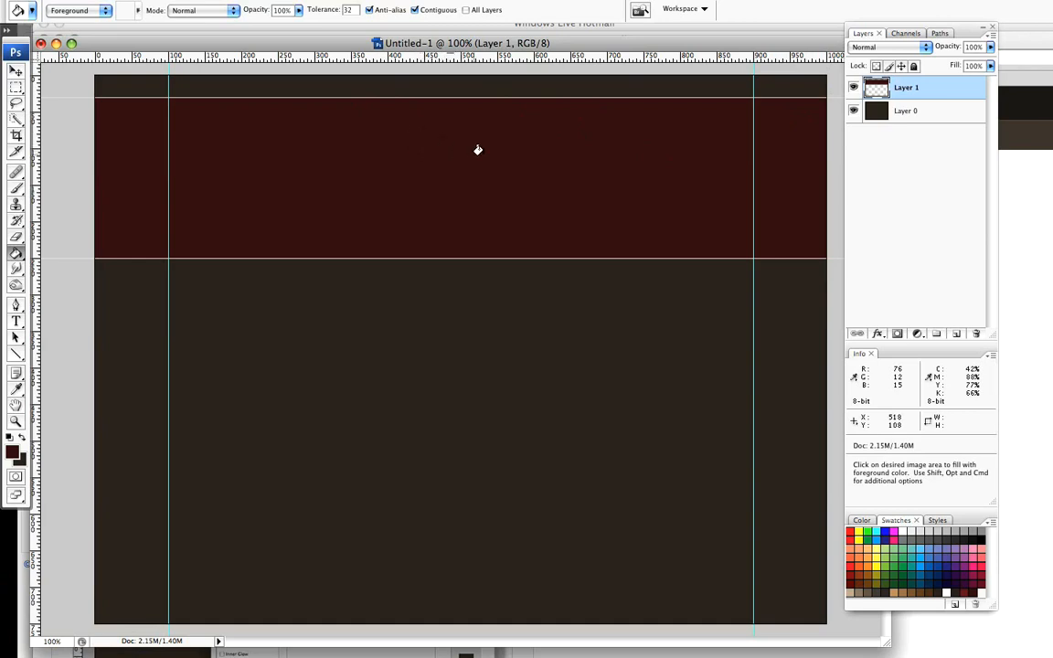
Step: Add a new layer beneath the red band's layer, naming the band's layer Header and the new one Shadow
click(956, 334)
drag(941, 92, 941, 125)
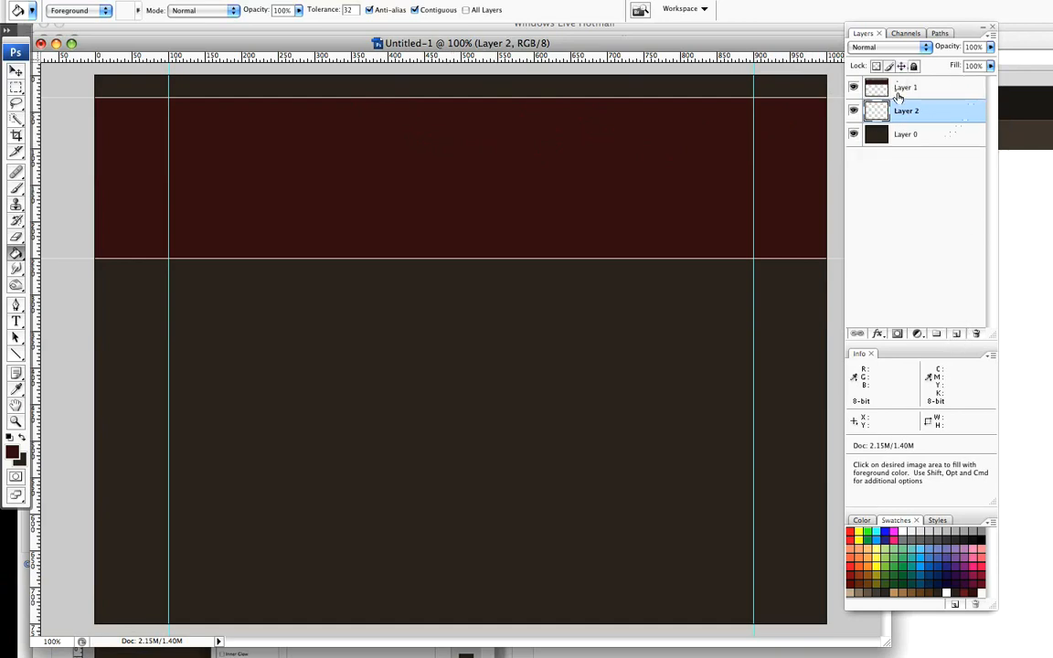
double_click(905, 89)
text(Header)
key(Return)
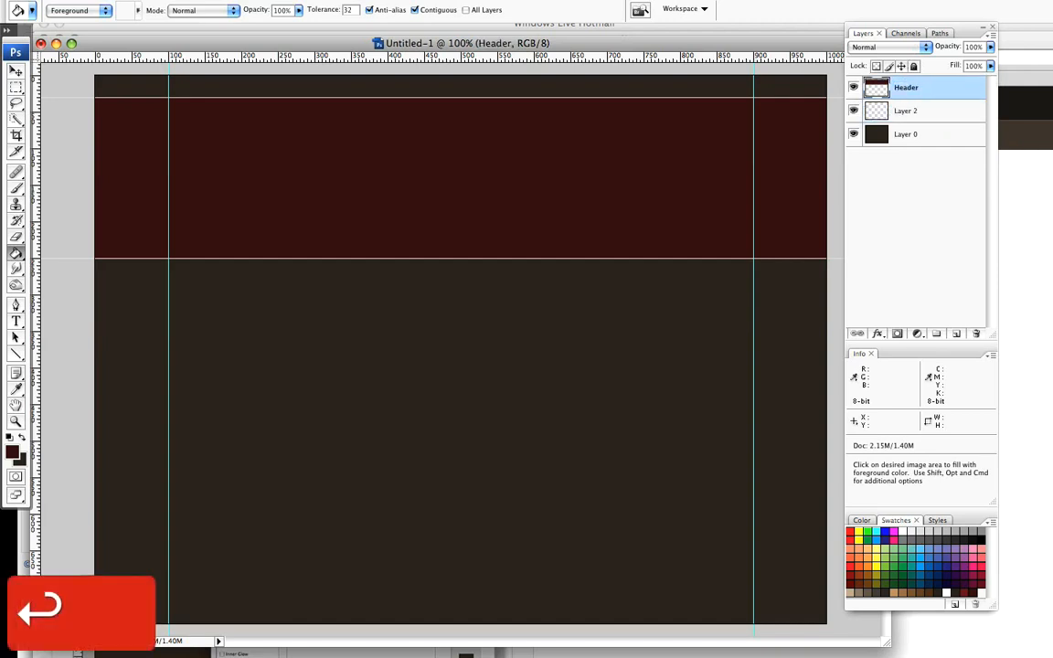
double_click(903, 110)
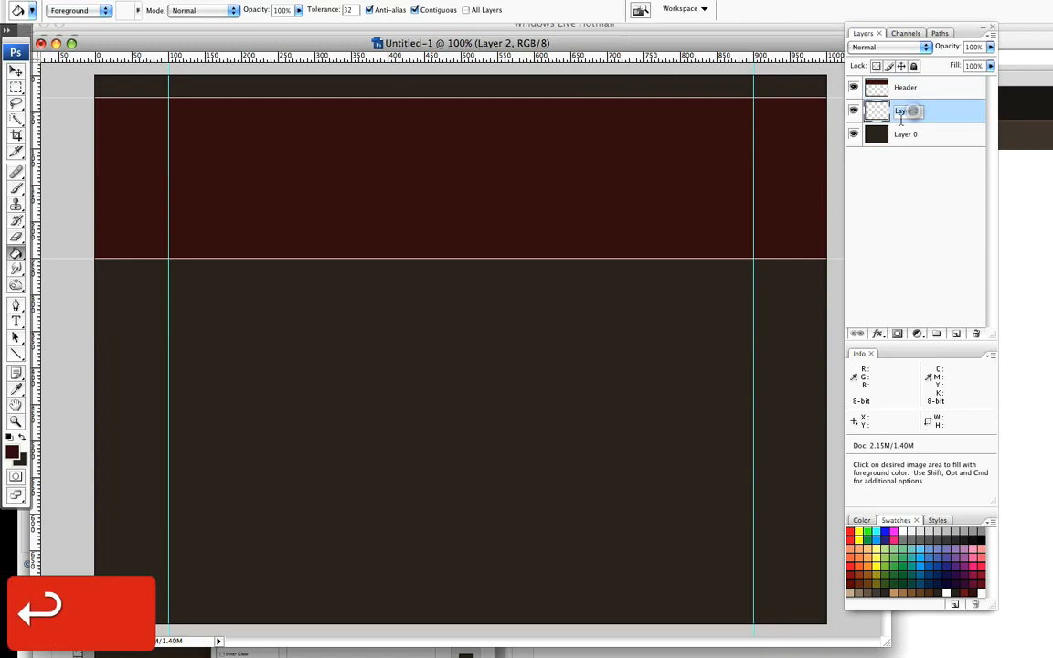
text(Shadow)
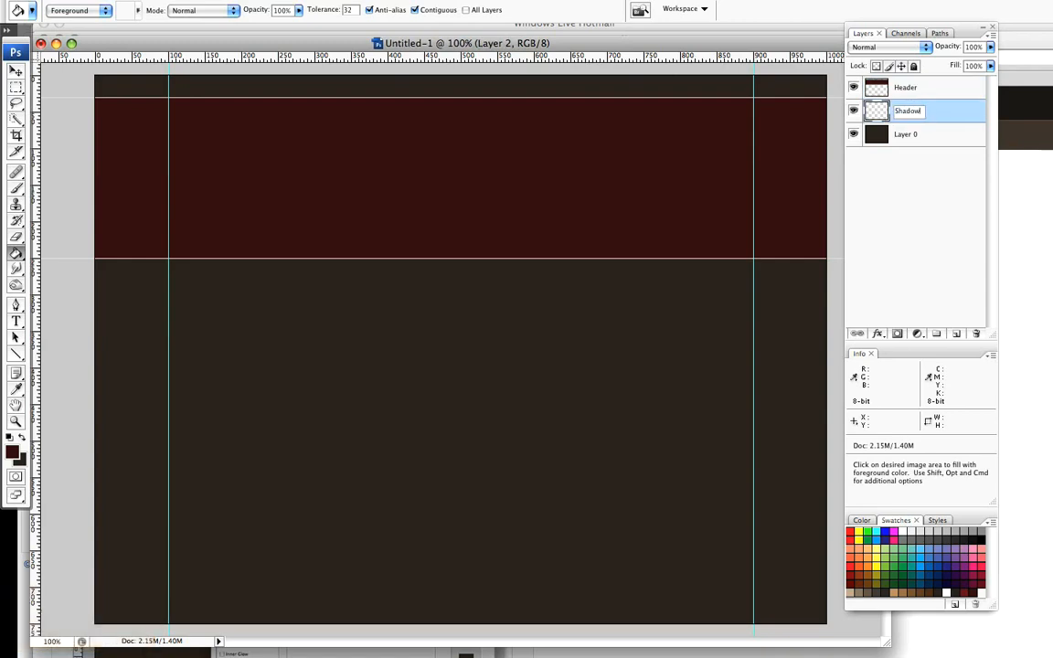
key(Return)
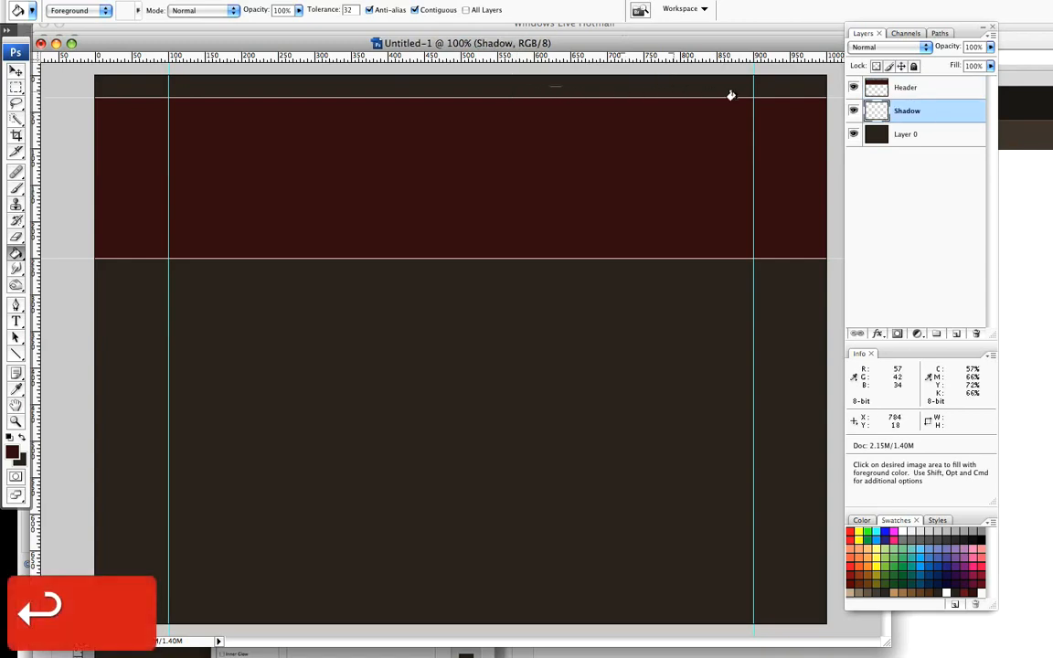
Step: On the Shadow layer, select an ellipse of about 800 × 256 px spanning the vertical guides, fill it with black and deselect
click(18, 88)
drag(13, 91, 121, 98)
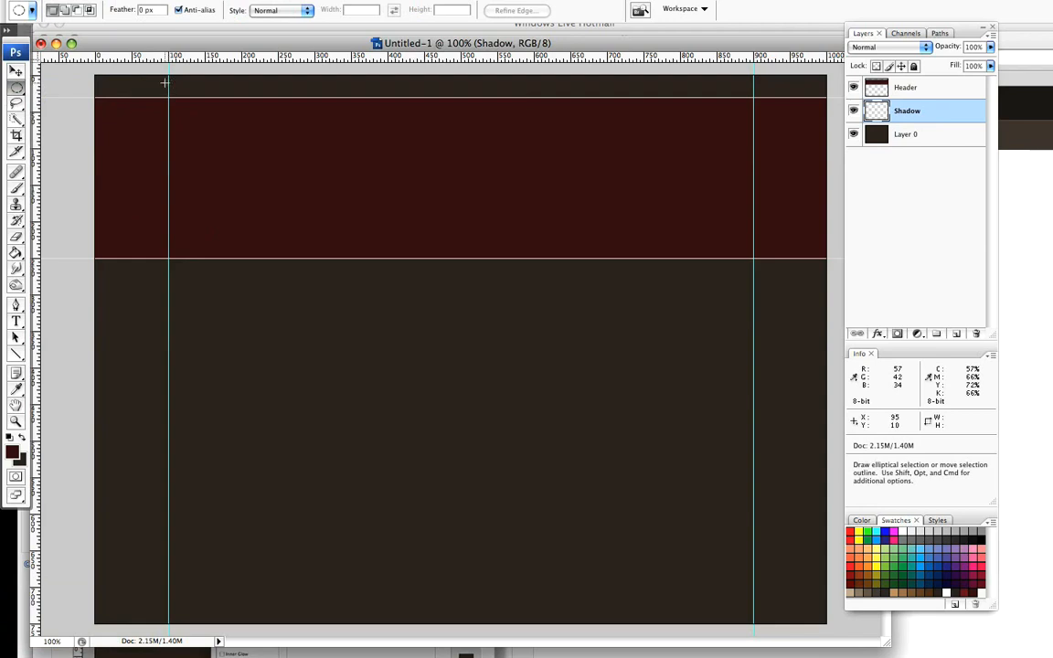
drag(166, 85, 752, 272)
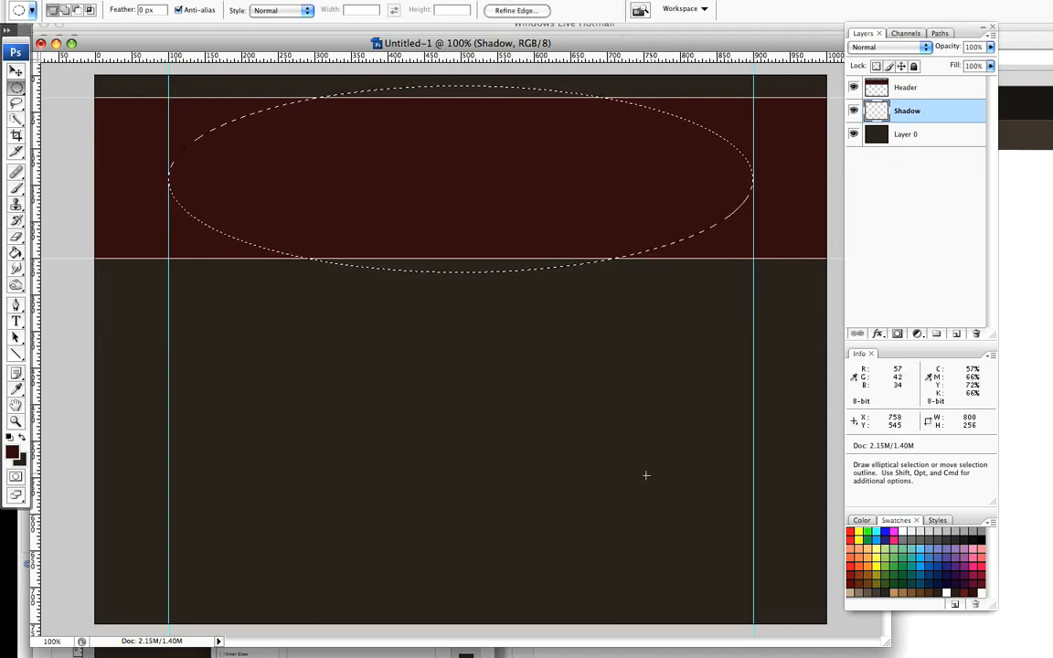
click(11, 437)
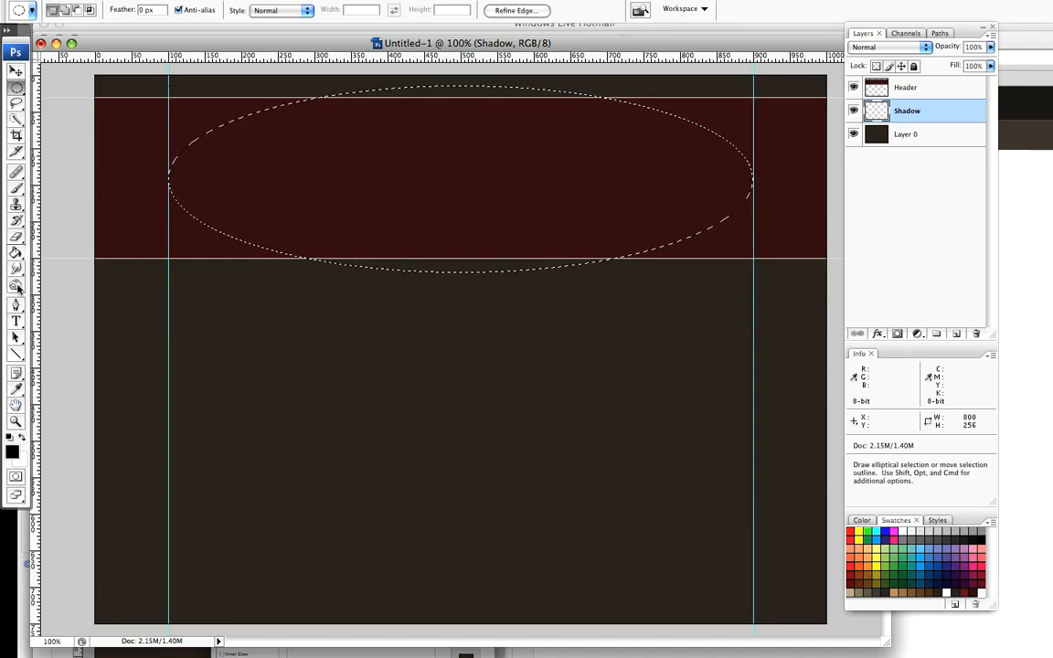
click(17, 254)
click(295, 167)
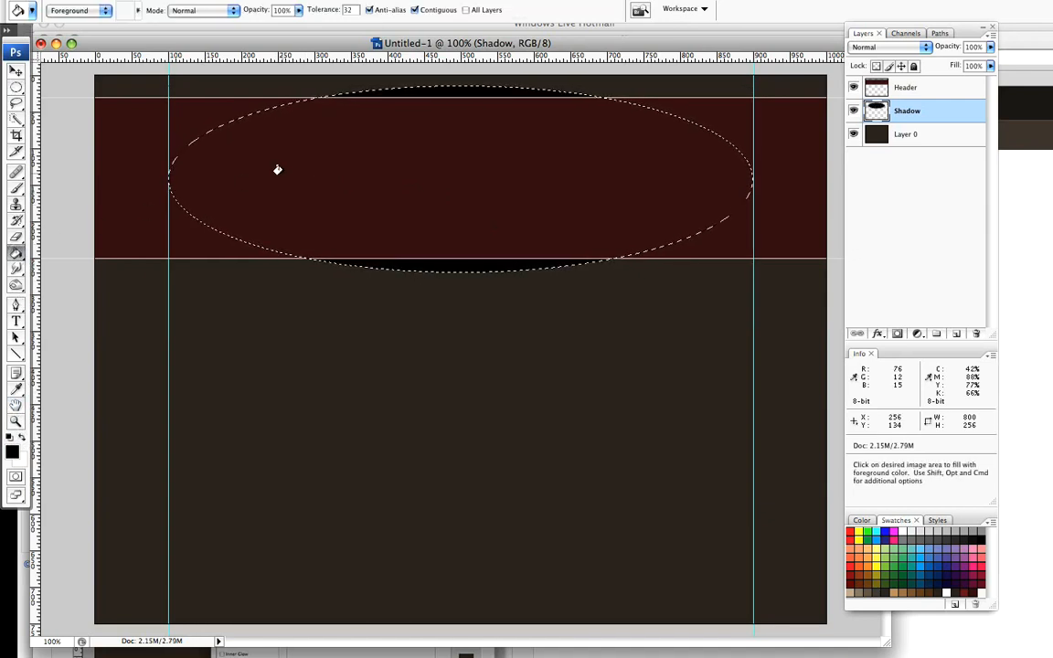
key(super+d)
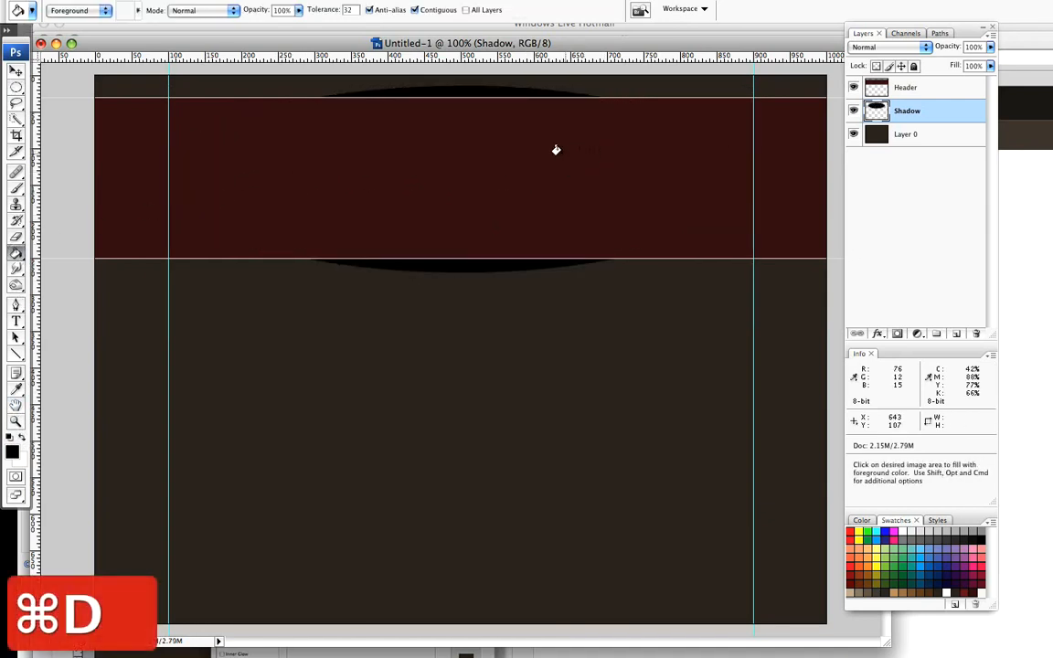
Step: Convert the Shadow layer for Smart Filters
click(302, 1)
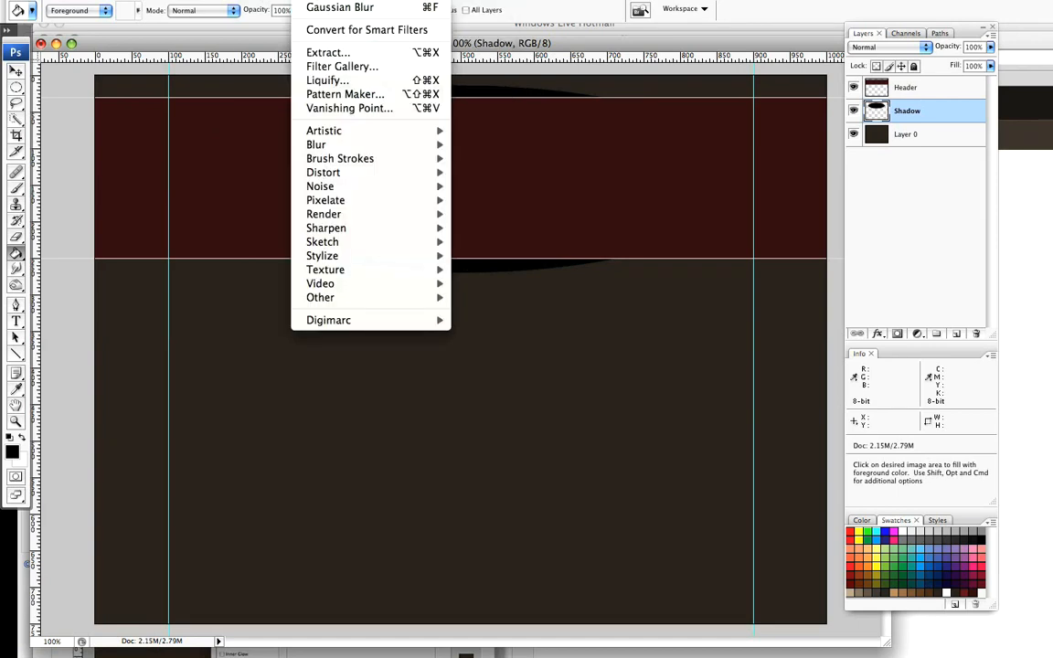
click(329, 35)
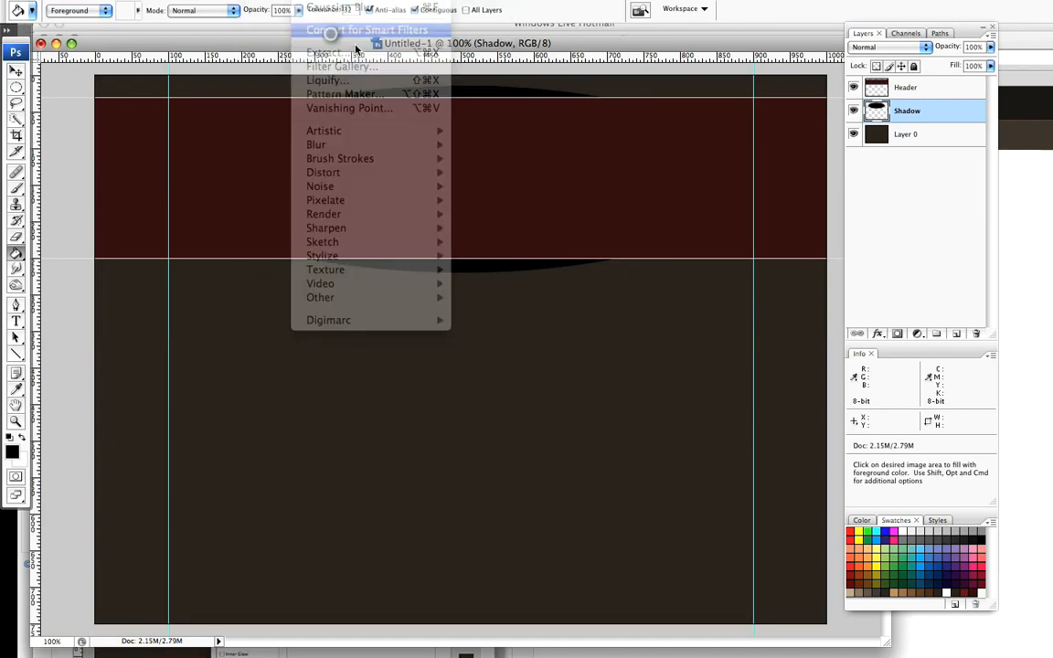
key(Return)
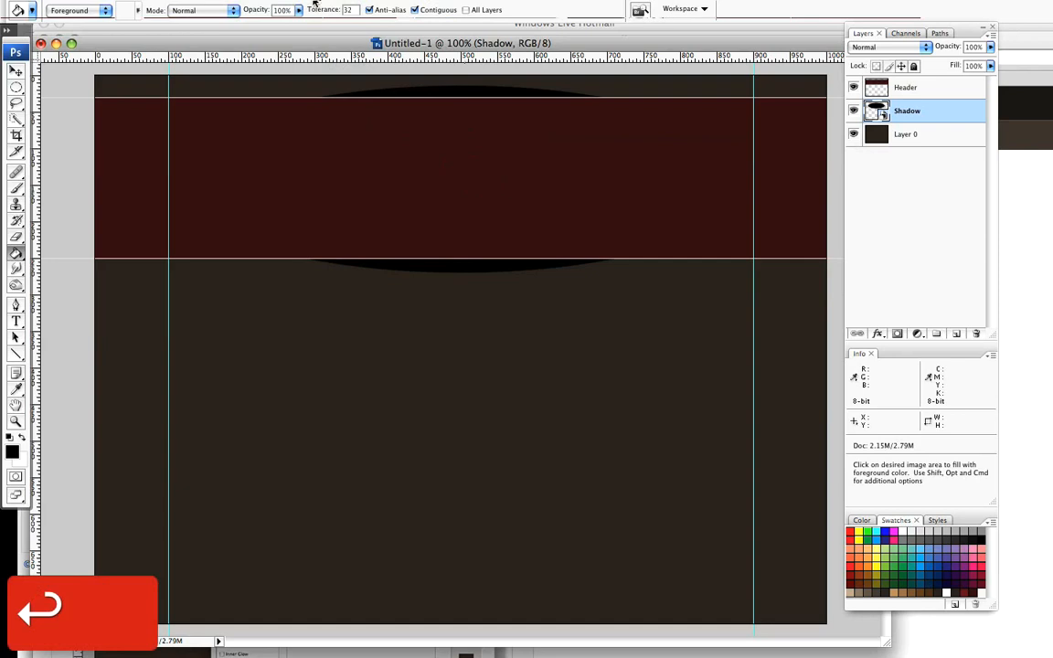
Step: Apply a Gaussian Blur with a 10-pixel radius to the Shadow layer as a smart filter
click(316, 3)
mouse_move(418, 143)
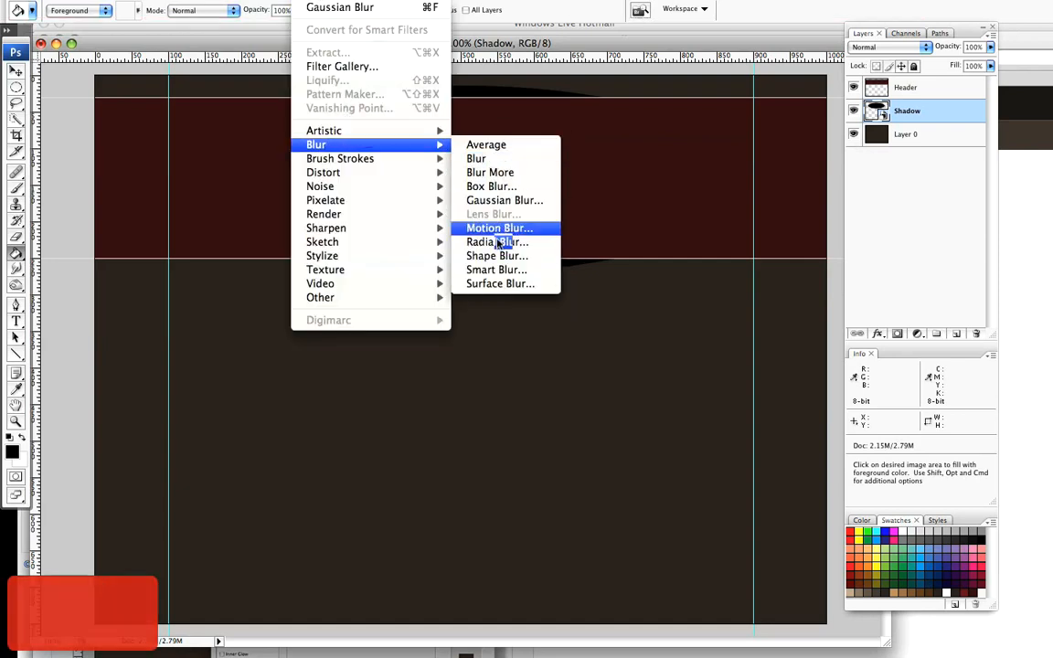
click(512, 207)
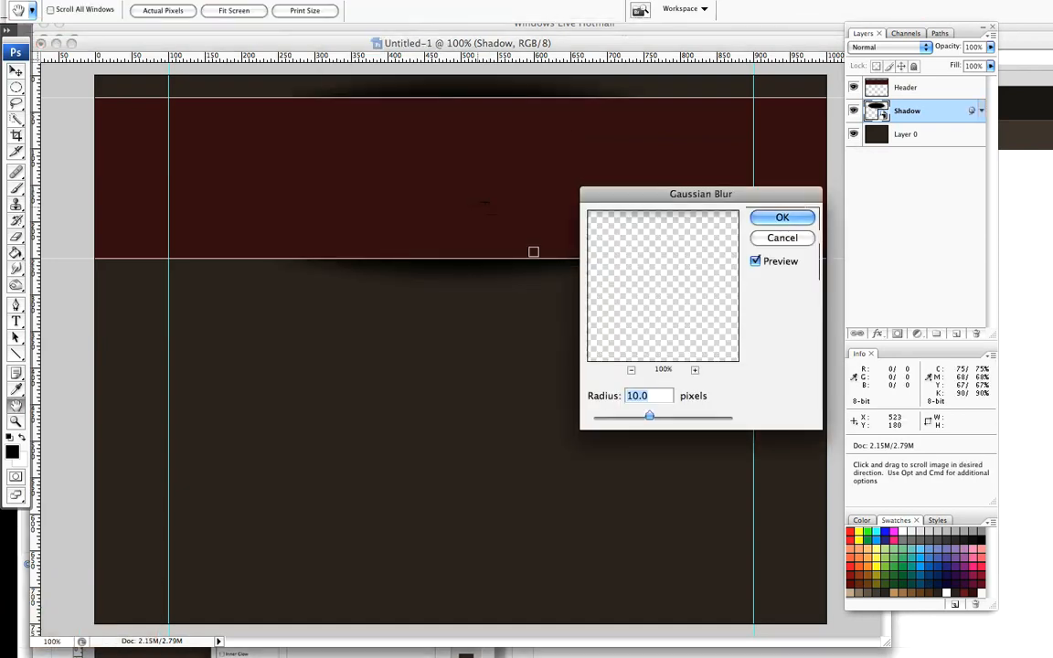
click(776, 220)
key(g)
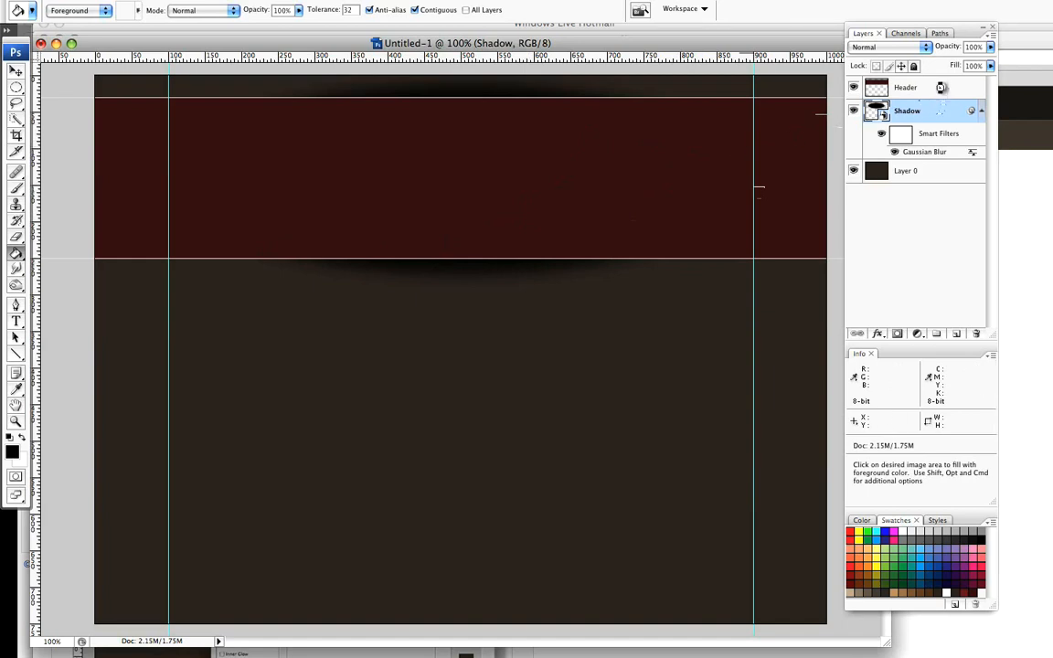
Step: Add a Gradient Overlay to the Header layer using the darkreds preset gradient
click(943, 88)
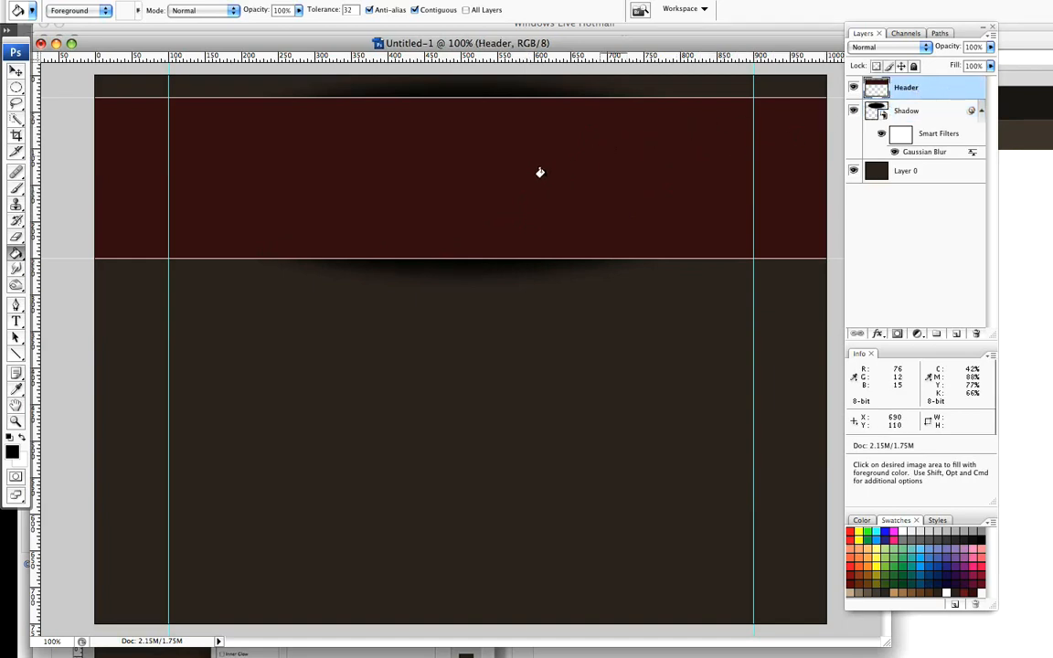
double_click(953, 90)
drag(415, 344, 383, 301)
click(254, 510)
click(287, 510)
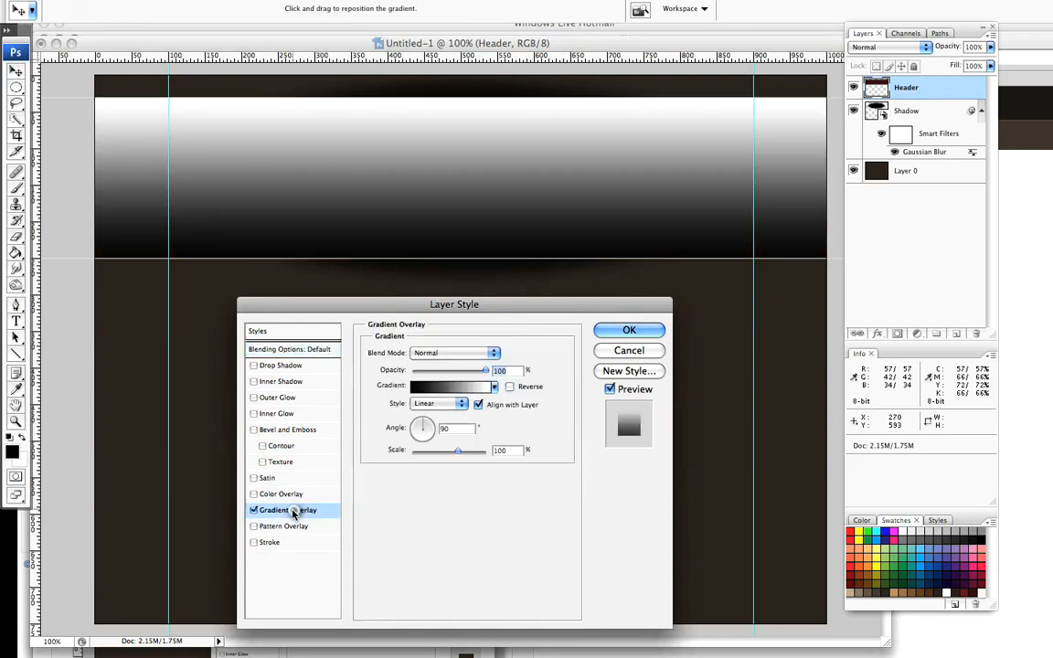
click(429, 384)
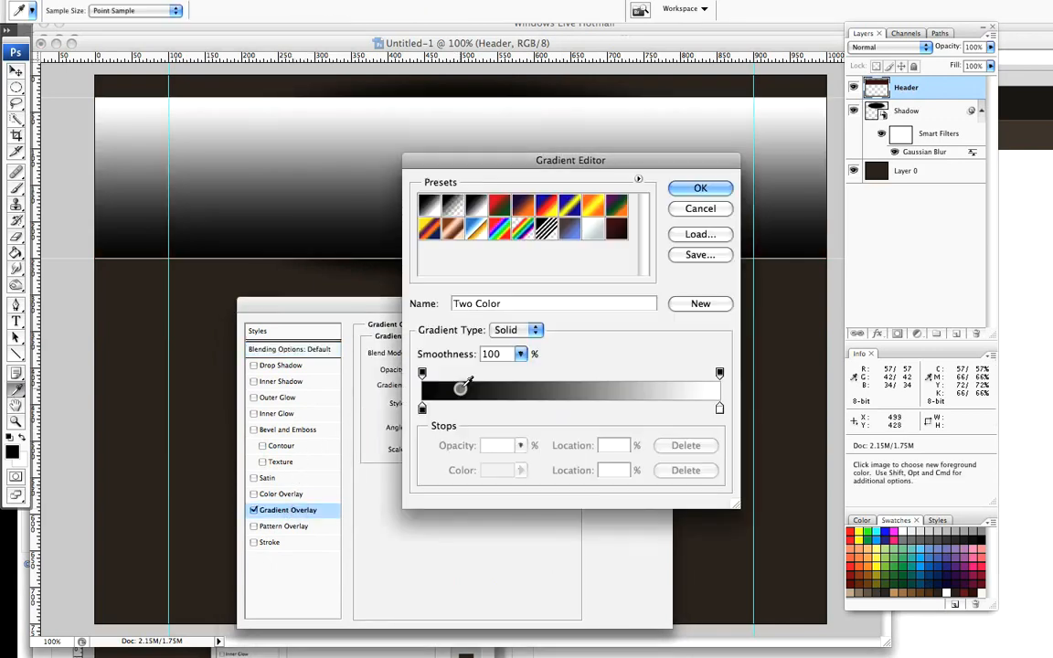
click(614, 229)
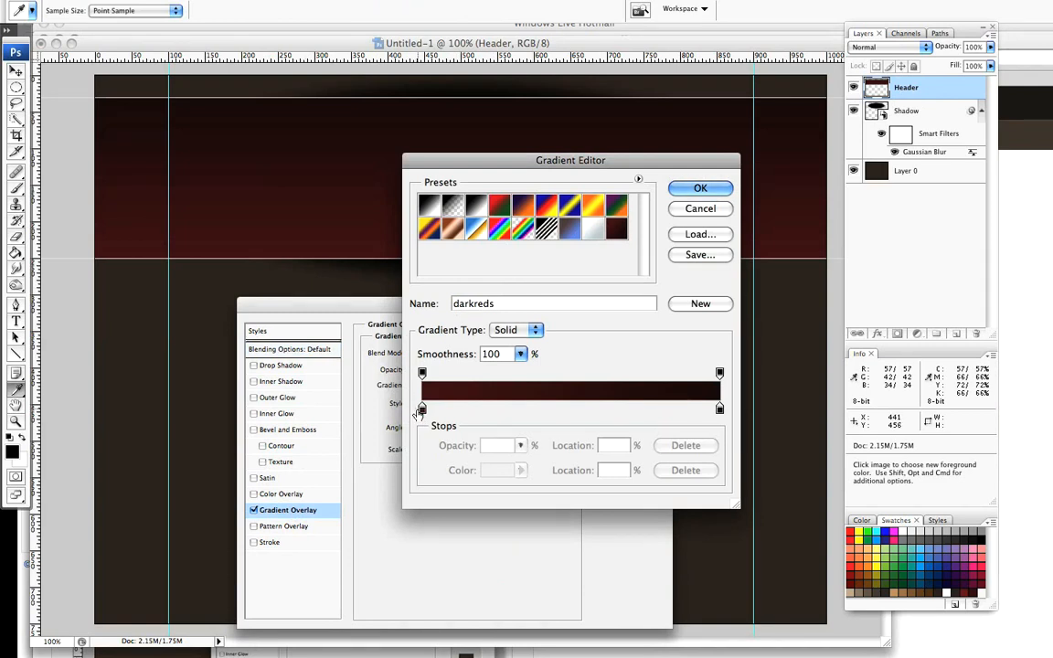
Step: Use 560e11 and 250608 as the gradient's start and end stop colours and accept the gradient
double_click(421, 411)
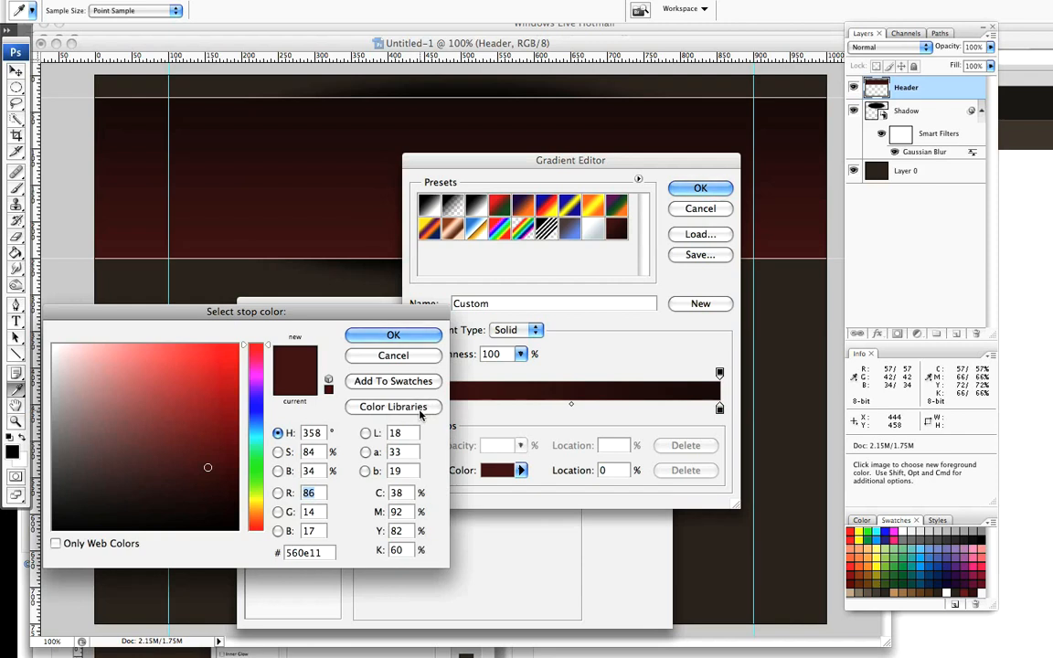
click(392, 334)
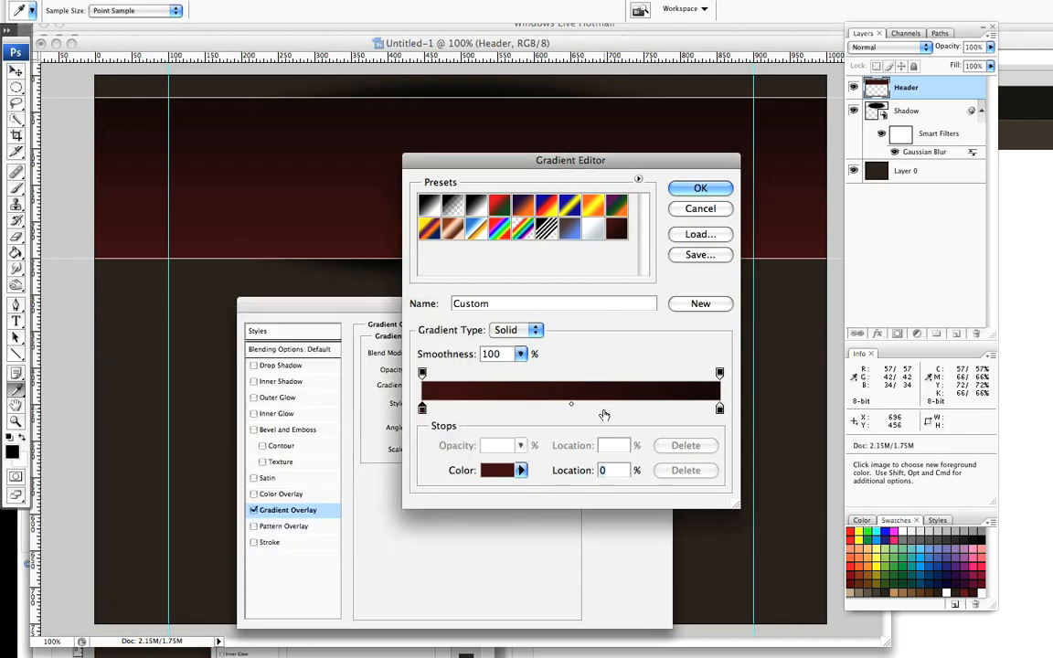
double_click(719, 413)
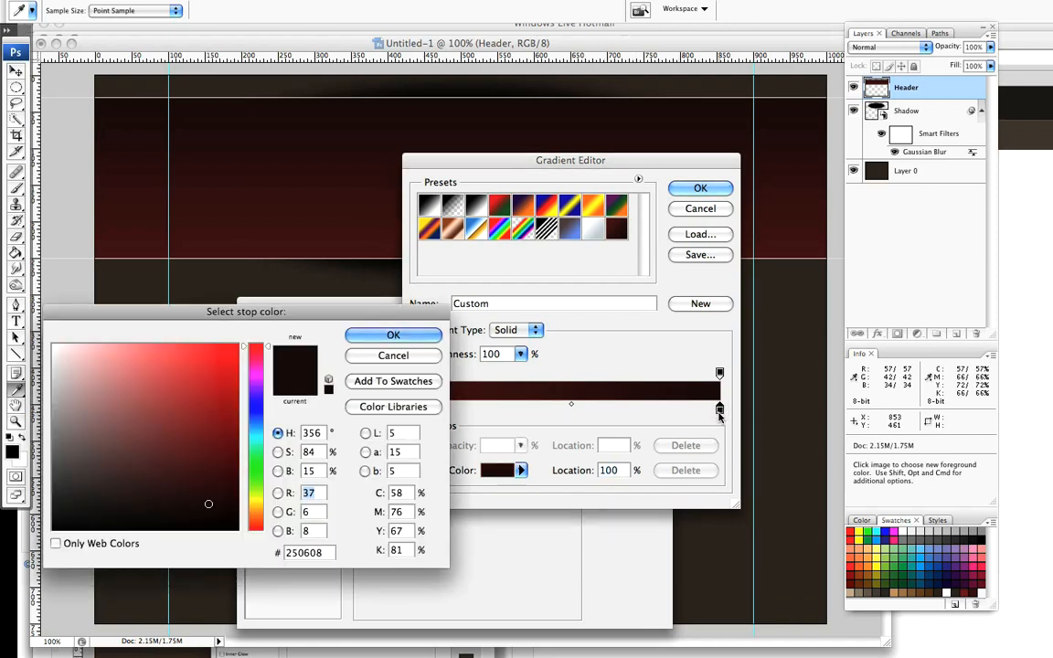
click(422, 334)
click(683, 192)
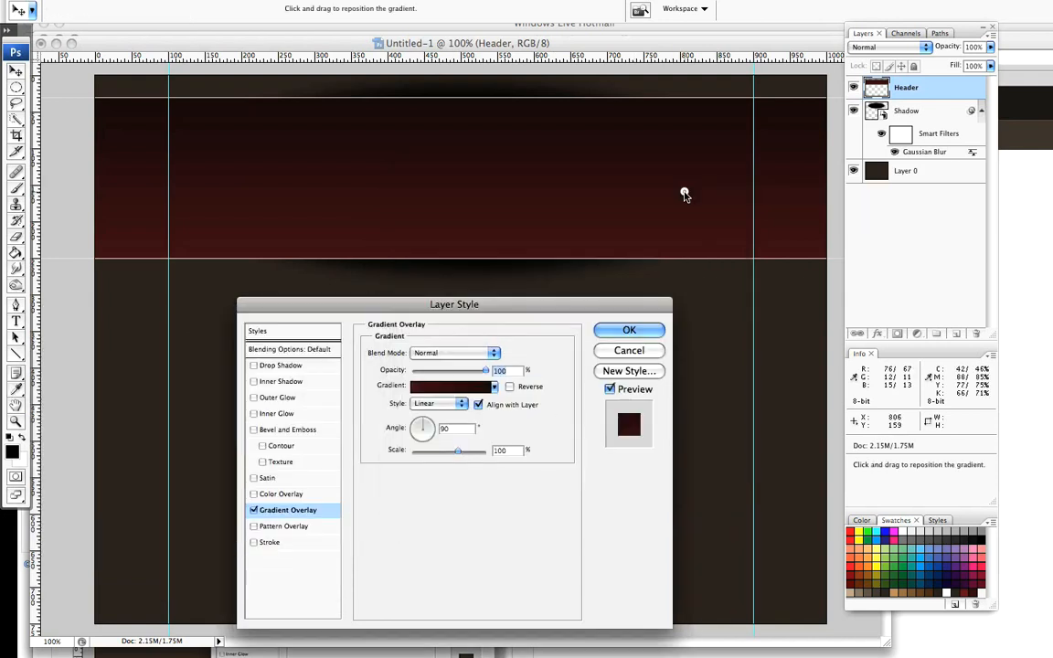
Step: Set the Header's gradient overlay style to Radial and apply the layer style
click(462, 403)
click(447, 413)
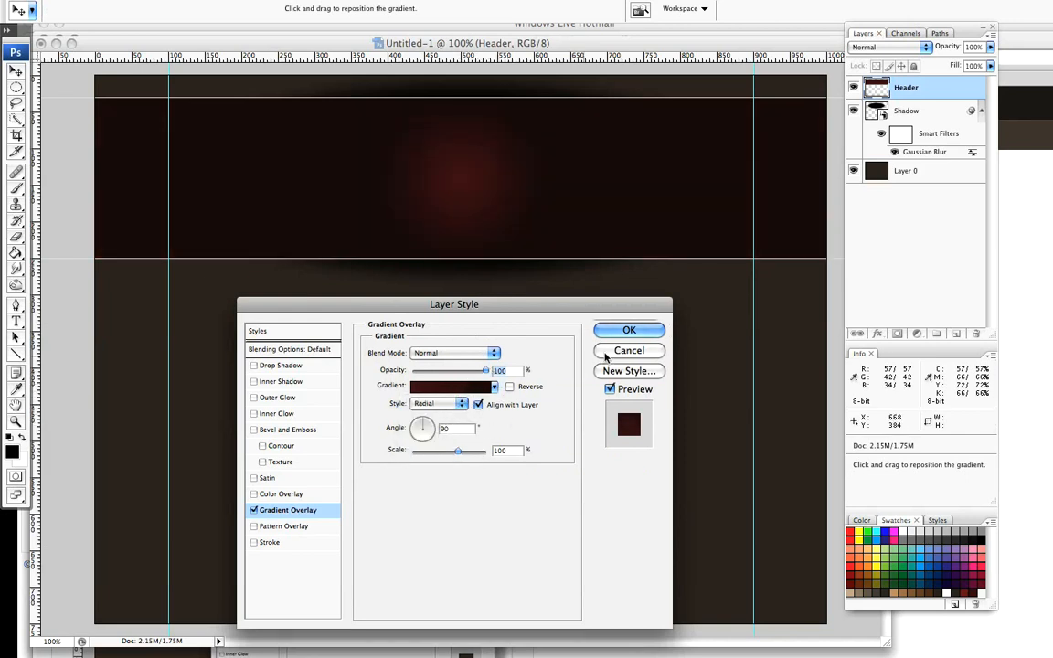
click(629, 331)
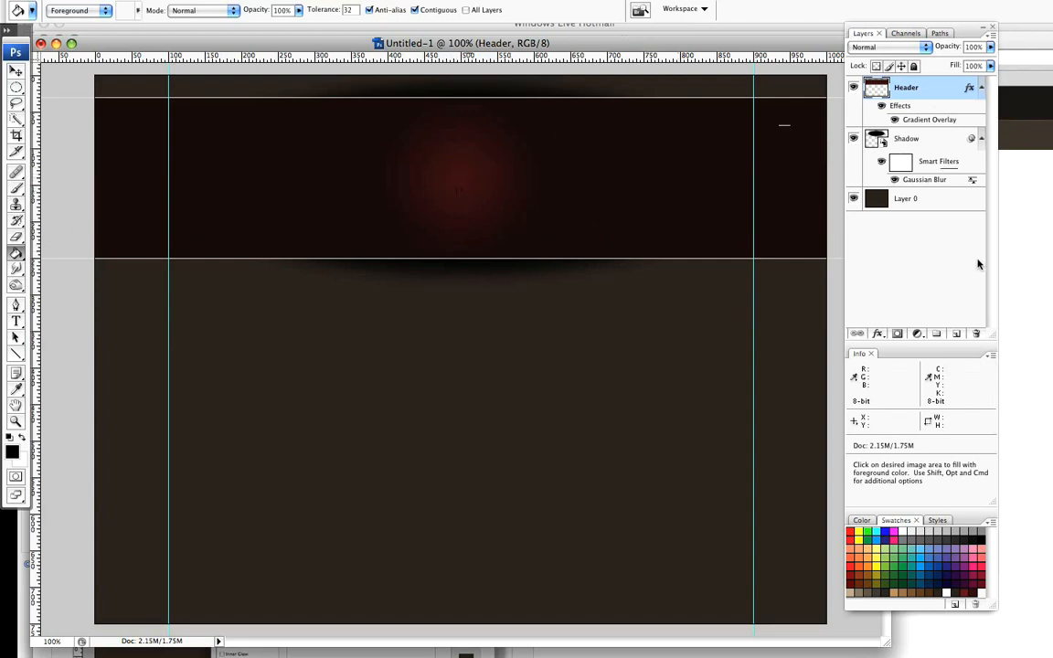
Step: On a new layer, draw a 1 px black horizontal line across the header band, about 50 px above its lower edge
click(956, 335)
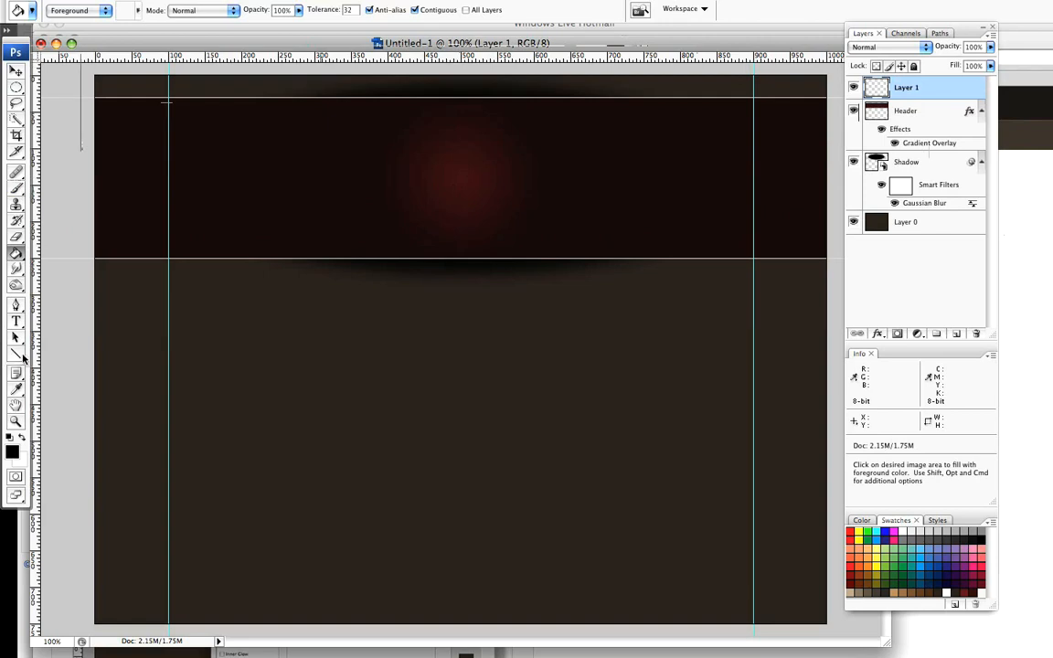
click(20, 355)
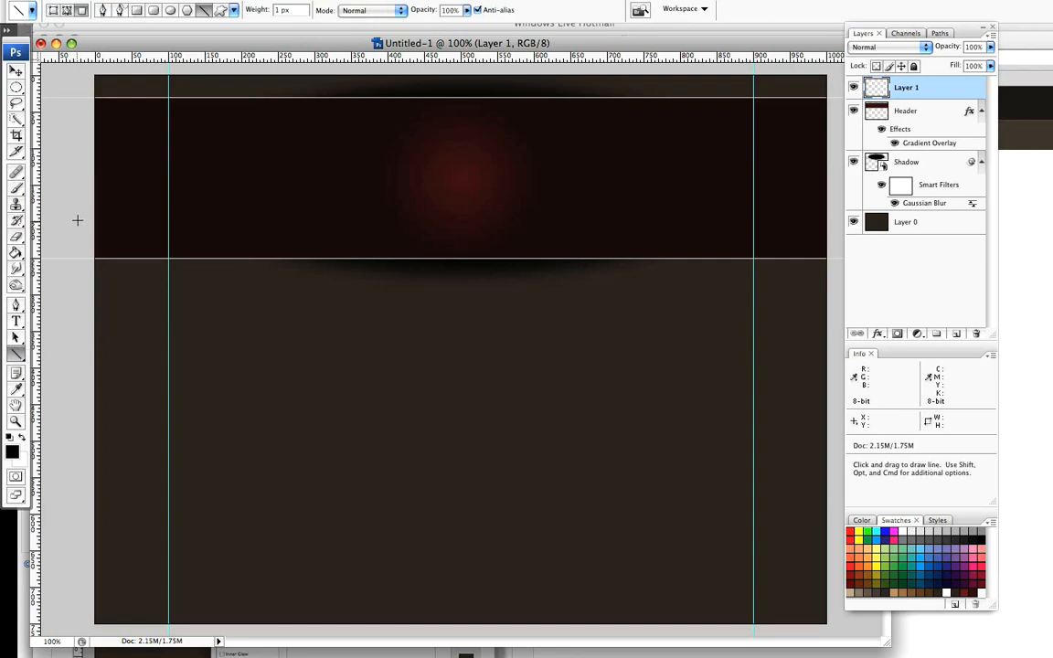
mouse_move(81, 221)
mouse_down()
mouse_move(588, 202)
mouse_move(900, 210)
mouse_move(902, 221)
mouse_up()
Step: Rename the black line's layer as Black Line
double_click(908, 92)
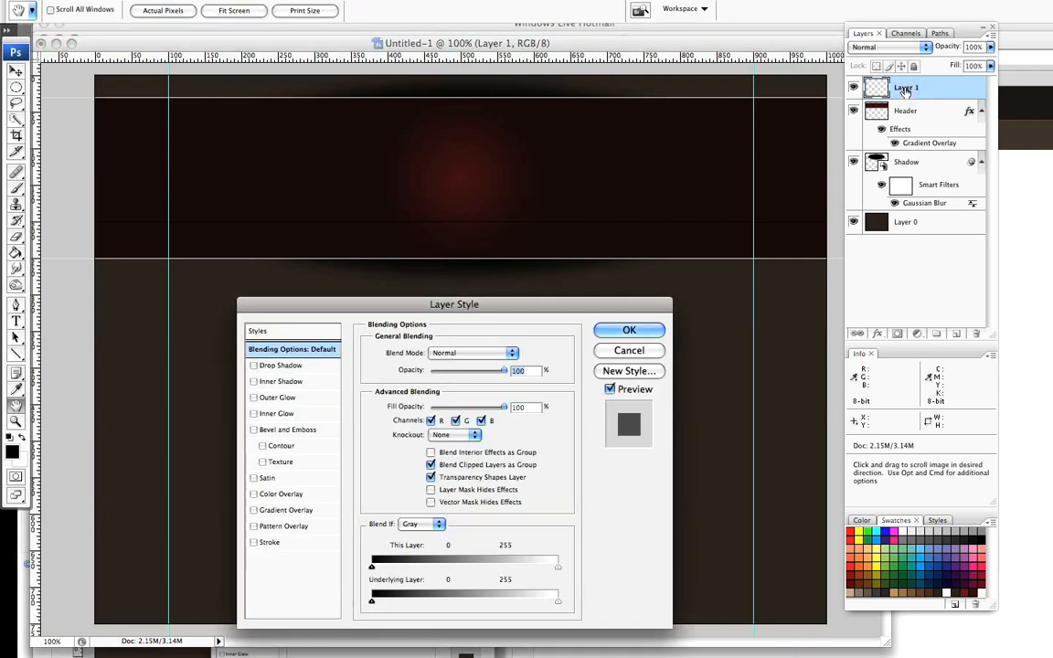
click(622, 285)
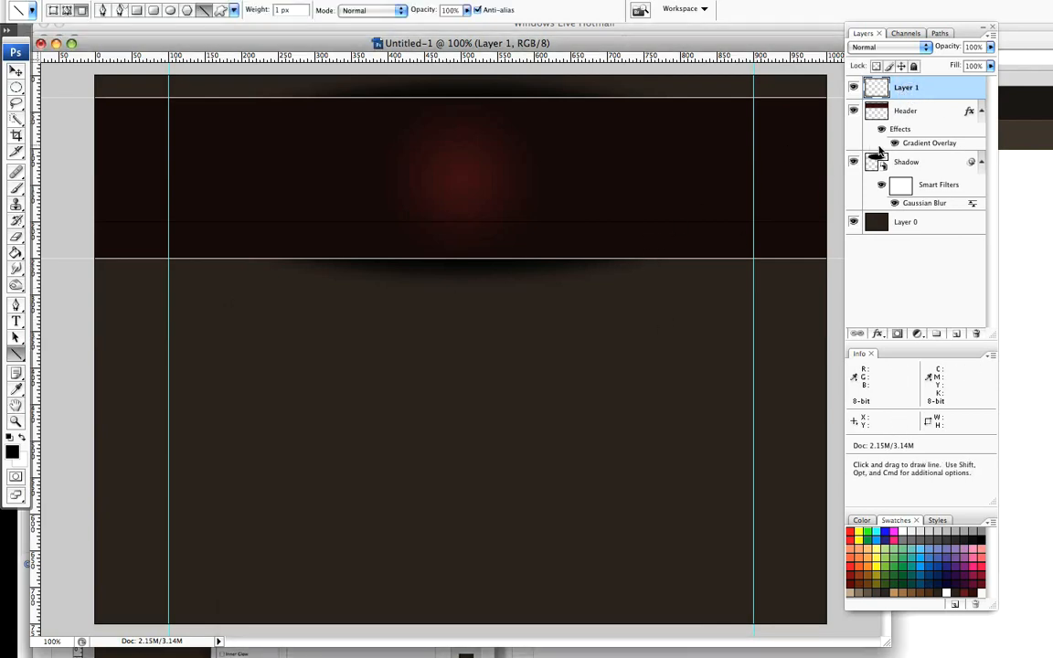
double_click(902, 89)
text(Black Line)
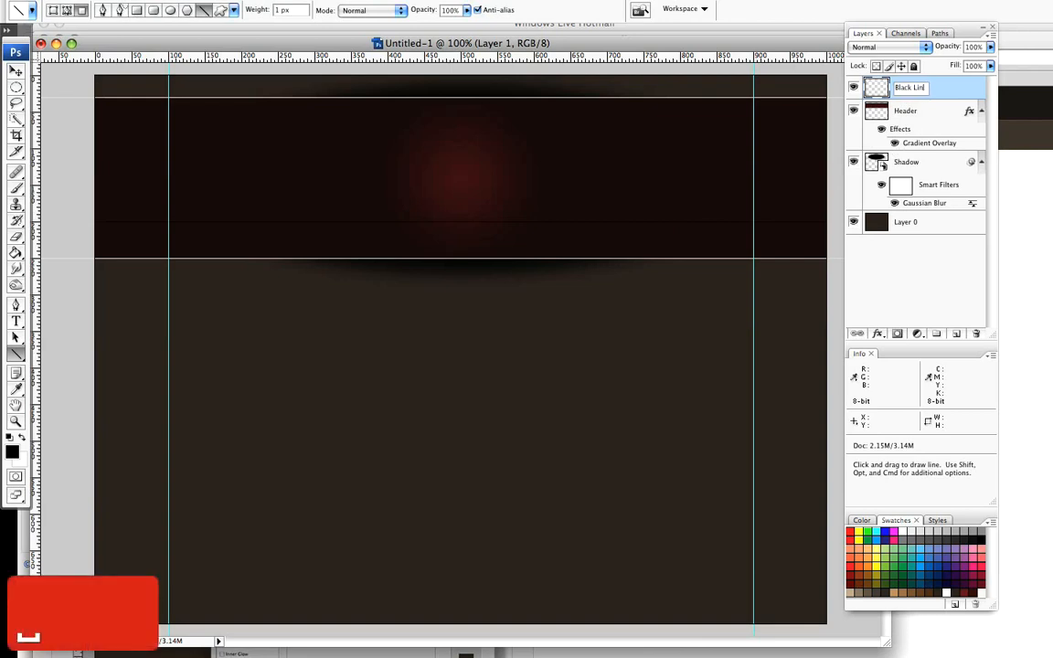
key(Return)
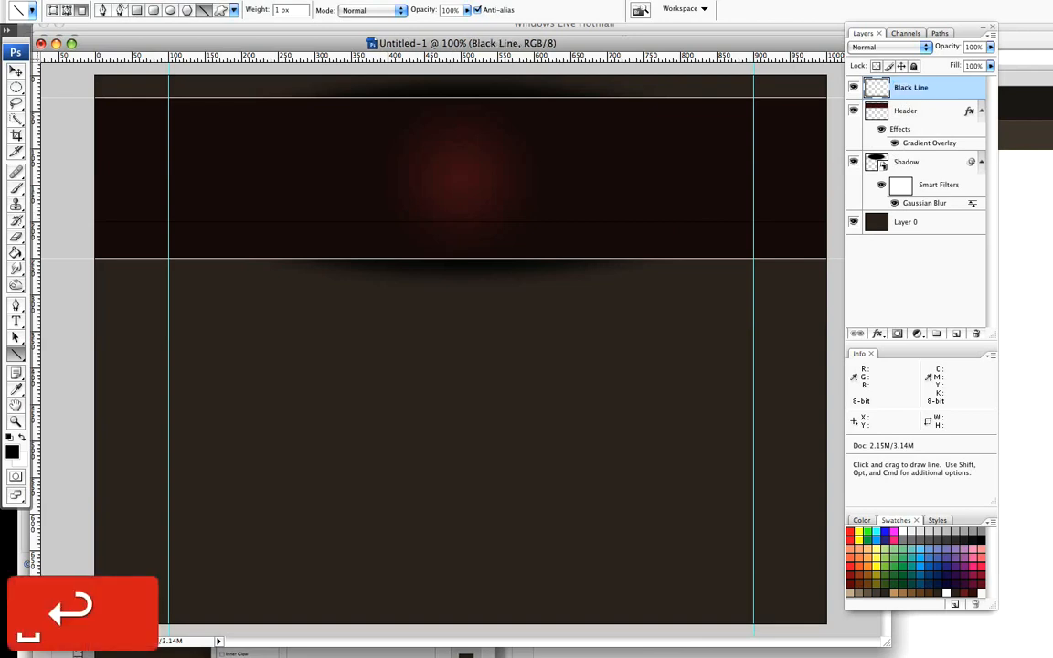
Step: On another new layer, draw a 1 px horizontal line in red 7e161b across the band, just below the black line
click(953, 334)
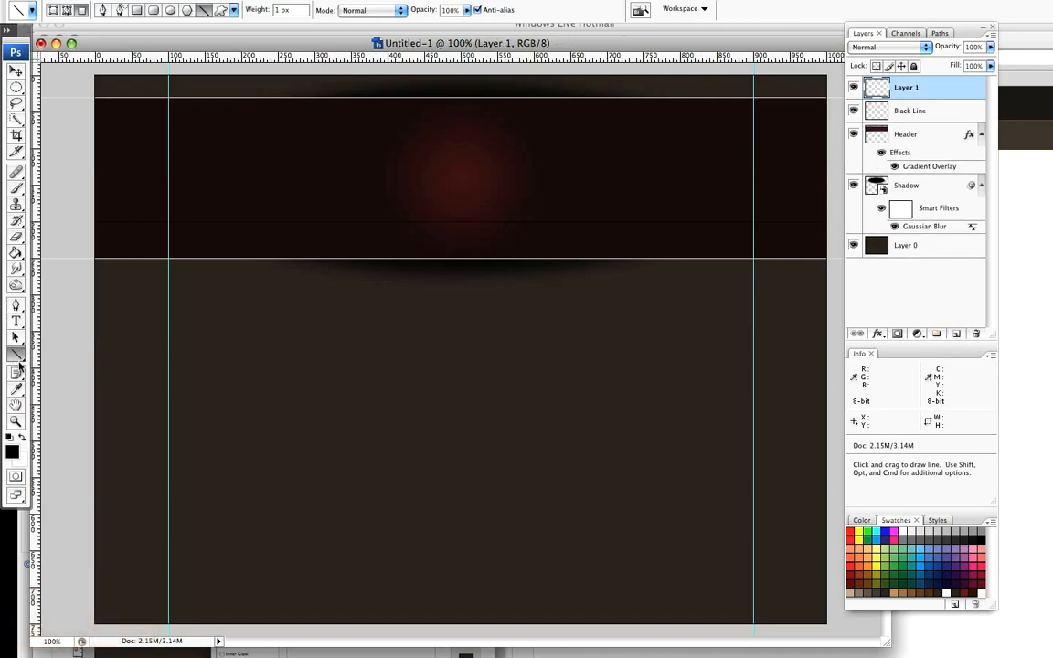
click(13, 450)
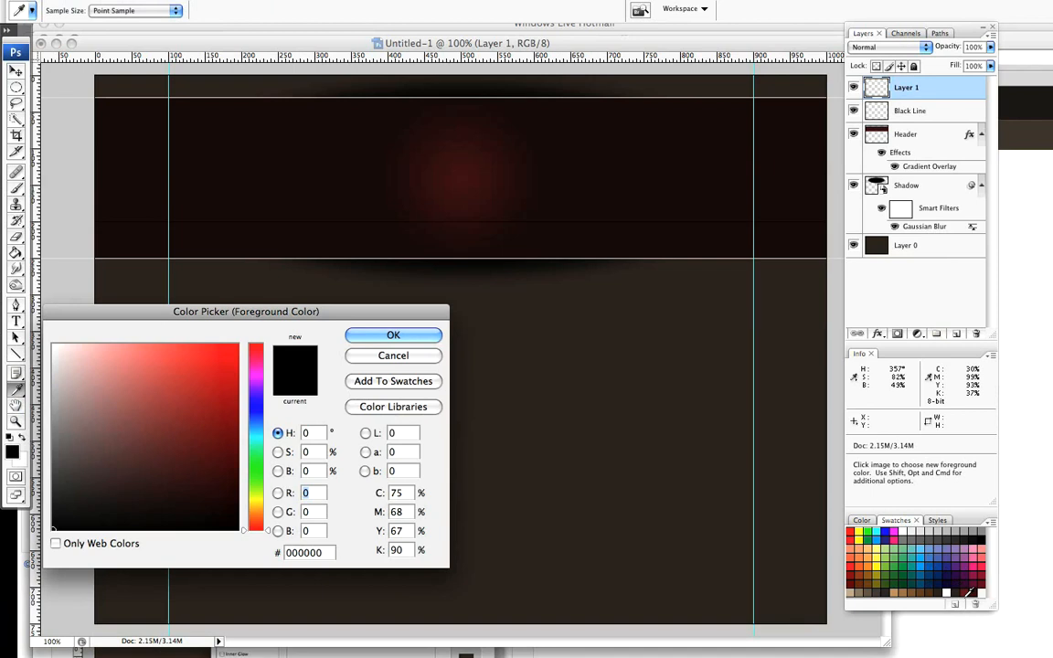
click(965, 594)
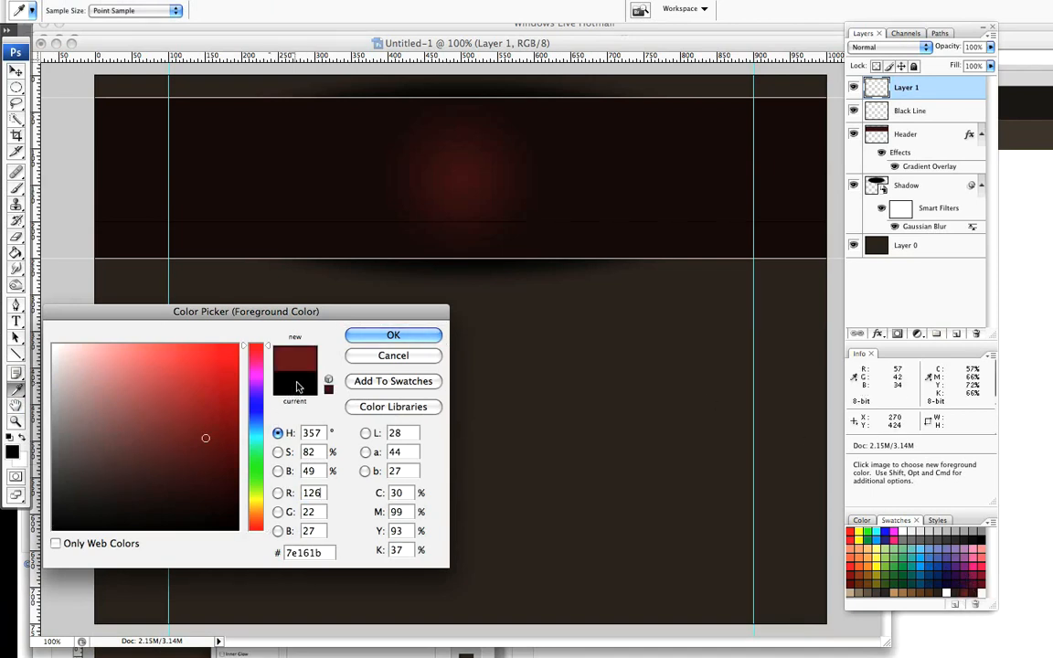
click(380, 335)
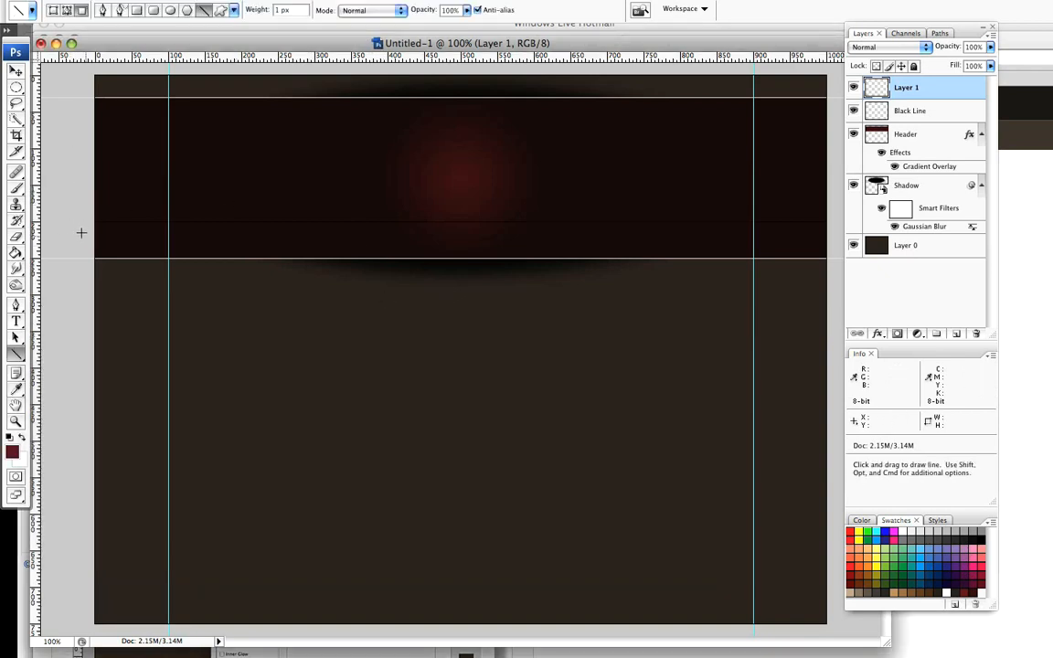
drag(71, 220, 762, 226)
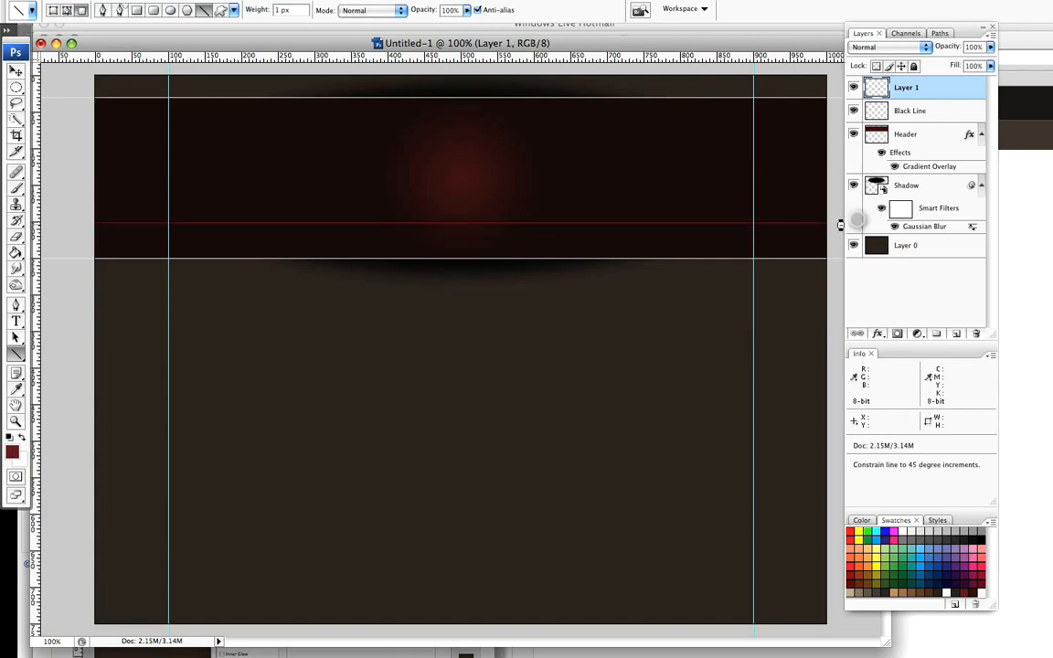
Step: Nudge the red line so it sits directly beneath the black line, checking its alignment at 400% zoom
click(16, 71)
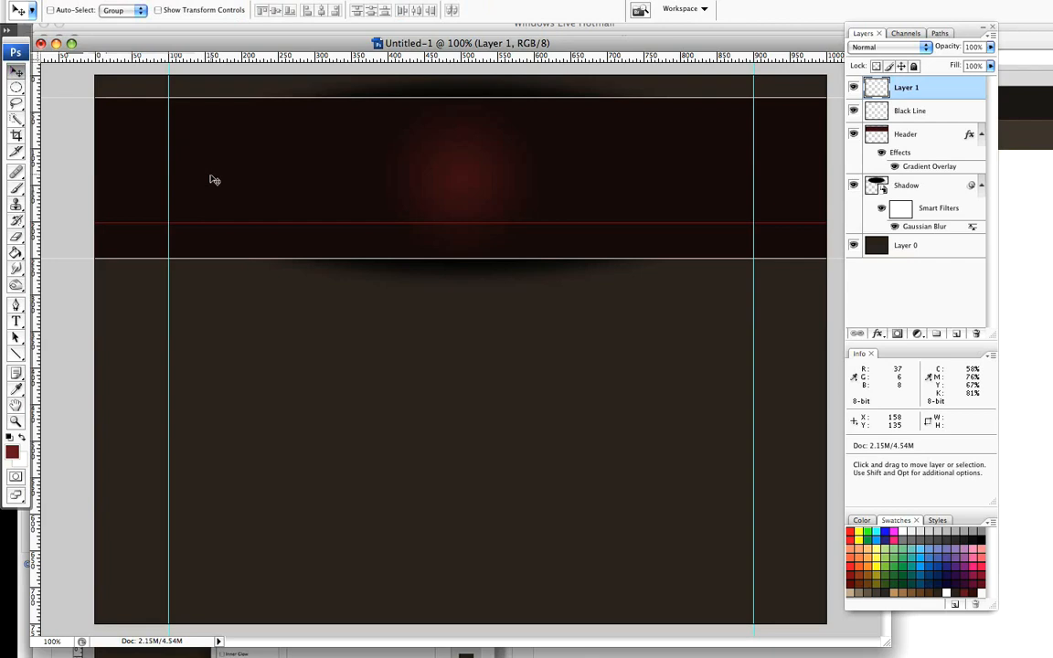
key(3)
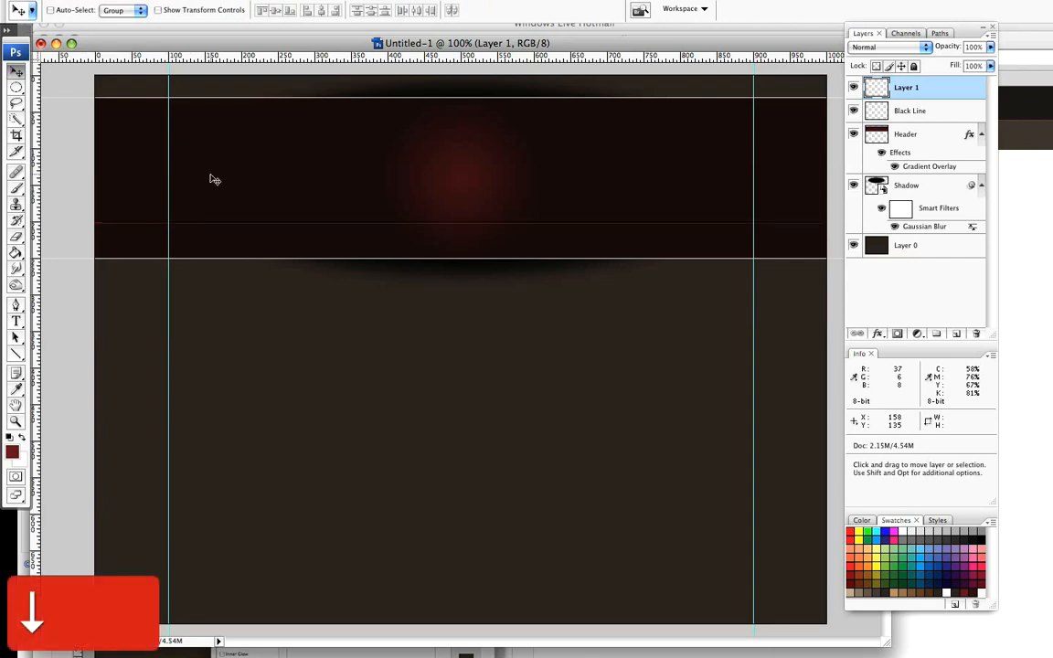
key(Up)
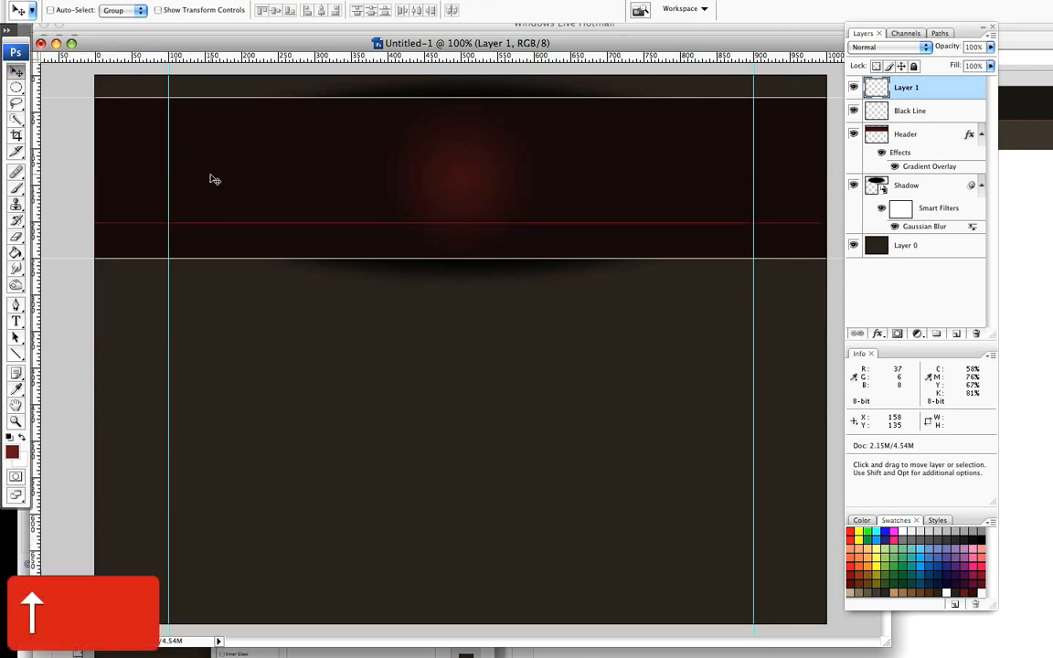
click(16, 421)
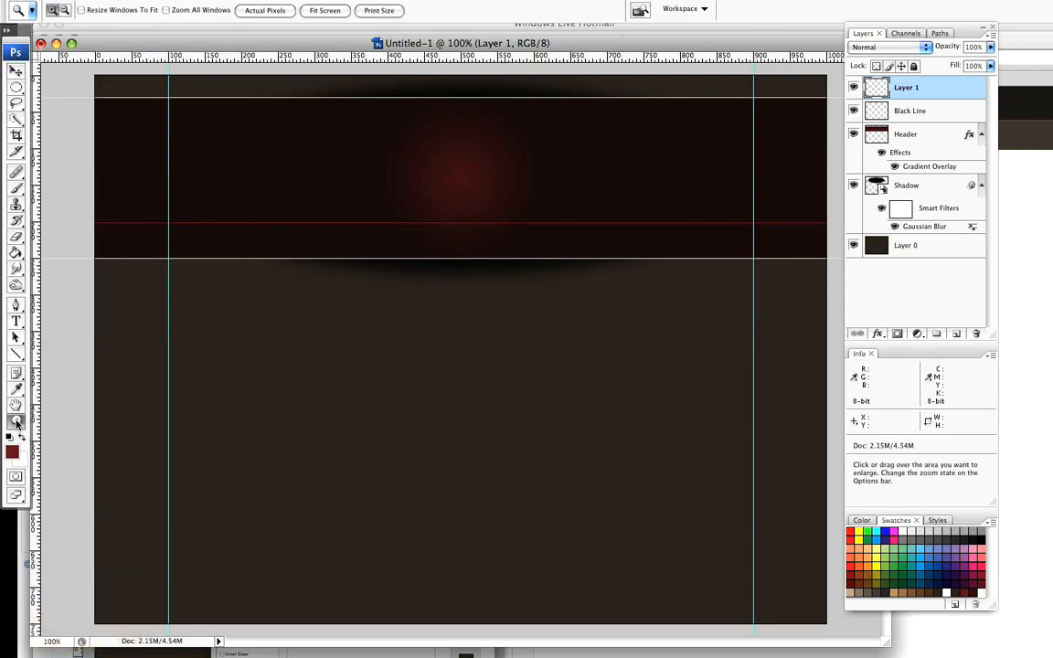
click(366, 221)
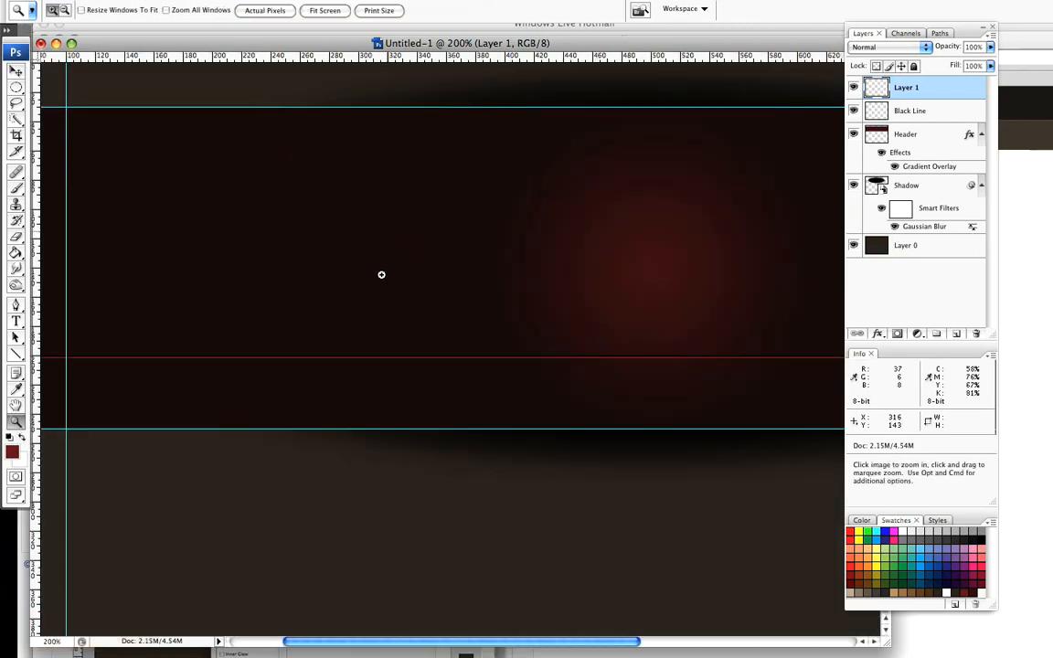
click(352, 379)
click(351, 321)
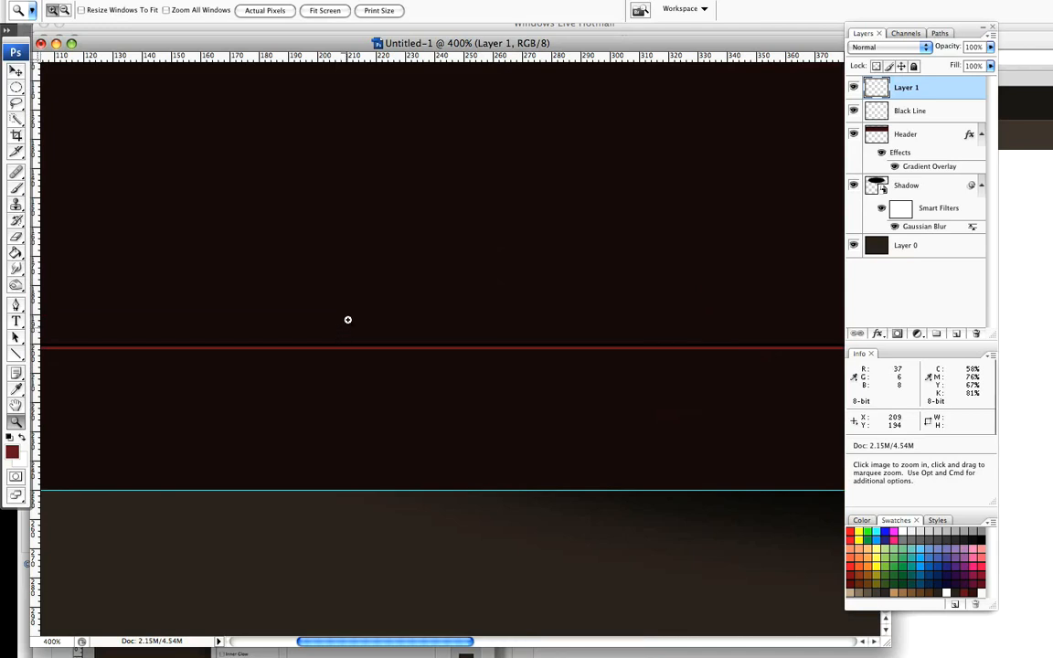
click(17, 72)
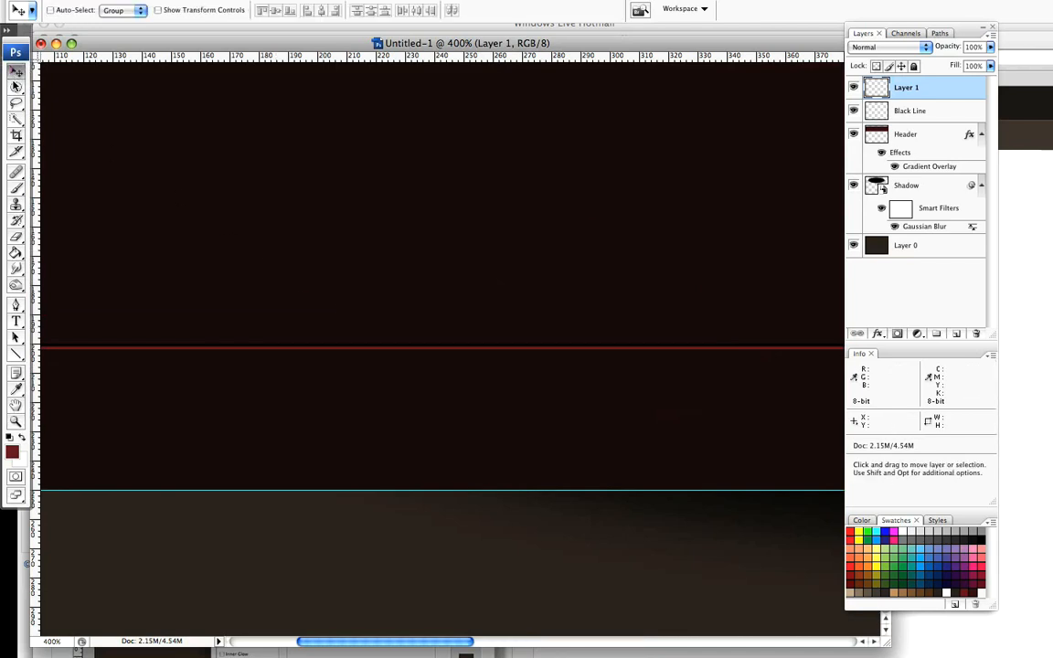
key(Down)
key(Up)
key(super+minus)
key(super+minus)
key(super+minus)
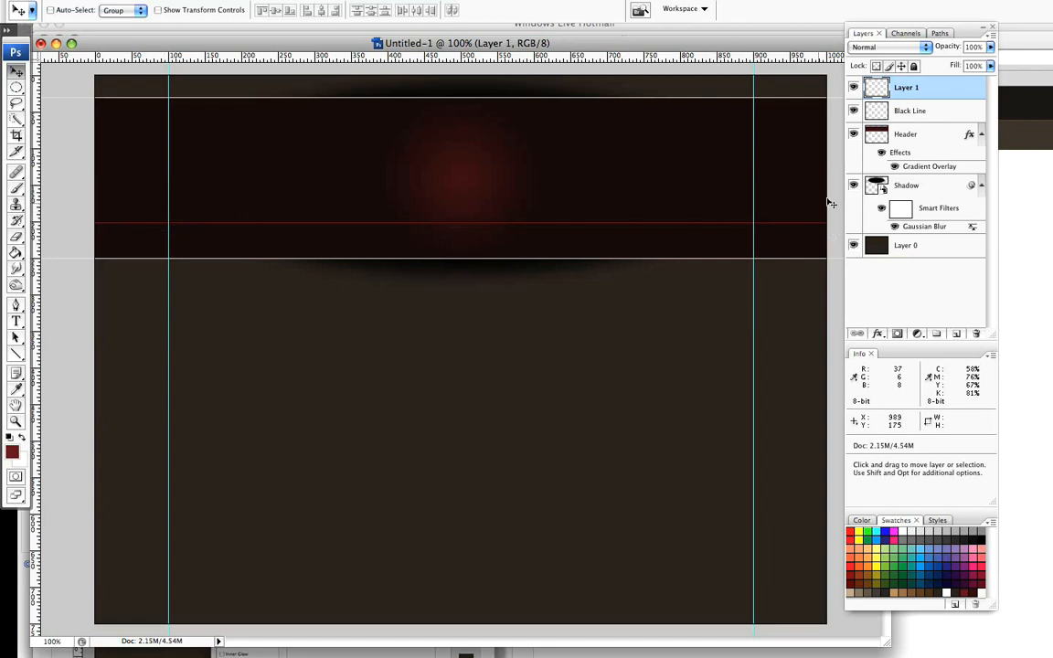
Step: Rename the red line's layer as Red Line and group it with the Black Line layer
double_click(904, 88)
text(Red Line)
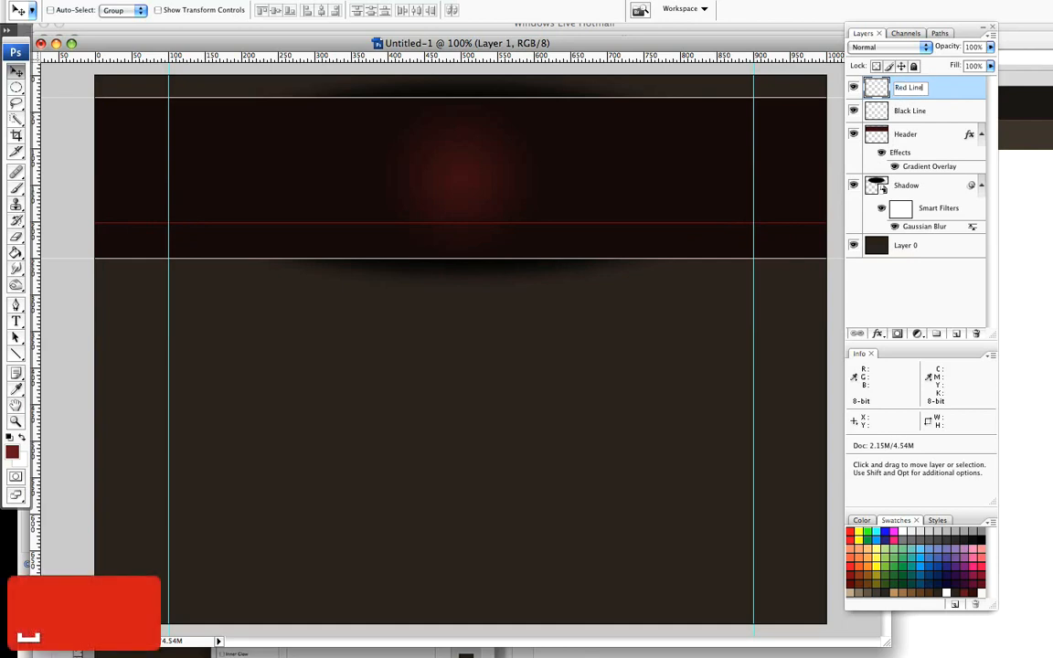
key(Return)
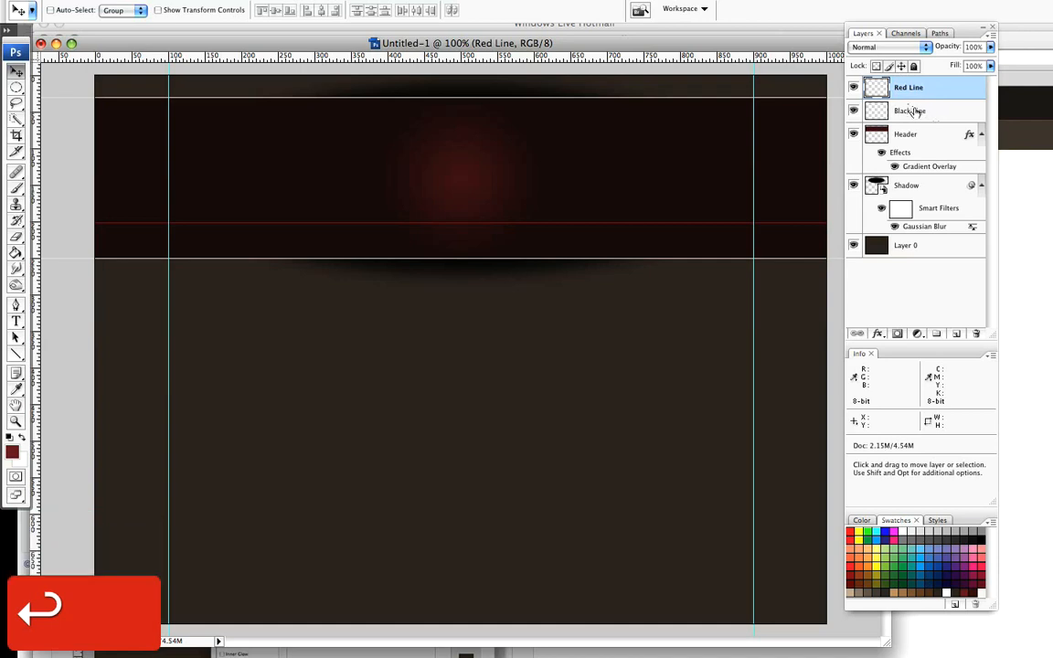
shift+click(935, 112)
drag(939, 116, 936, 336)
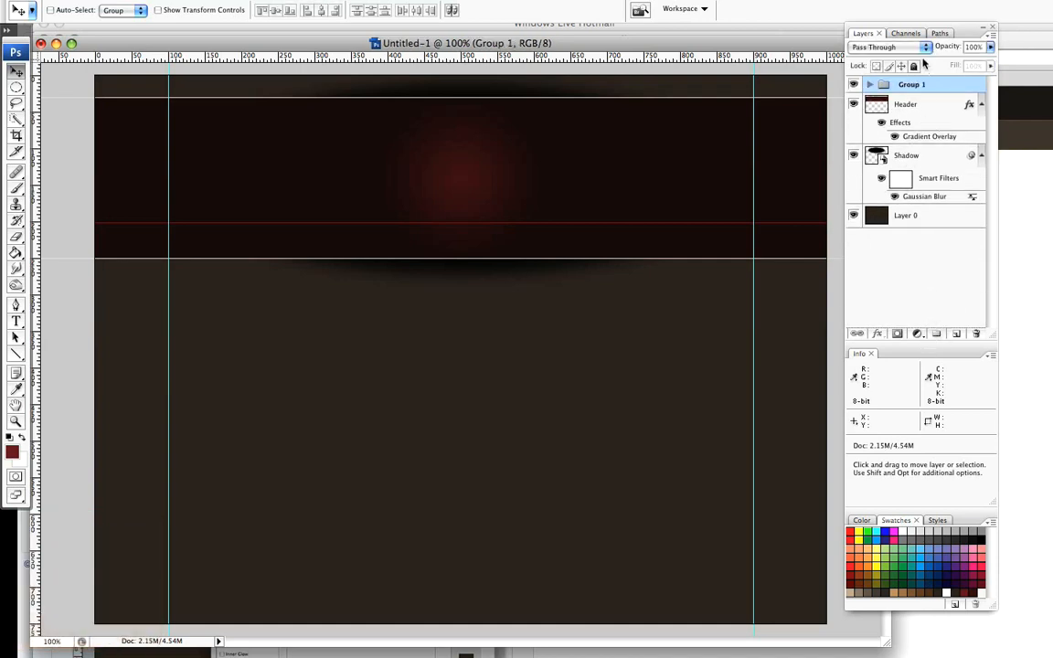
Step: Rename the line group as HLines and add a layer mask that hides the whole group
double_click(909, 85)
text(H)
key(Return)
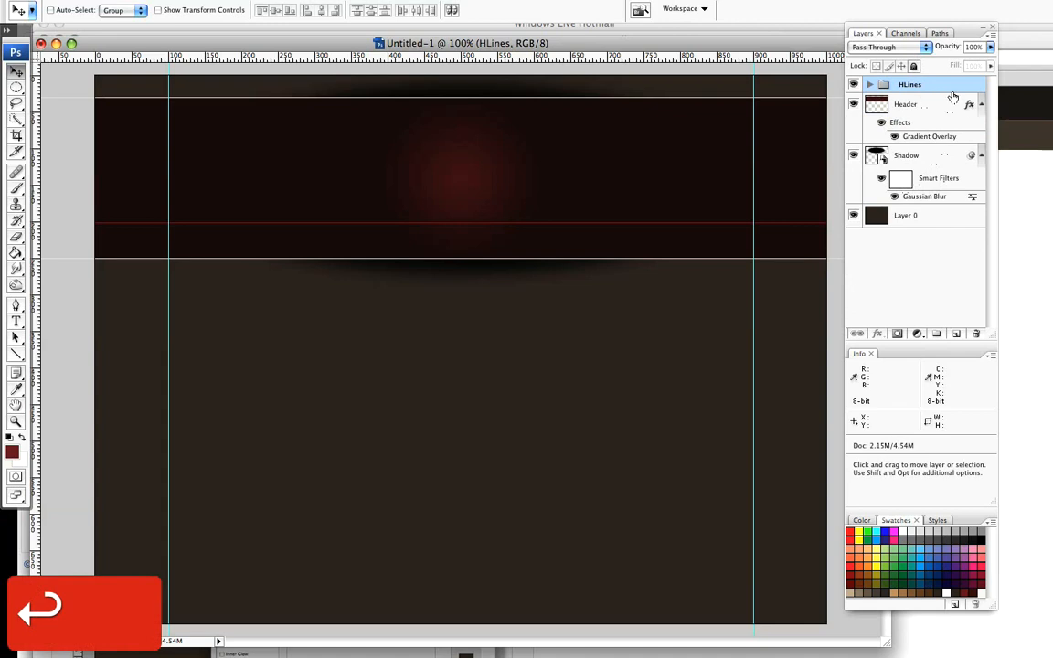
click(211, 2)
mouse_move(274, 172)
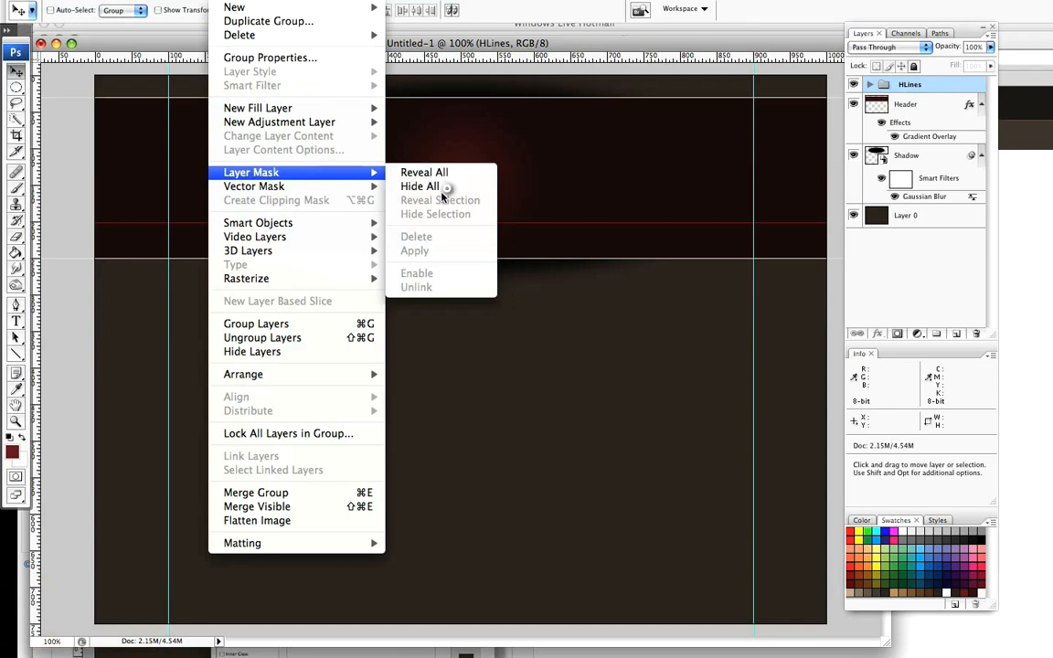
click(448, 189)
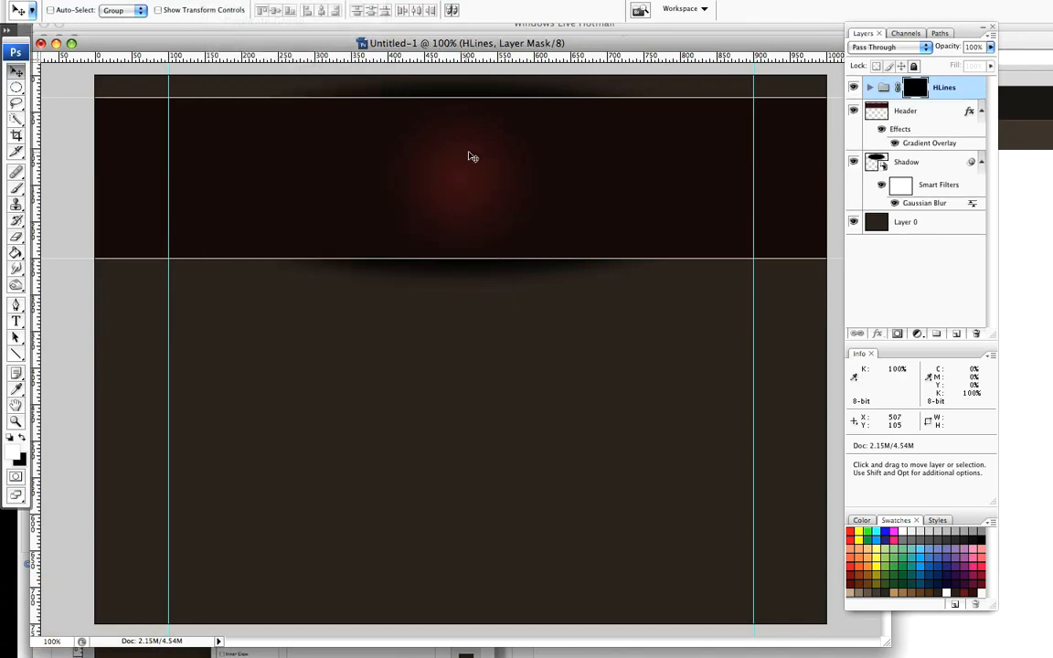
Step: Paint white on the HLines mask with a soft 700 px brush at the band's centre so the lines fade outward
click(18, 188)
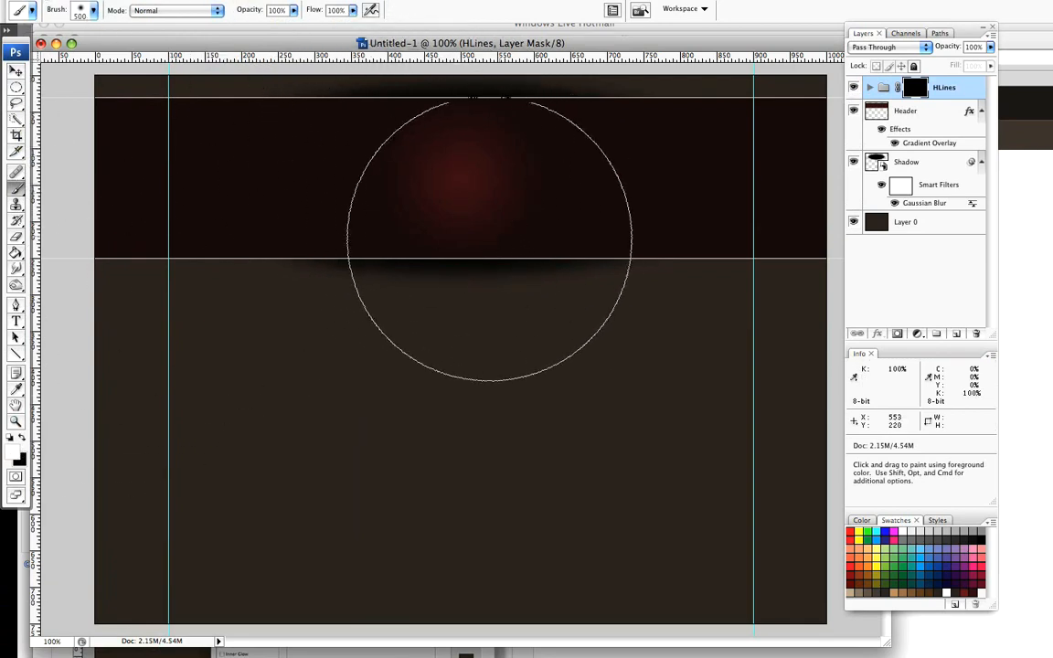
key(bracketright)
key(bracketright)
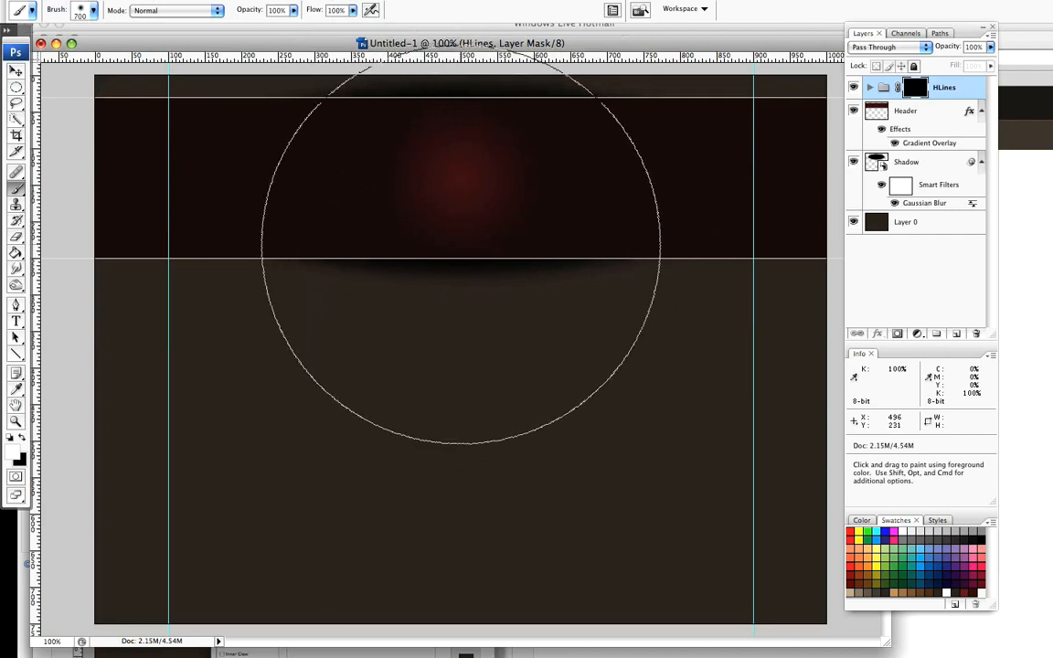
mouse_move(476, 235)
mouse_down()
mouse_move(444, 235)
mouse_move(488, 238)
mouse_move(451, 238)
mouse_move(475, 239)
mouse_up()
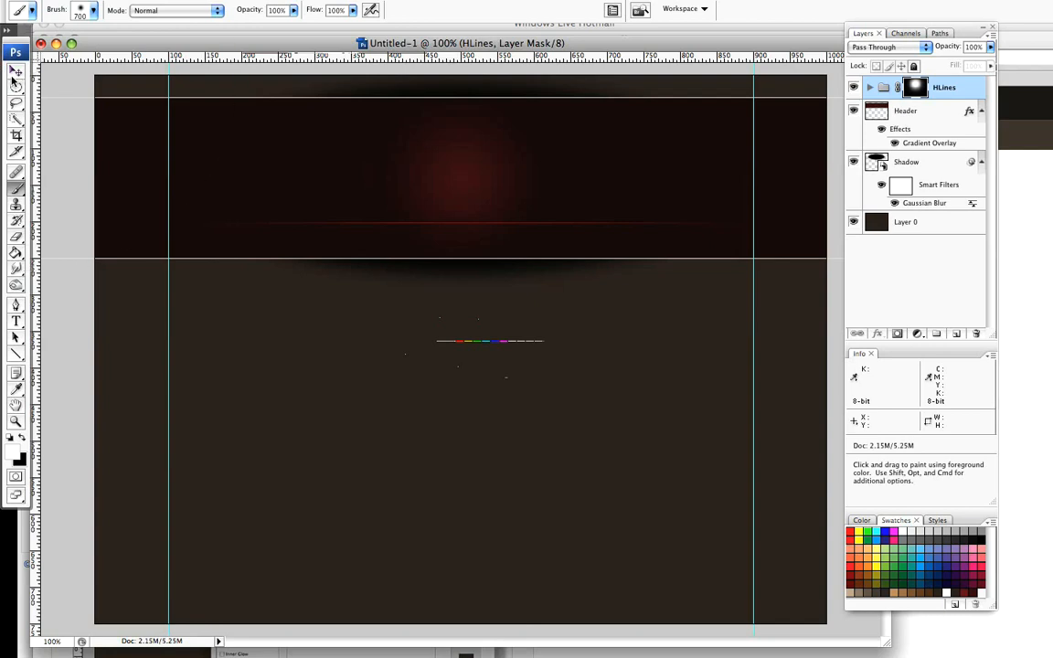
click(15, 72)
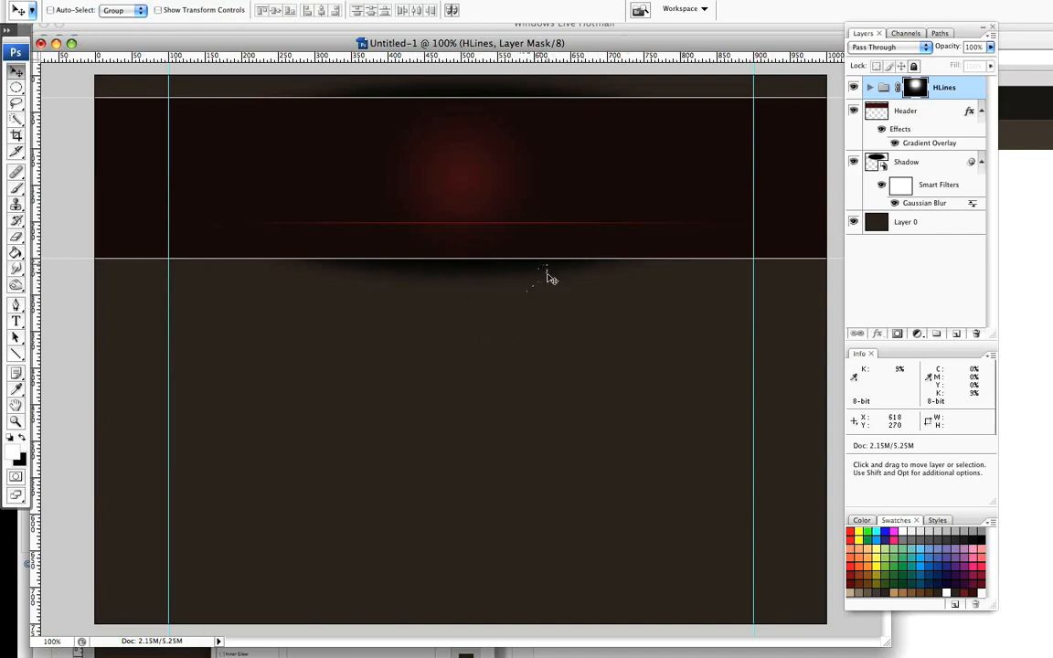
Step: Add the menu text Blog, About, Tutorials, Contact in Times New Roman Bold 22 pt below the red line, spaced with tabs
click(17, 320)
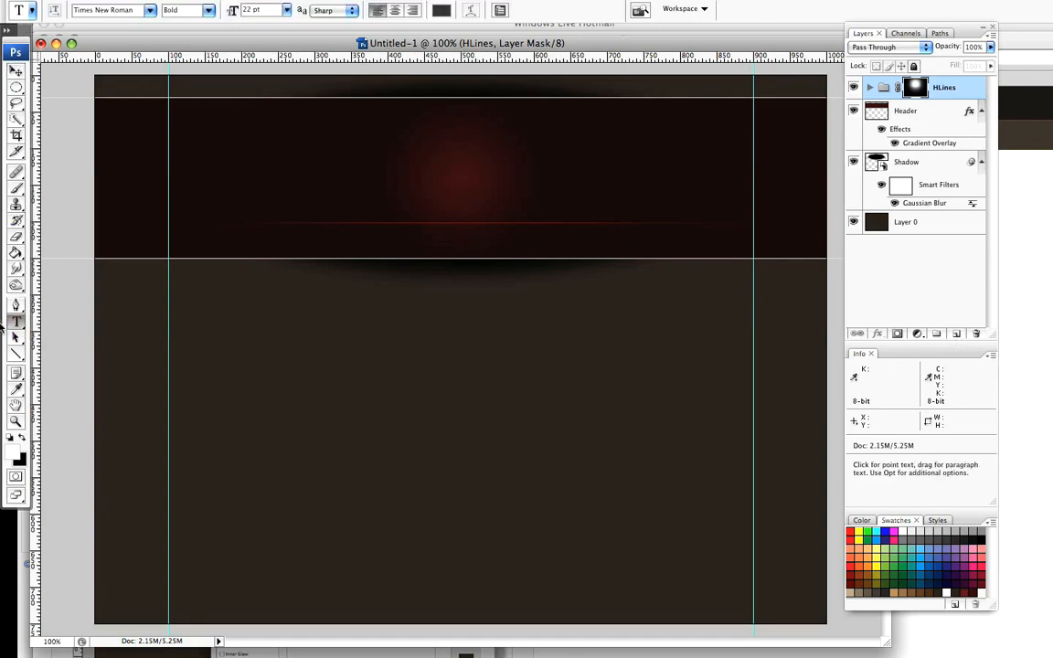
click(328, 242)
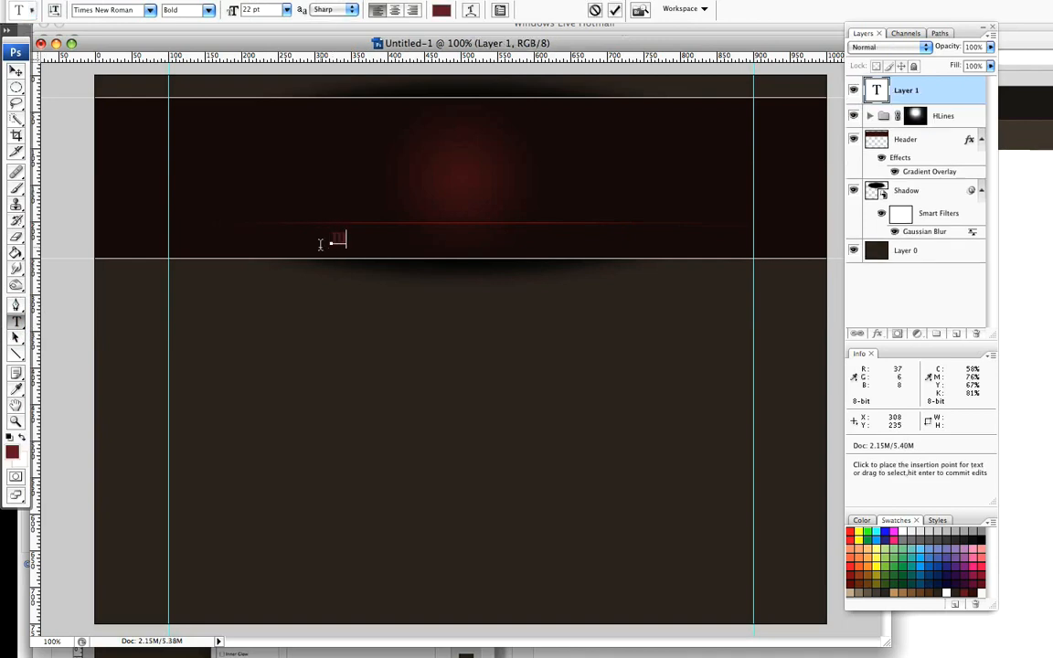
text(Blog)
key(Tab)
key(Tab)
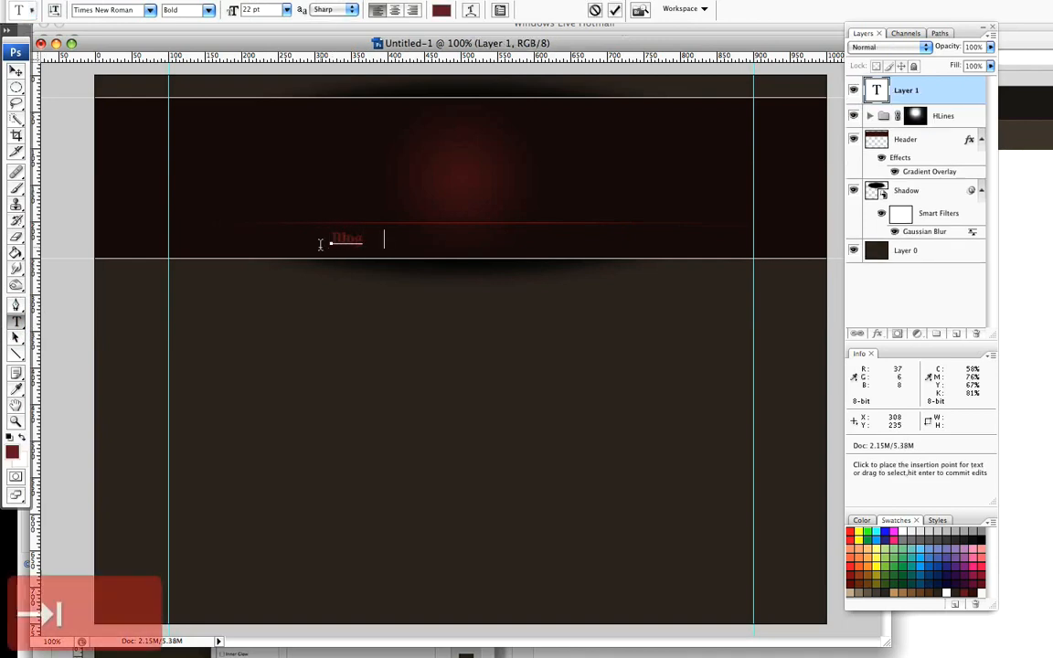
text(bout)
key(Tab)
text(Tutor)
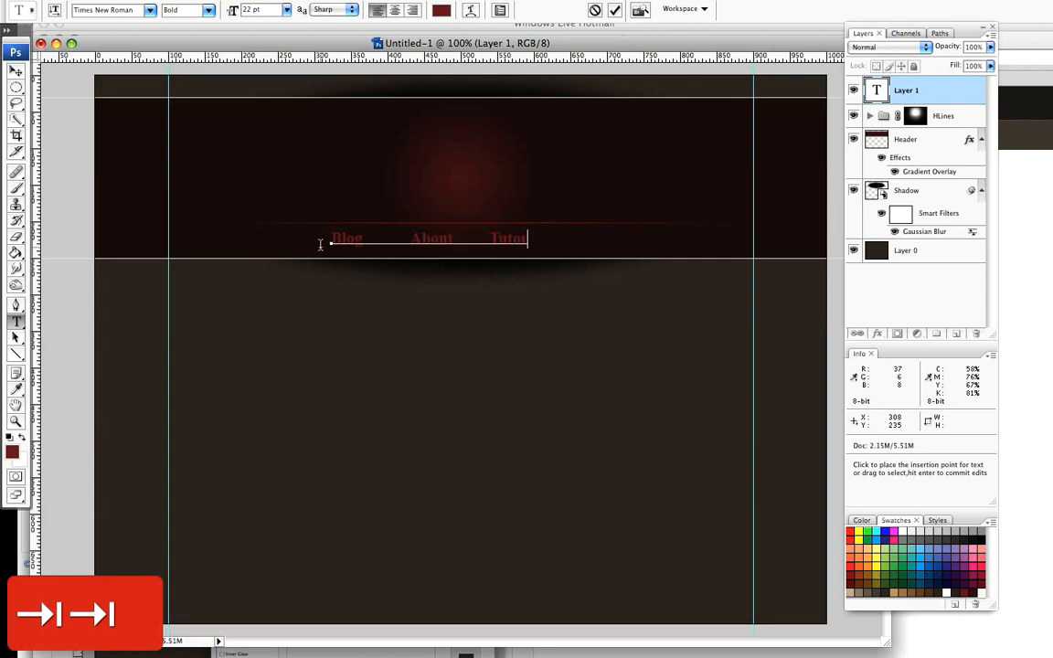
text(ials)
key(Tab)
key(Tab)
text(Contact)
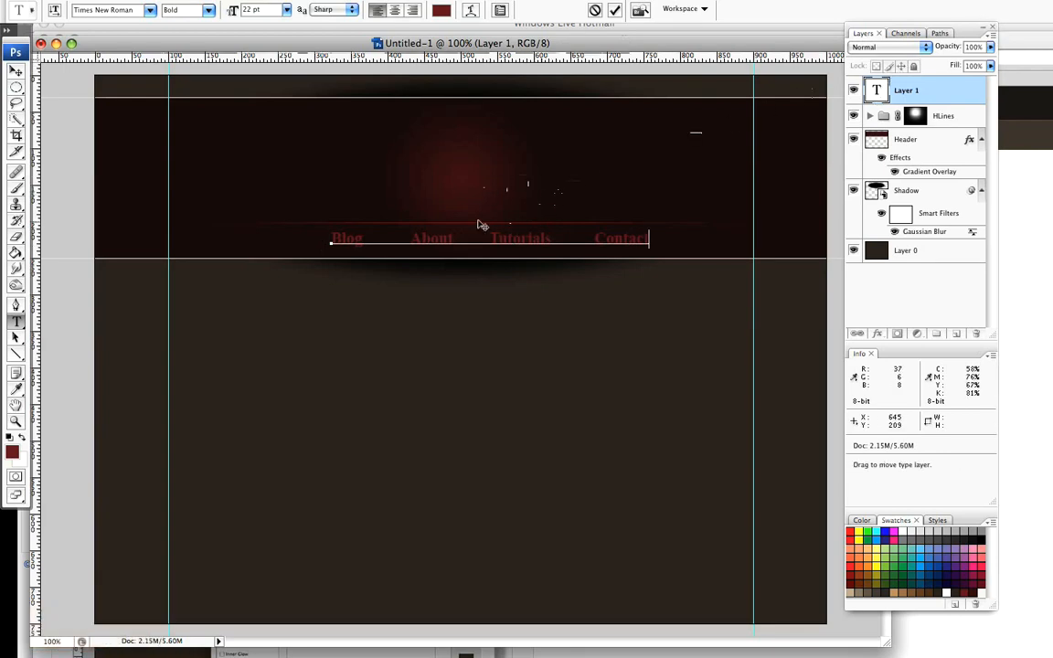
Step: Set the whole menu text to white and its size to 20 pt
drag(329, 238, 747, 251)
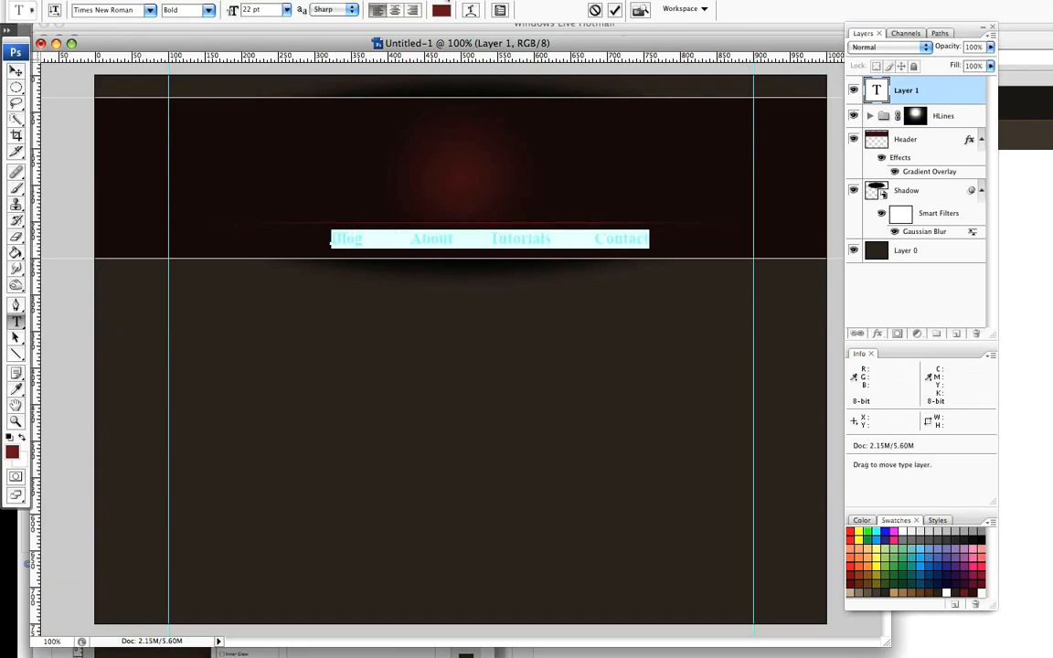
click(442, 10)
drag(103, 381, 51, 344)
click(400, 336)
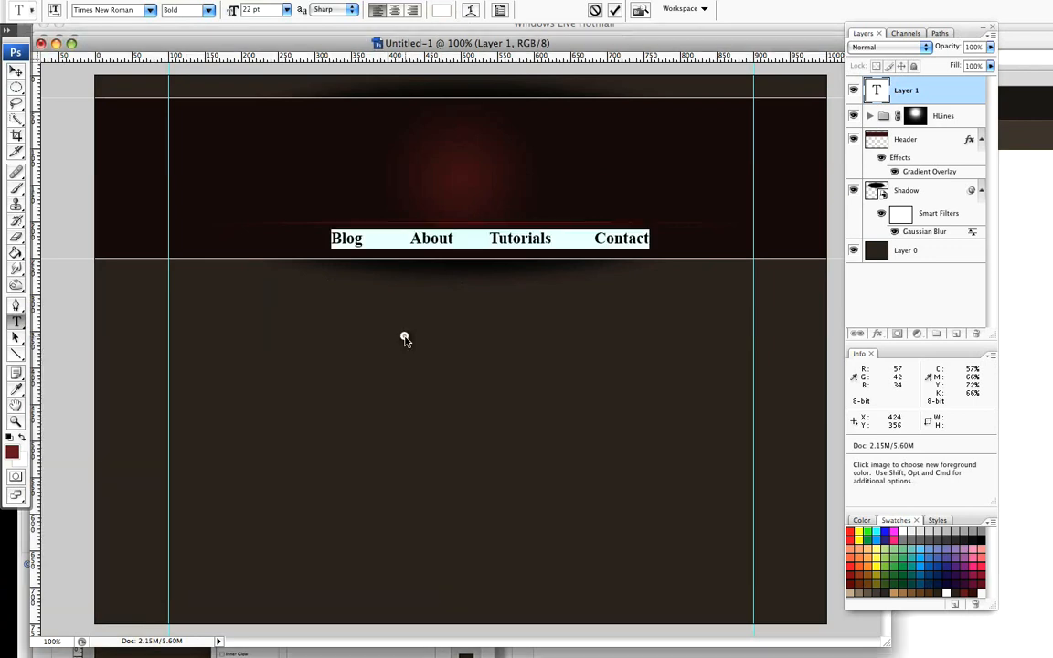
click(255, 11)
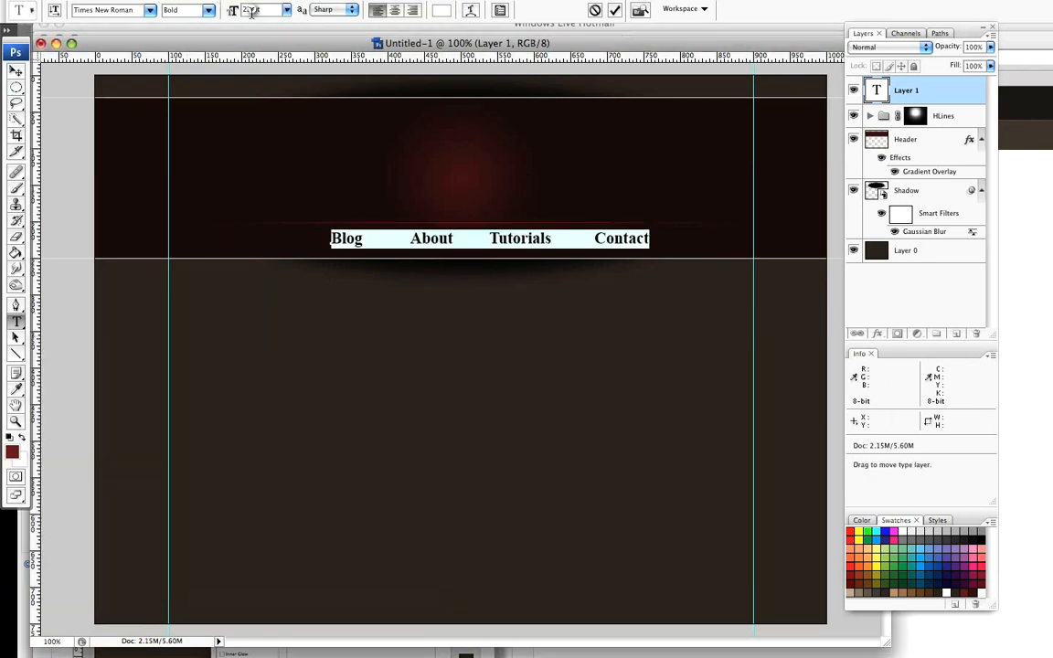
key(BackSpace)
text(0)
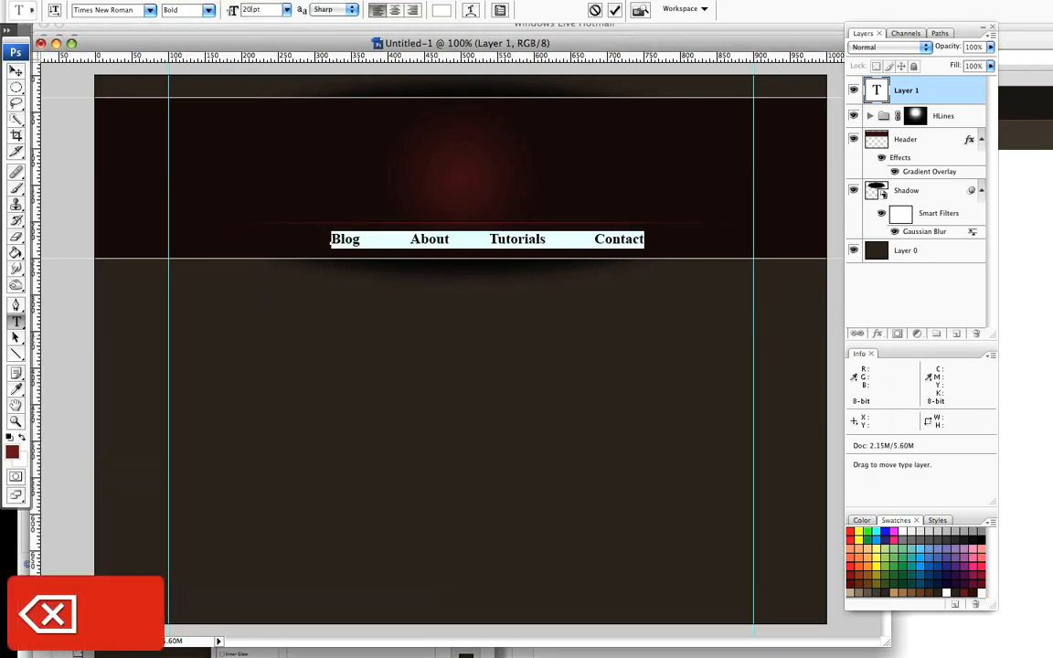
click(17, 70)
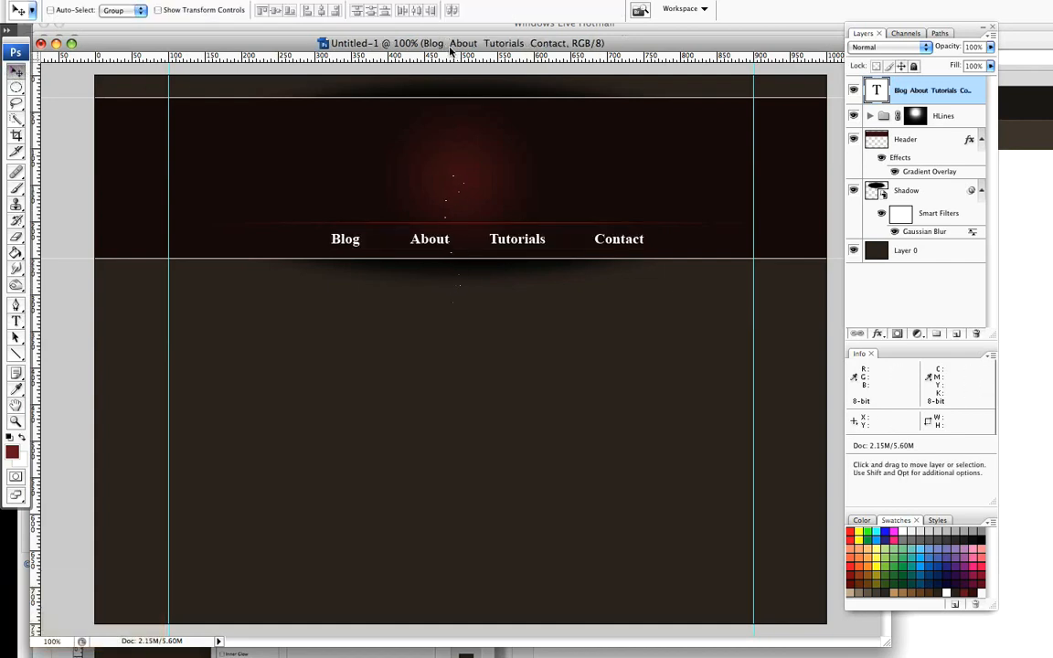
Step: Check the menu's centring with a vertical guide at about X 499, unlocking the guides to remove it
drag(37, 75, 460, 88)
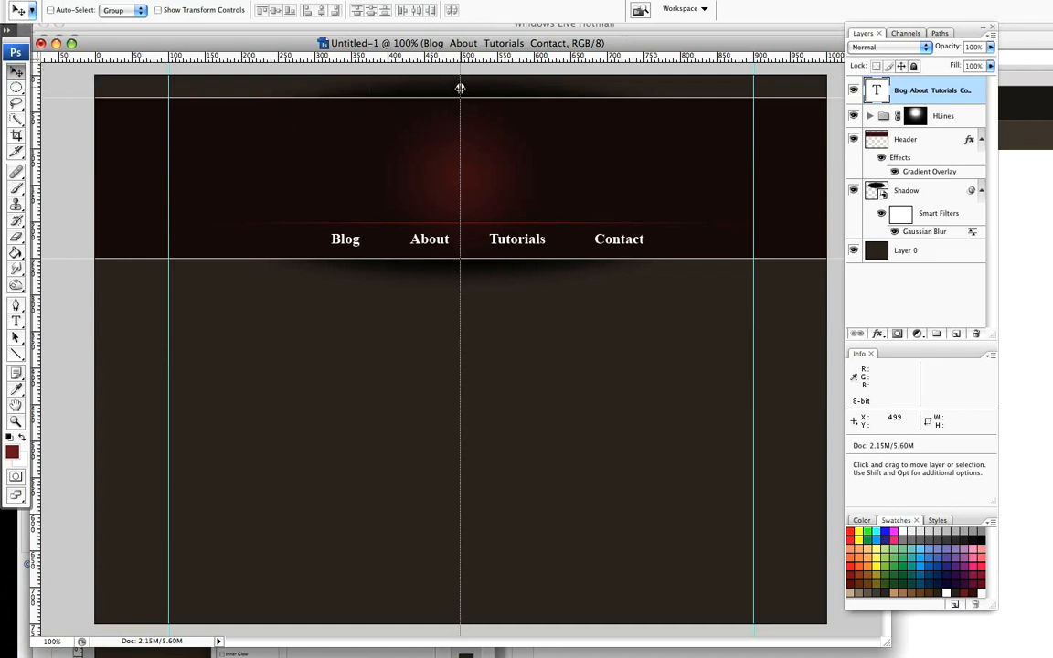
drag(459, 88, 458, 92)
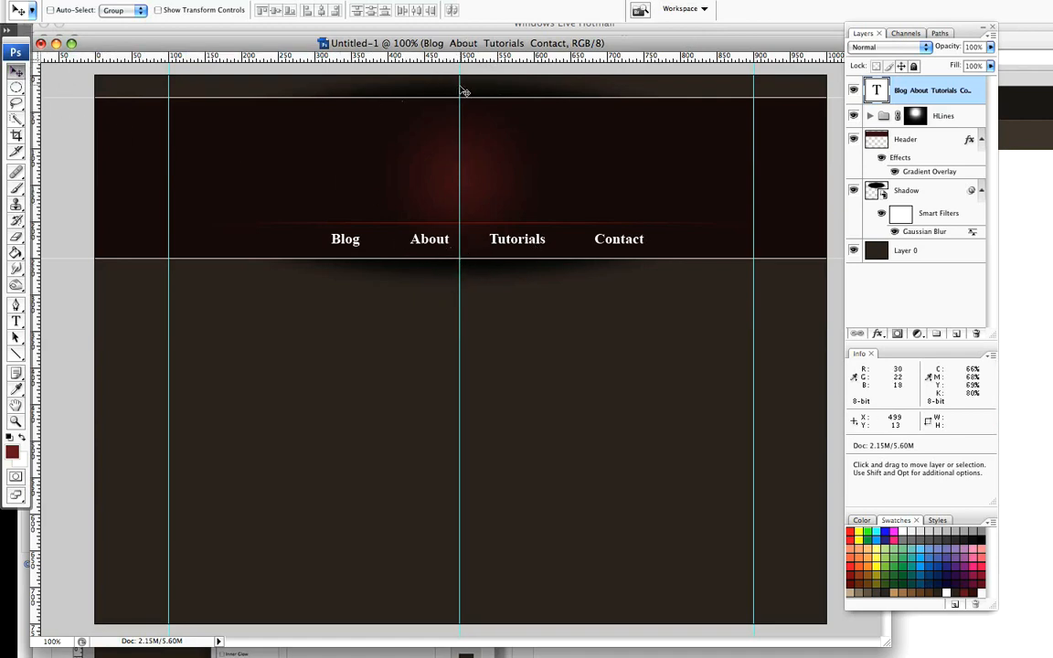
click(409, 1)
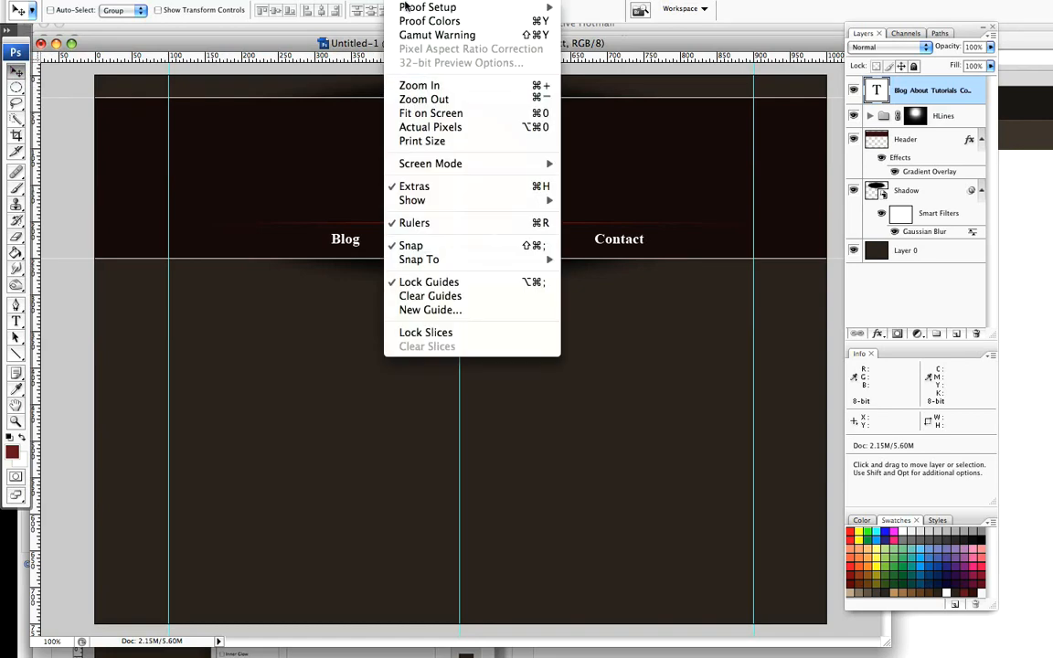
click(448, 281)
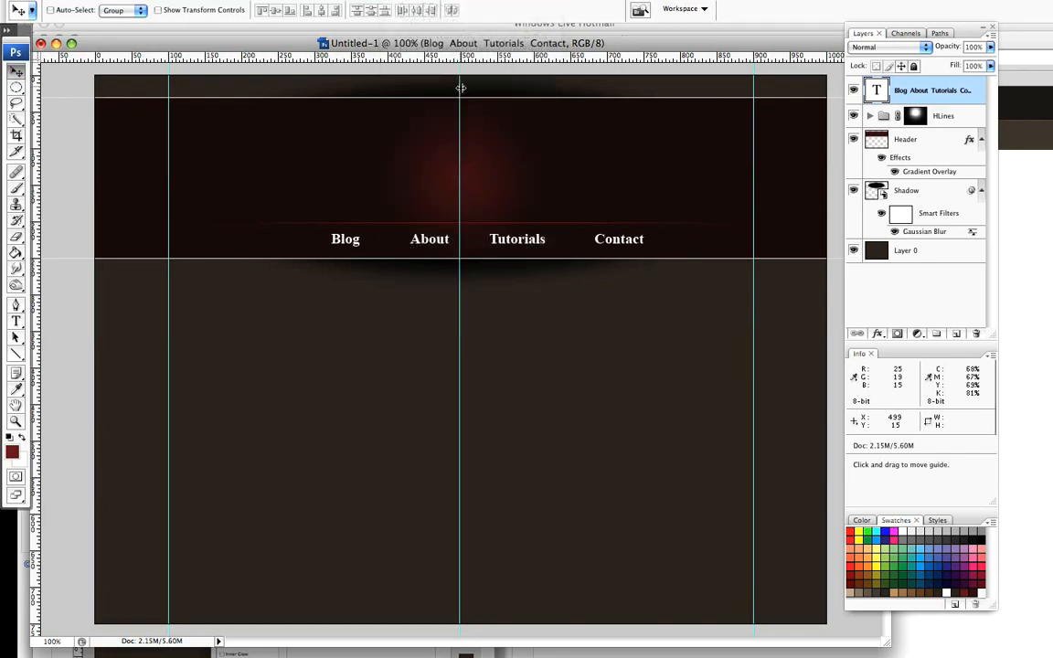
drag(458, 89, 27, 87)
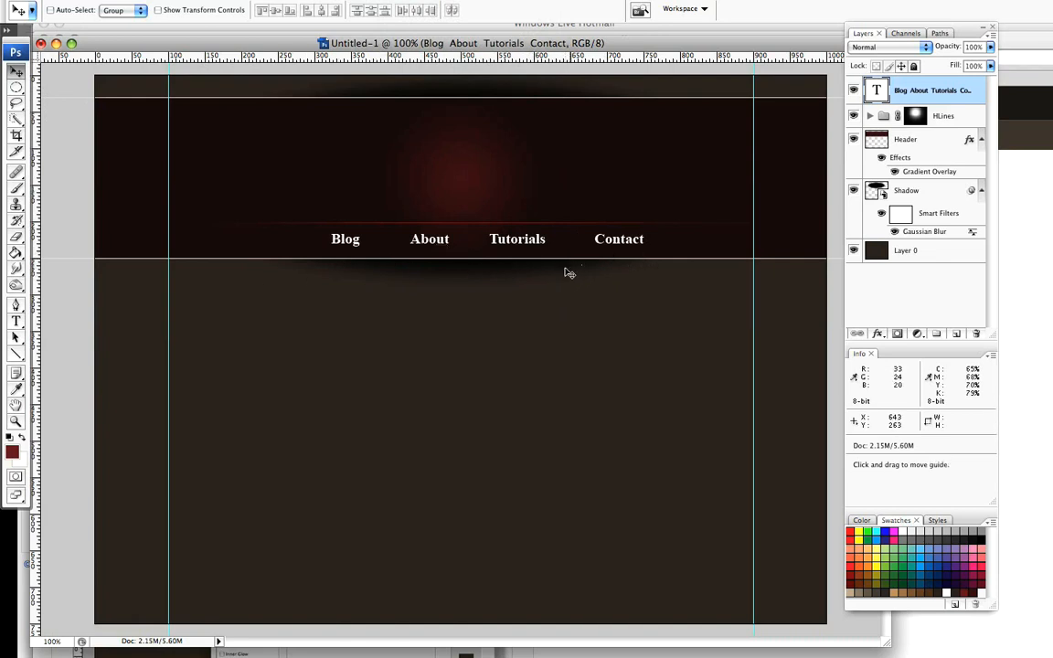
Step: Duplicate the menu text layer and set the lower copy's text colour to black 000000
drag(951, 95, 955, 334)
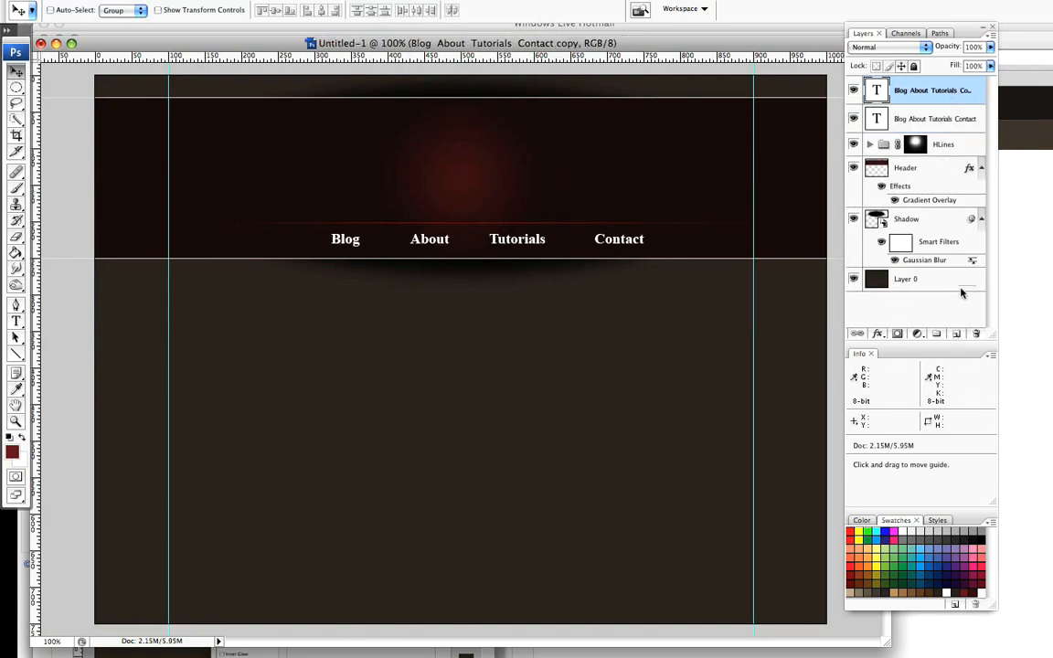
click(941, 117)
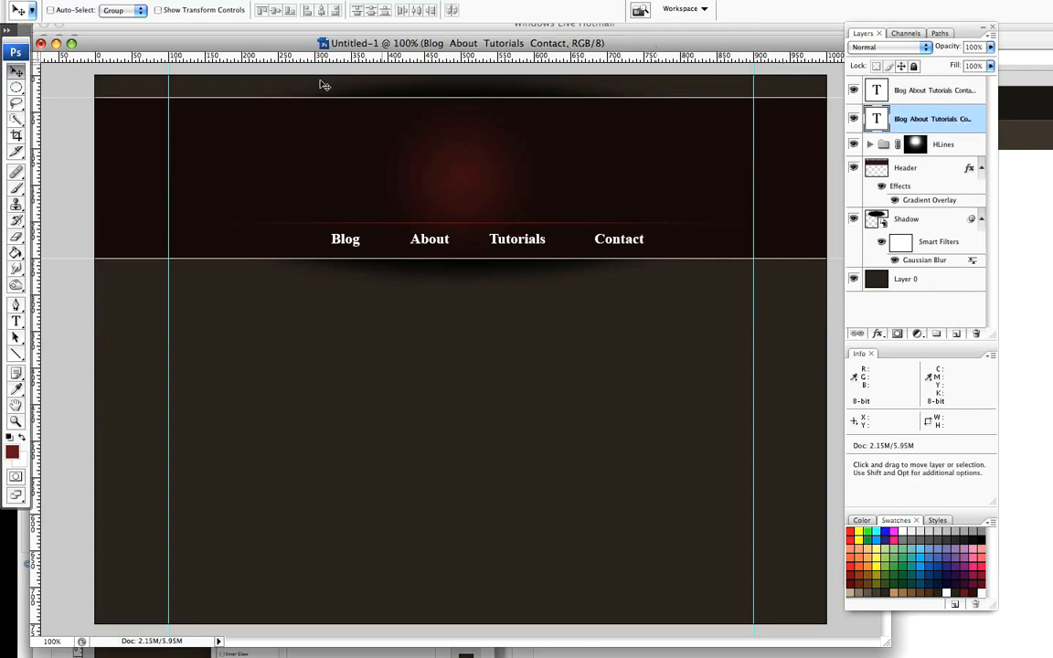
click(17, 321)
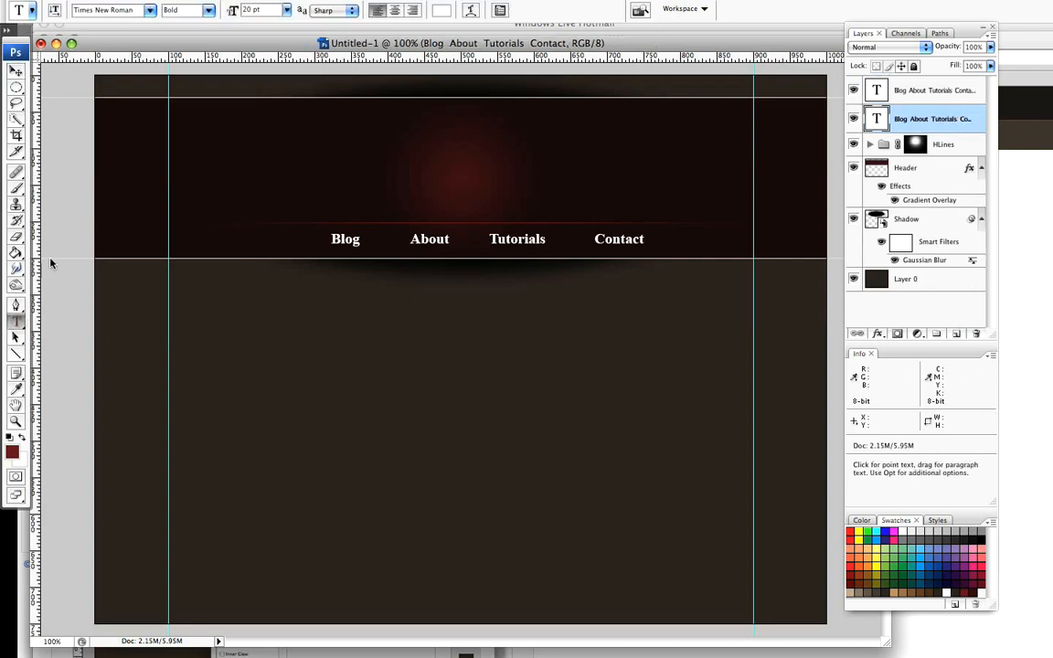
click(401, 10)
drag(73, 494, 19, 507)
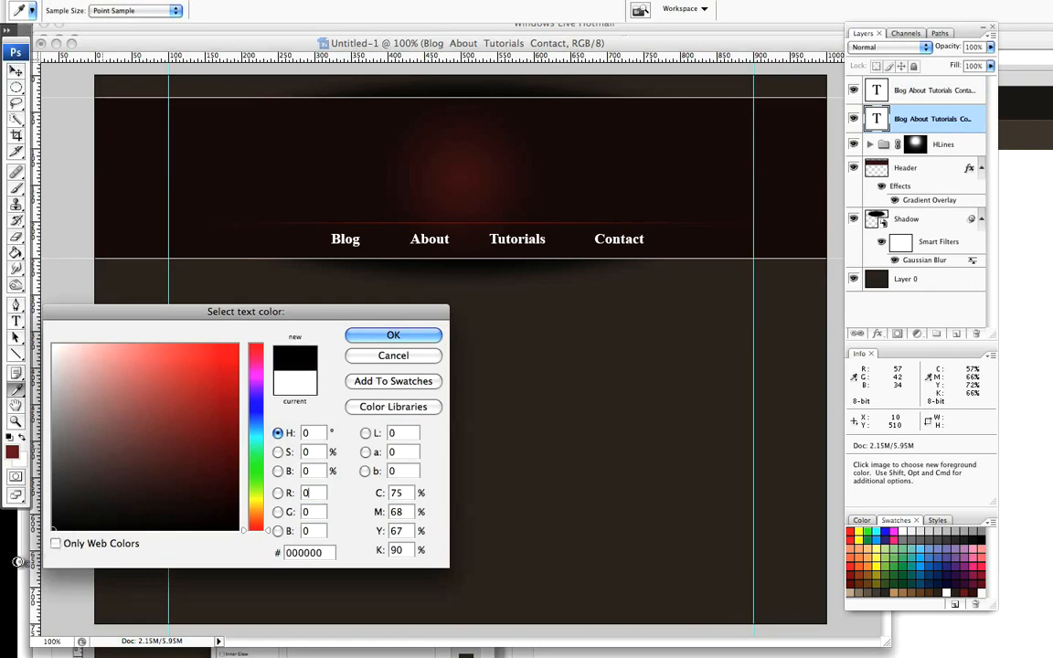
click(368, 338)
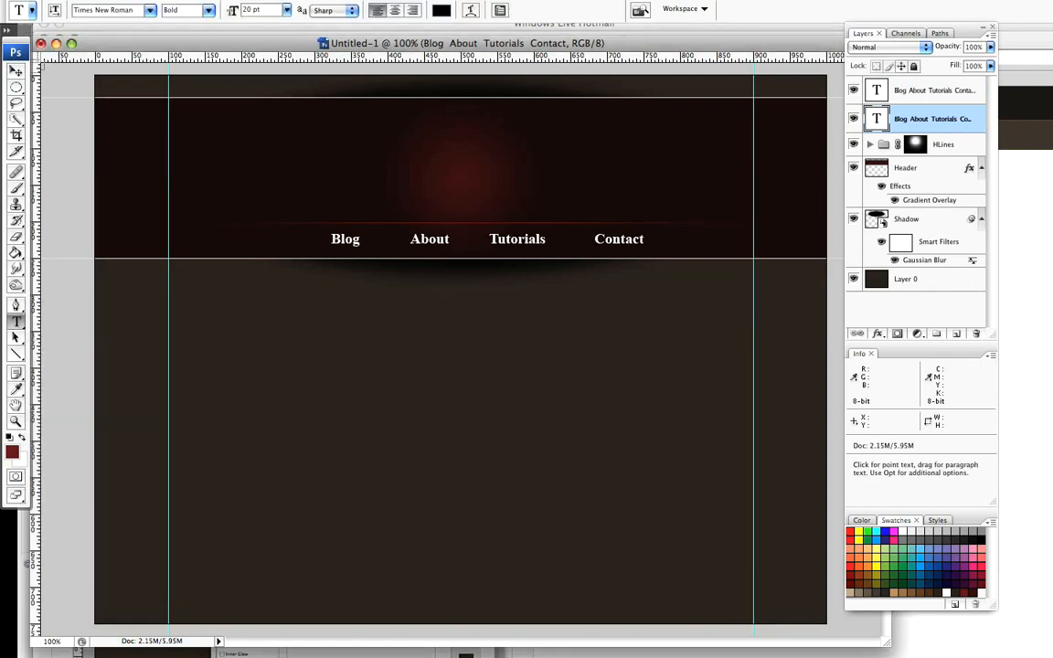
Step: Nudge the black menu text one step left and one step up behind the white text
click(17, 72)
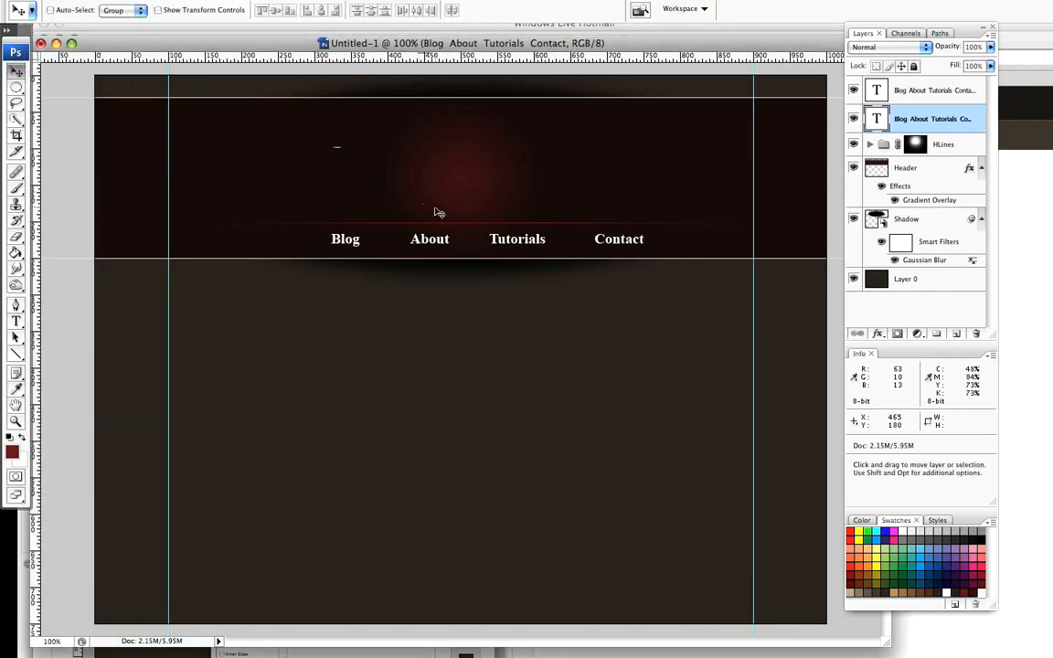
key(Left)
key(Up)
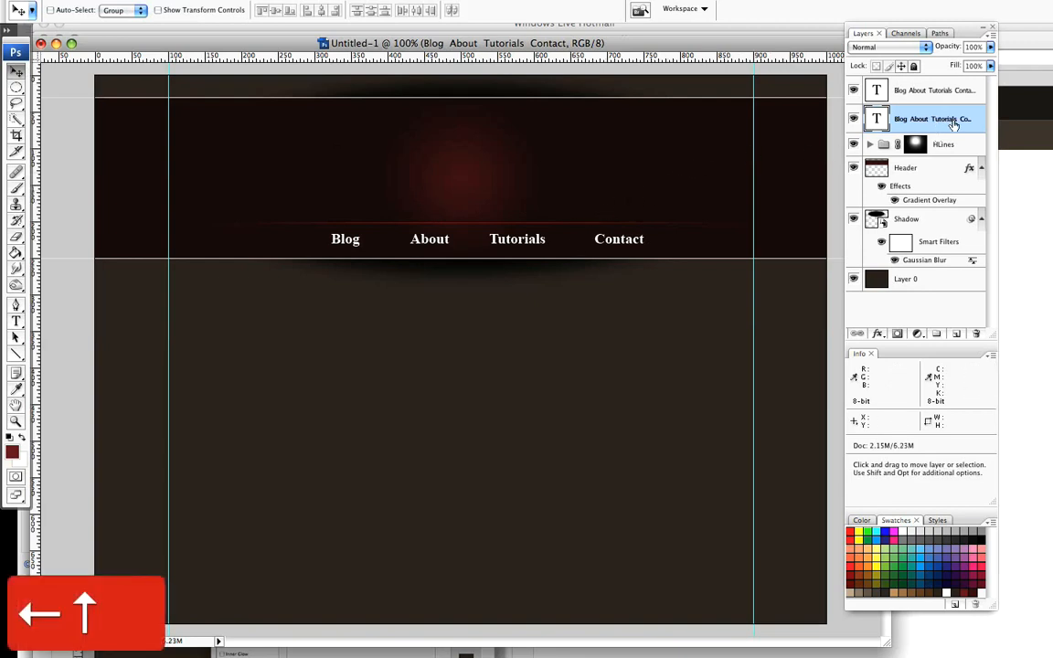
Step: Group the two menu text layers and rename the group as Links
click(935, 92)
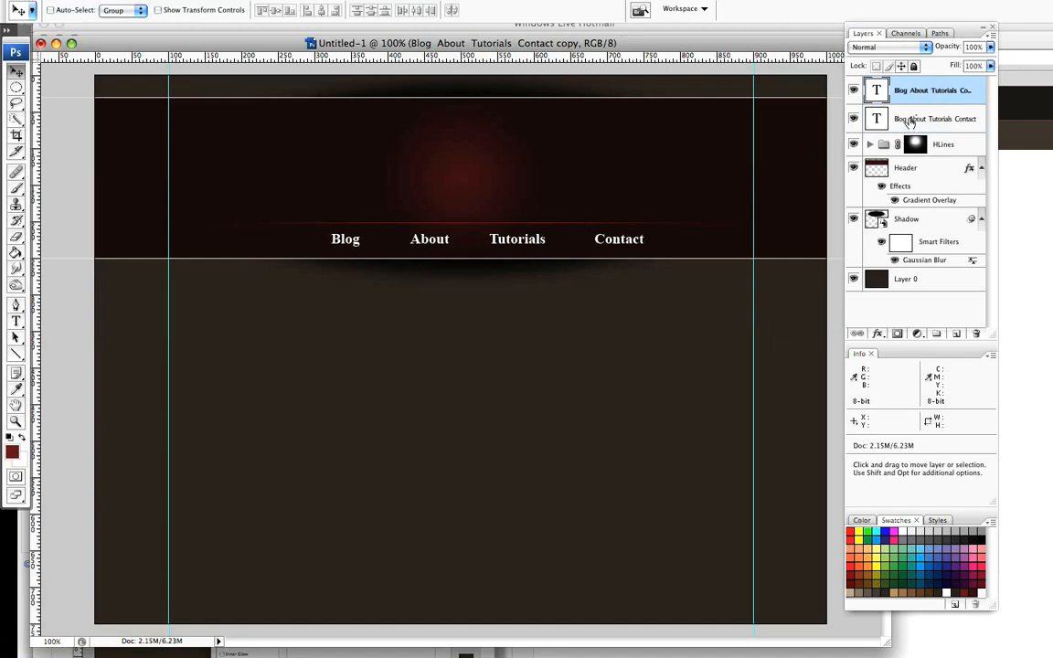
shift+click(941, 119)
drag(945, 120, 936, 334)
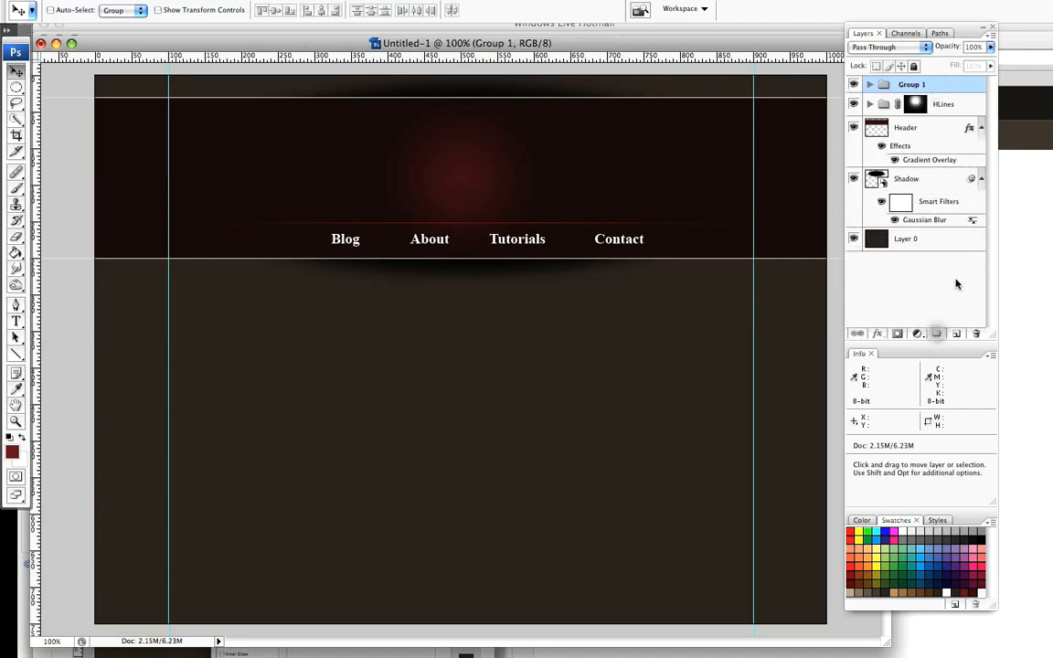
double_click(914, 87)
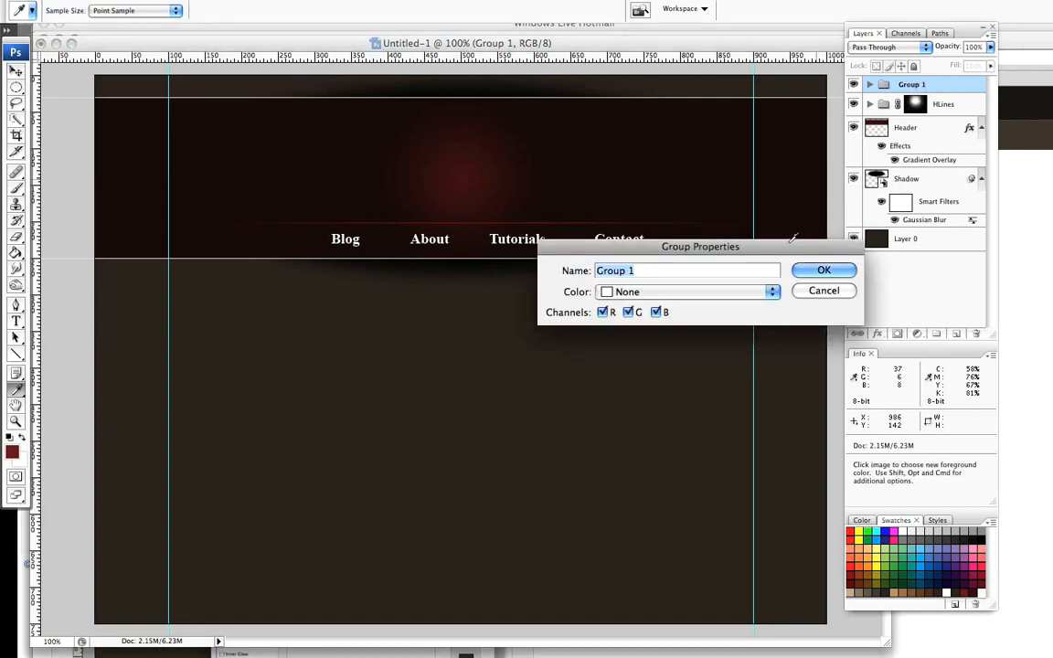
click(809, 291)
double_click(910, 85)
text(Li)
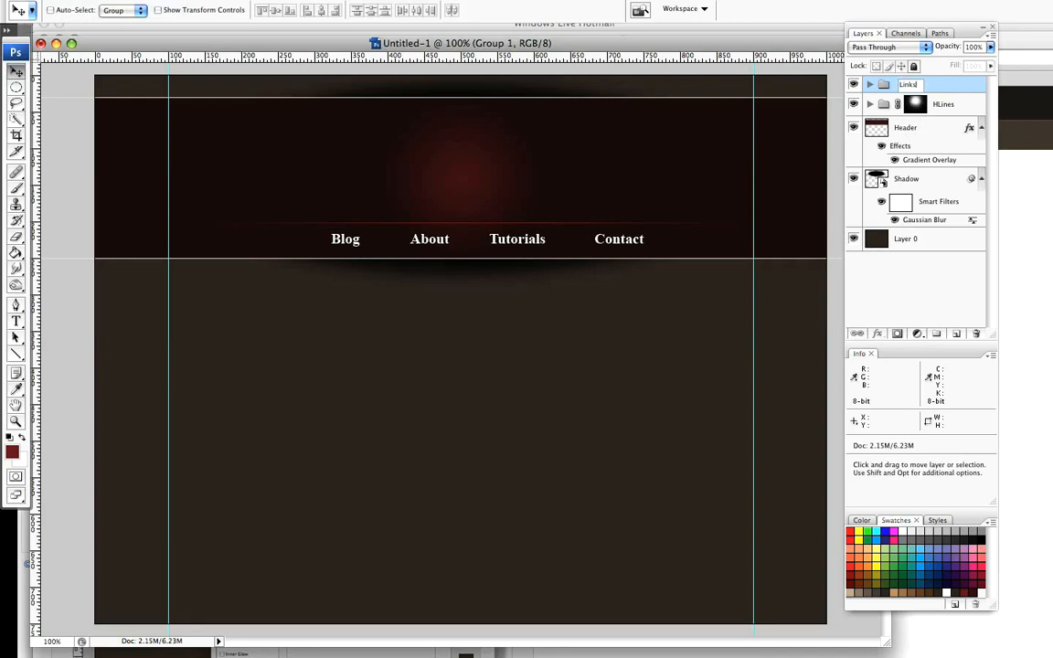
text(nks)
key(Return)
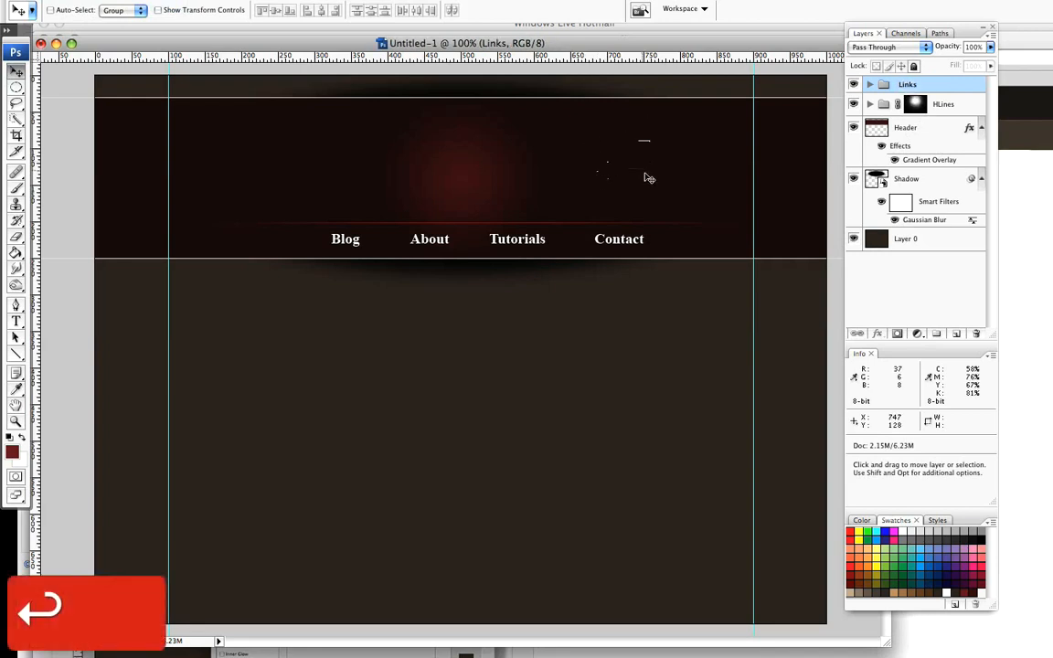
Step: Examine the white menu text and its black offset edge up close around the About link
click(16, 421)
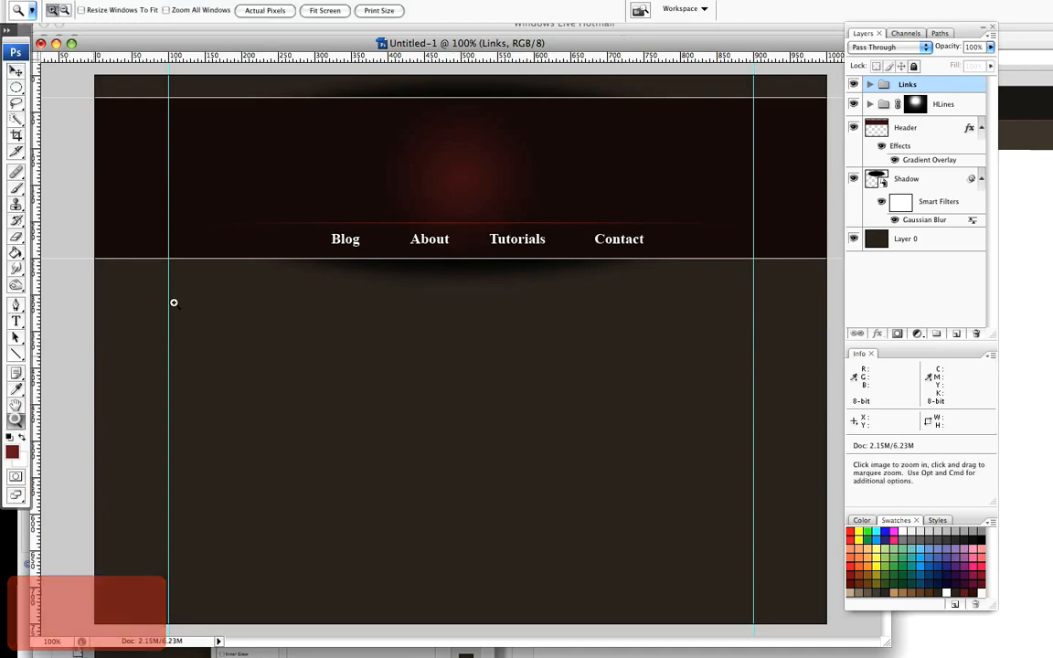
click(416, 235)
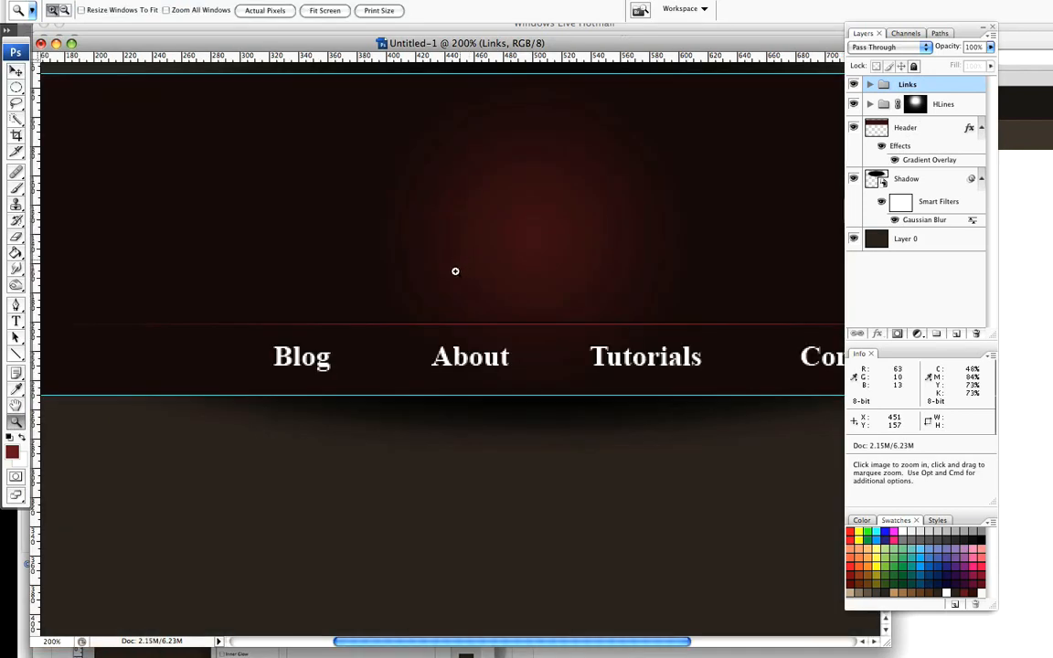
click(467, 369)
click(466, 322)
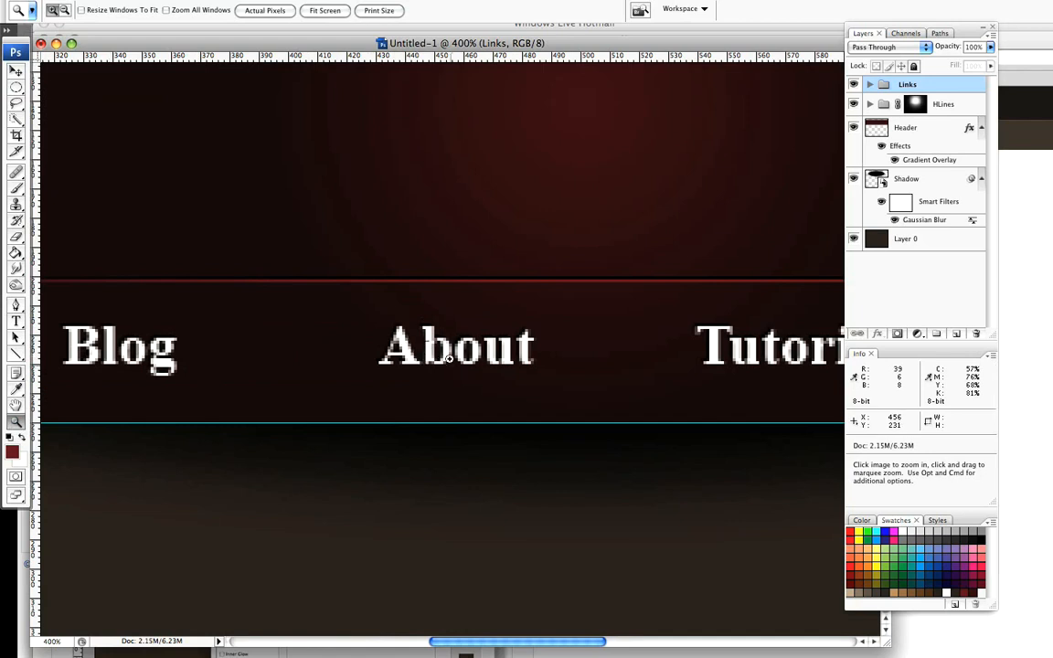
alt+click(496, 367)
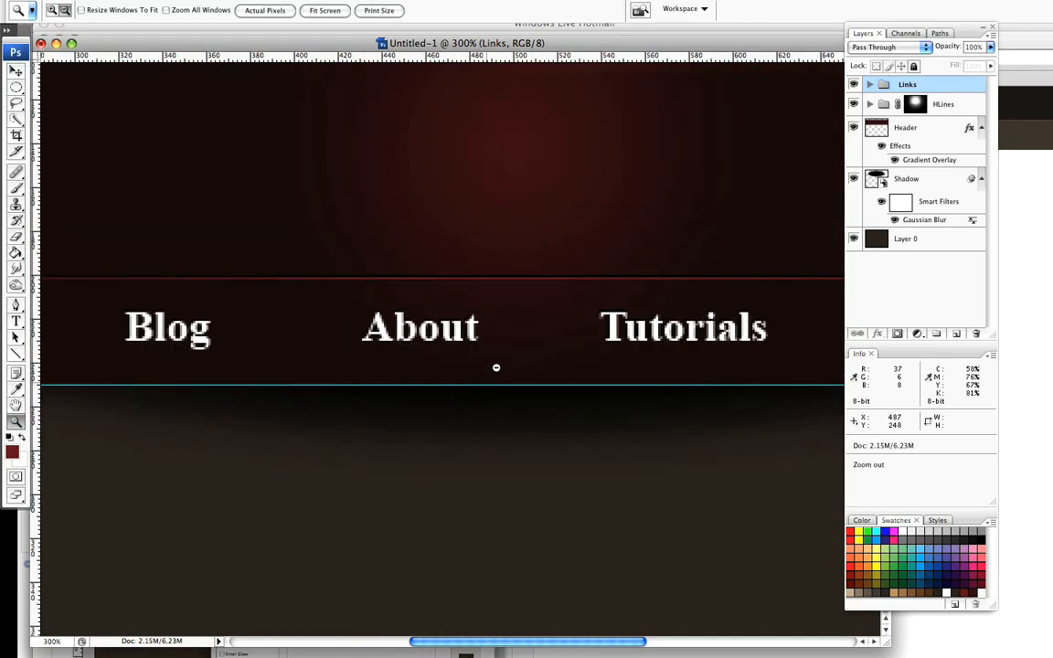
alt+click(494, 347)
alt+click(494, 342)
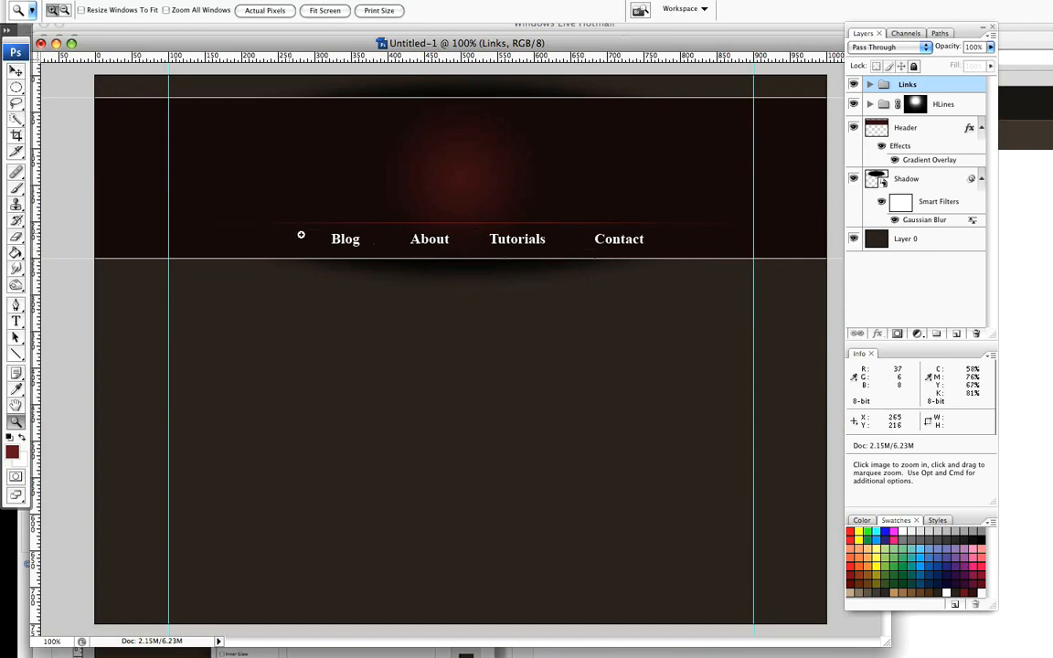
Step: Draw a dark red 1 px vertical line on a new layer between About and Tutorials, spanning the menu strip's height
click(954, 335)
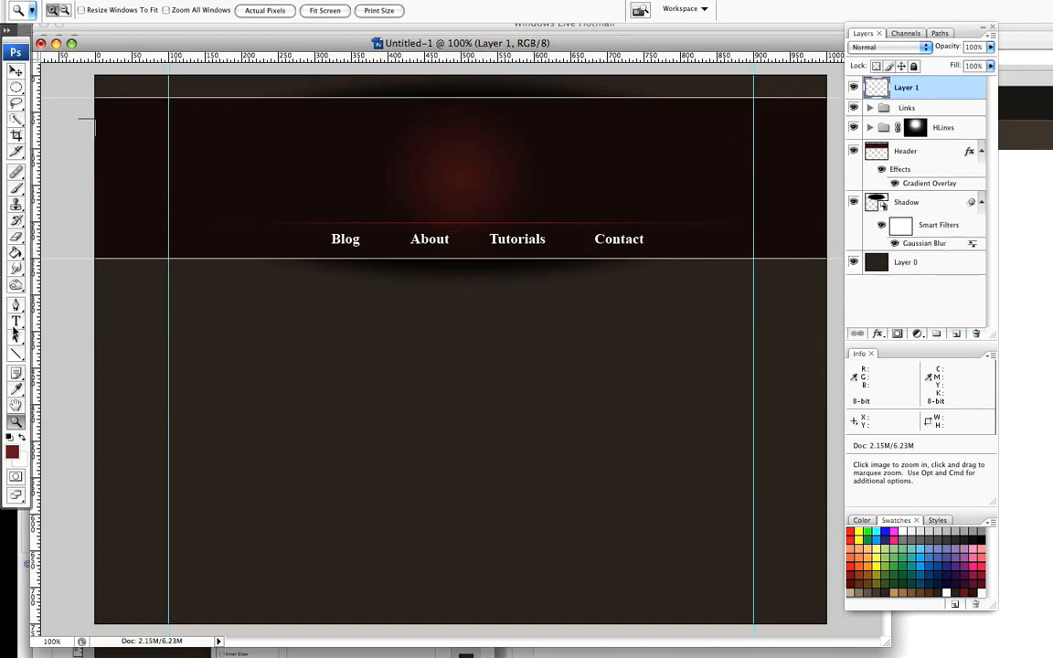
click(16, 355)
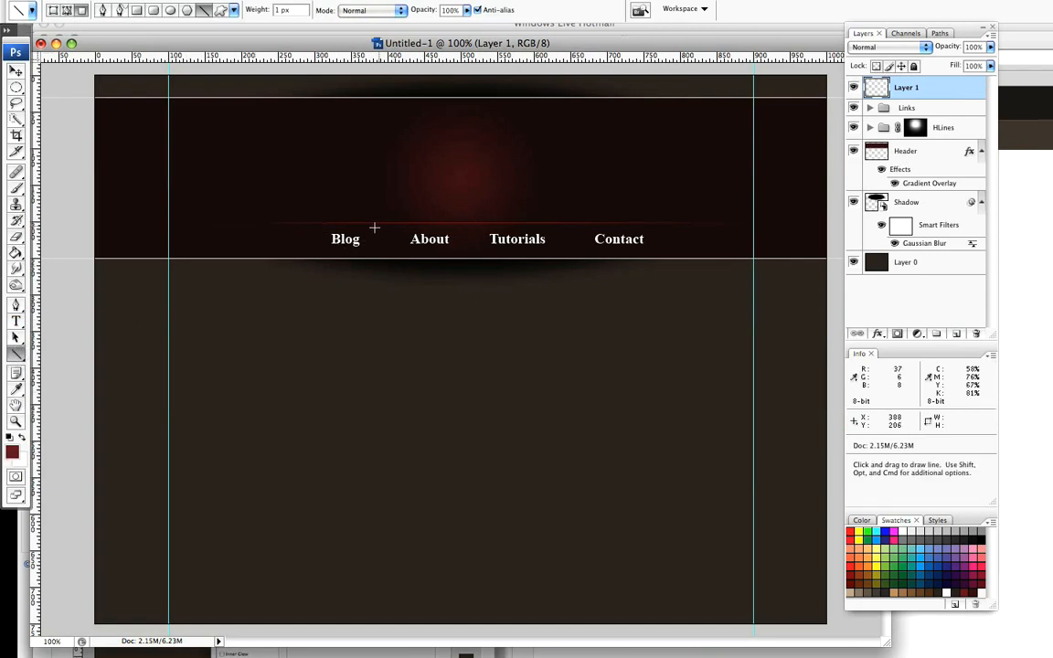
key(shift)
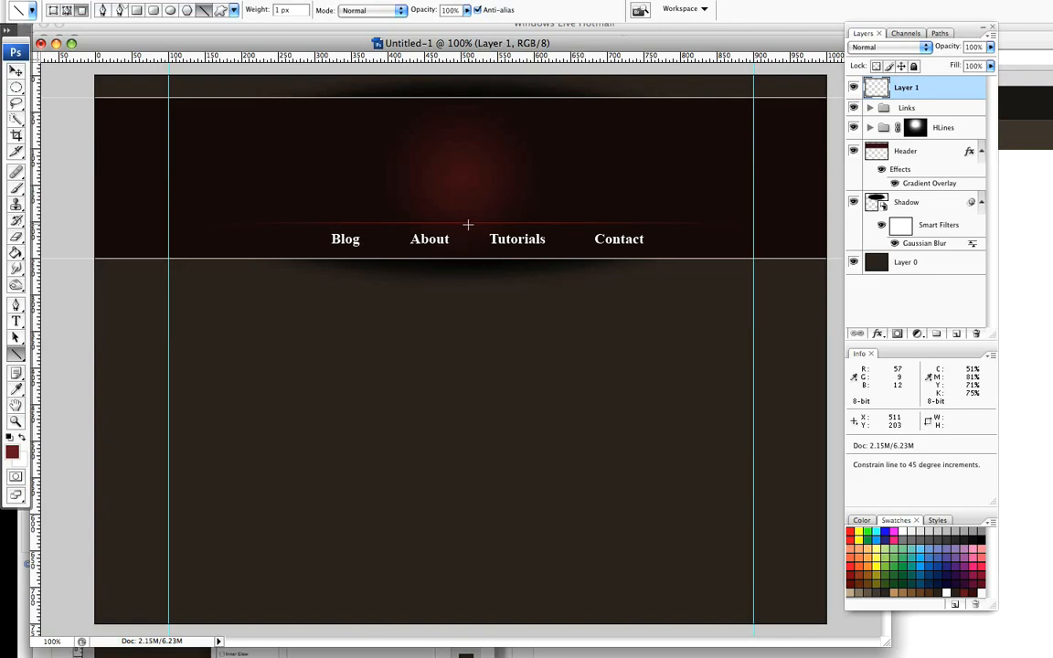
drag(469, 222, 467, 258)
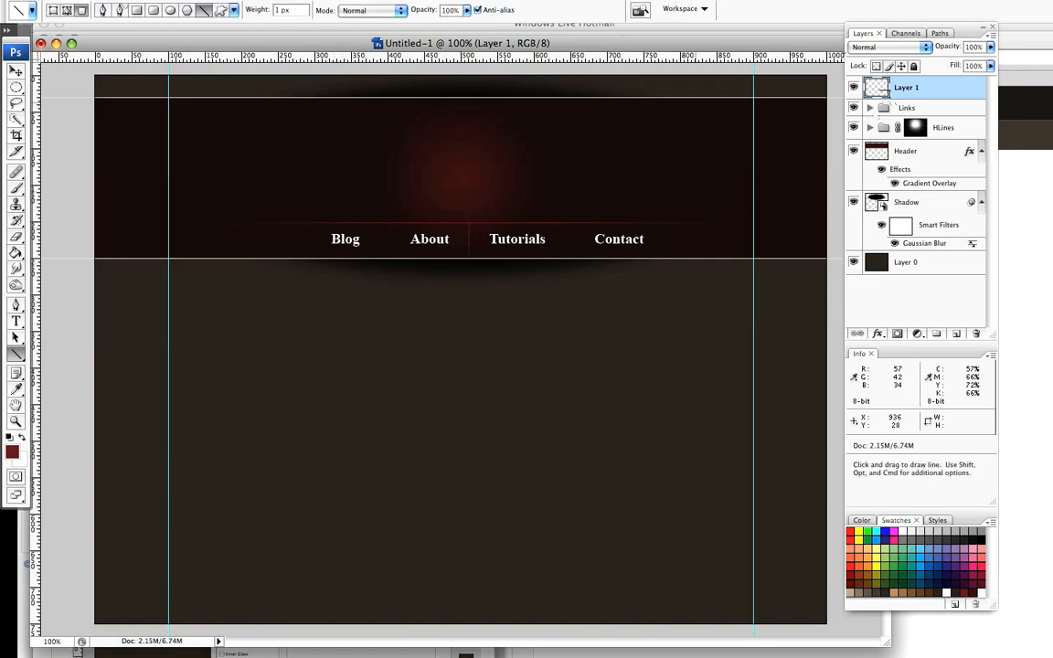
Step: Draw a matching black 1 px vertical line on another new layer and offset it beside the red line
click(957, 336)
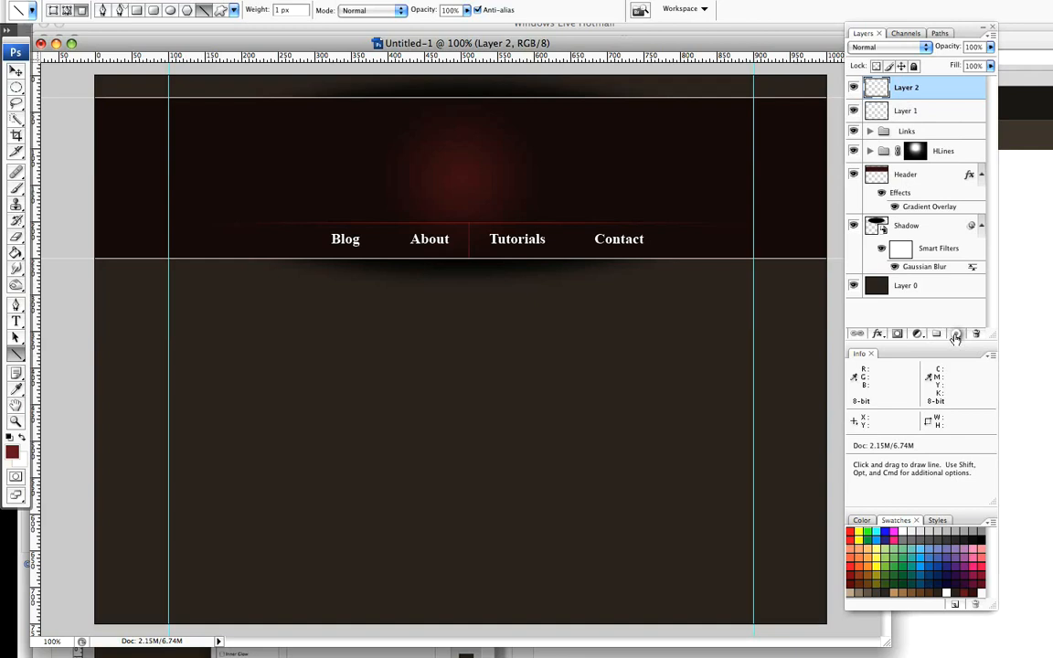
click(14, 440)
key(shift)
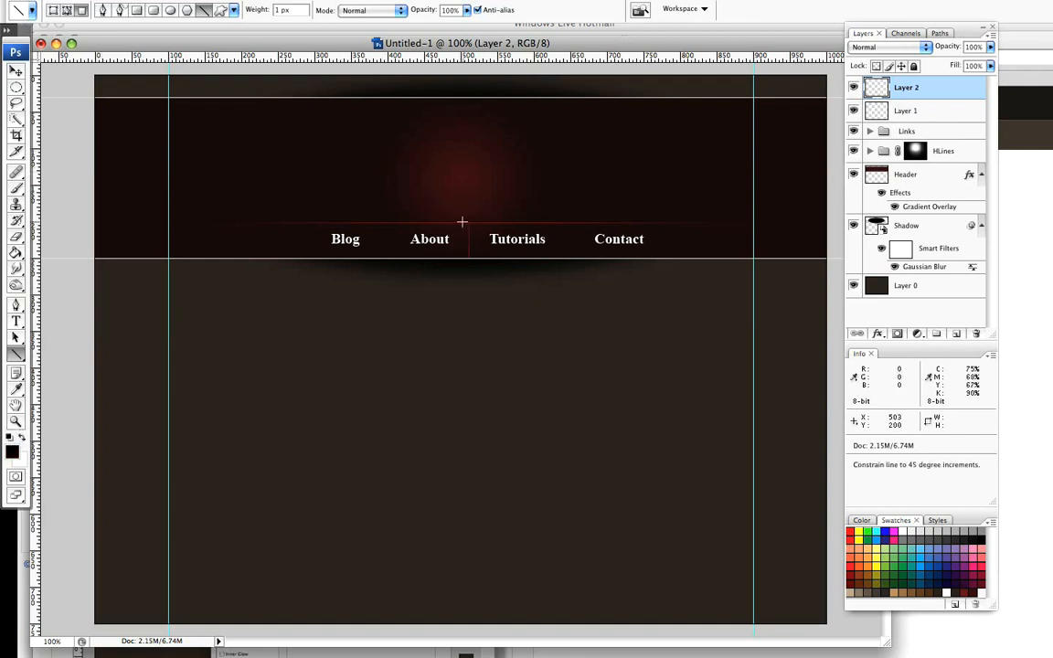
drag(468, 221, 467, 258)
click(17, 72)
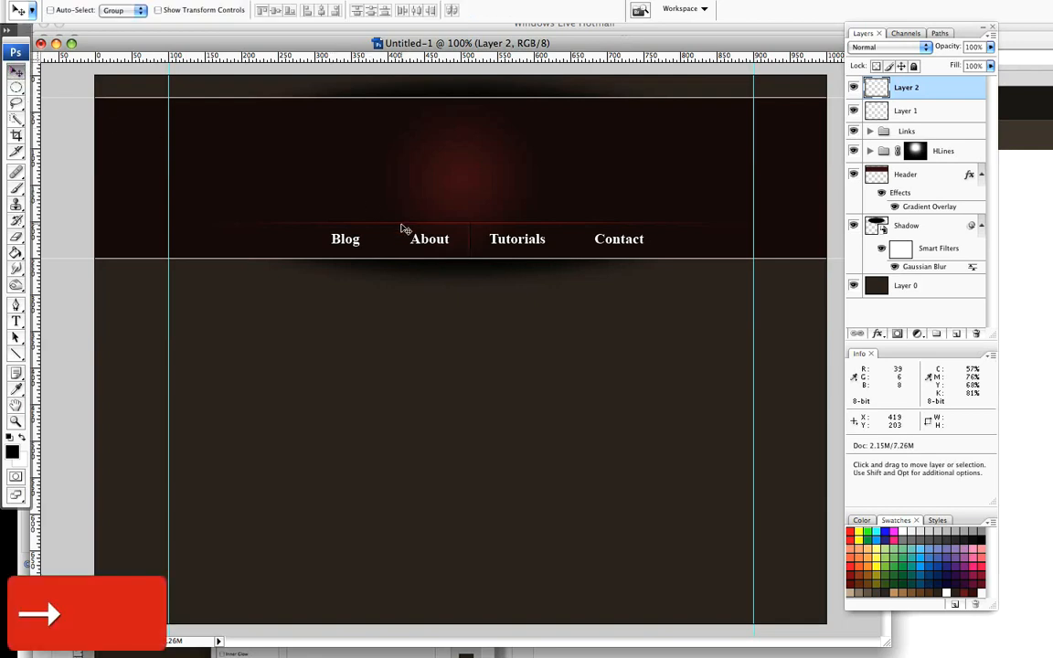
mouse_move(451, 167)
mouse_down()
mouse_move(530, 208)
mouse_move(574, 212)
mouse_up()
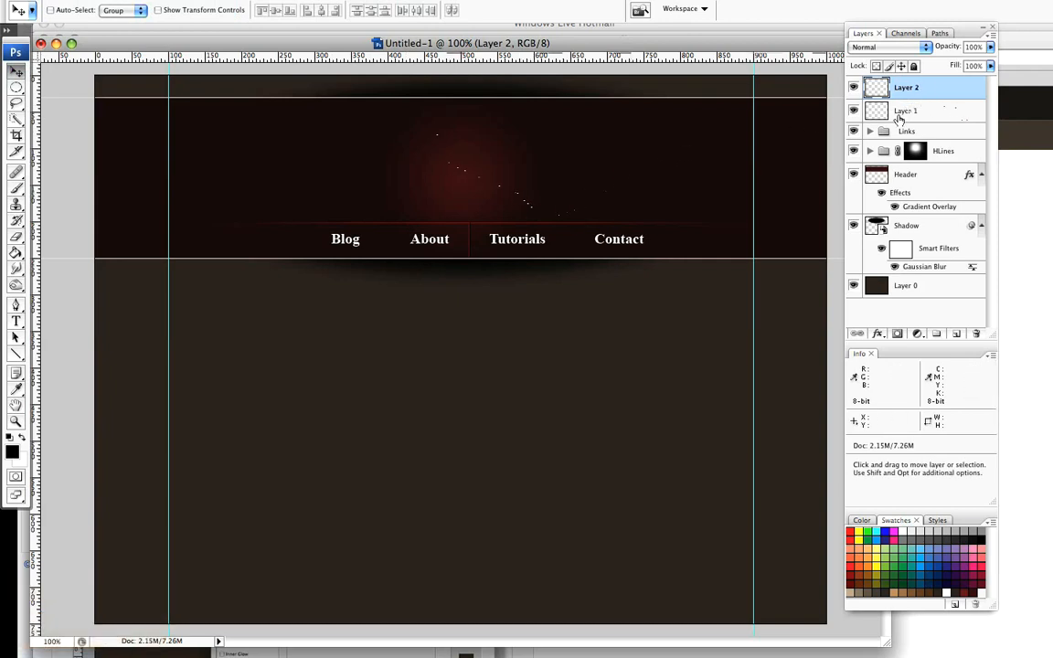
Step: Group the two vertical line layers and rename the group as VLines
shift+click(933, 110)
drag(934, 111, 936, 333)
double_click(912, 85)
text(HLines)
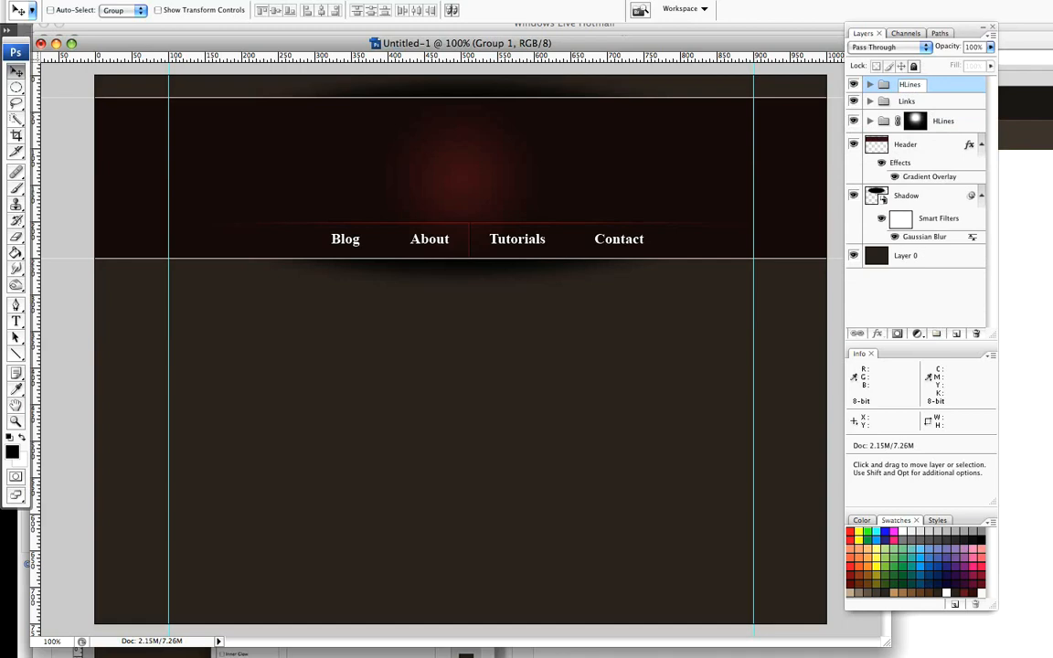
key(BackSpace)
key(BackSpace)
key(BackSpace)
key(BackSpace)
key(BackSpace)
key(BackSpace)
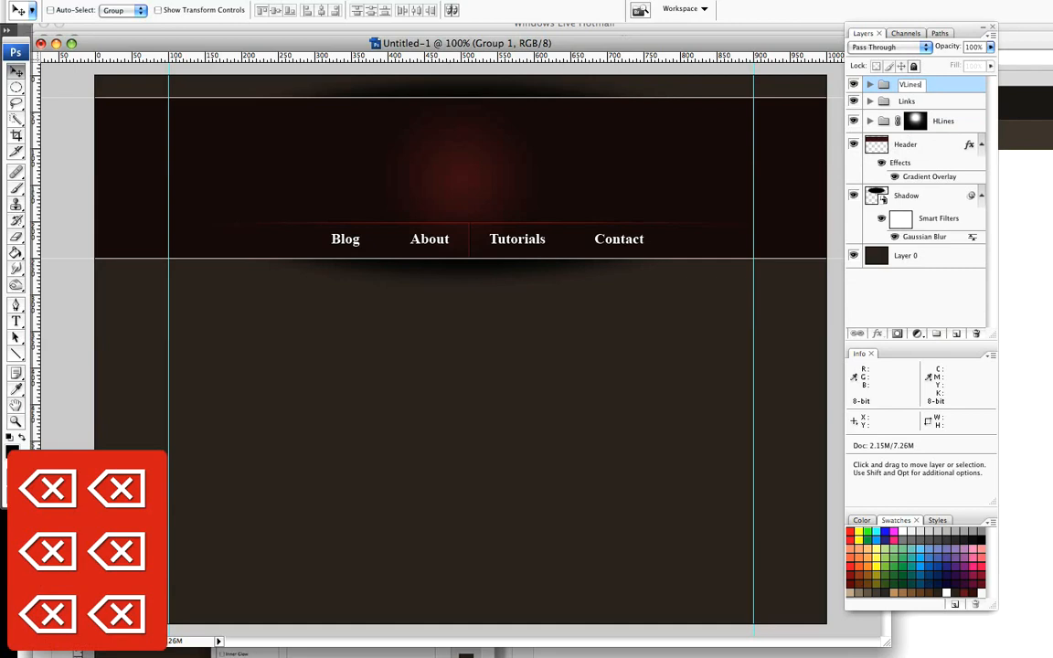
text(VLines)
key(Return)
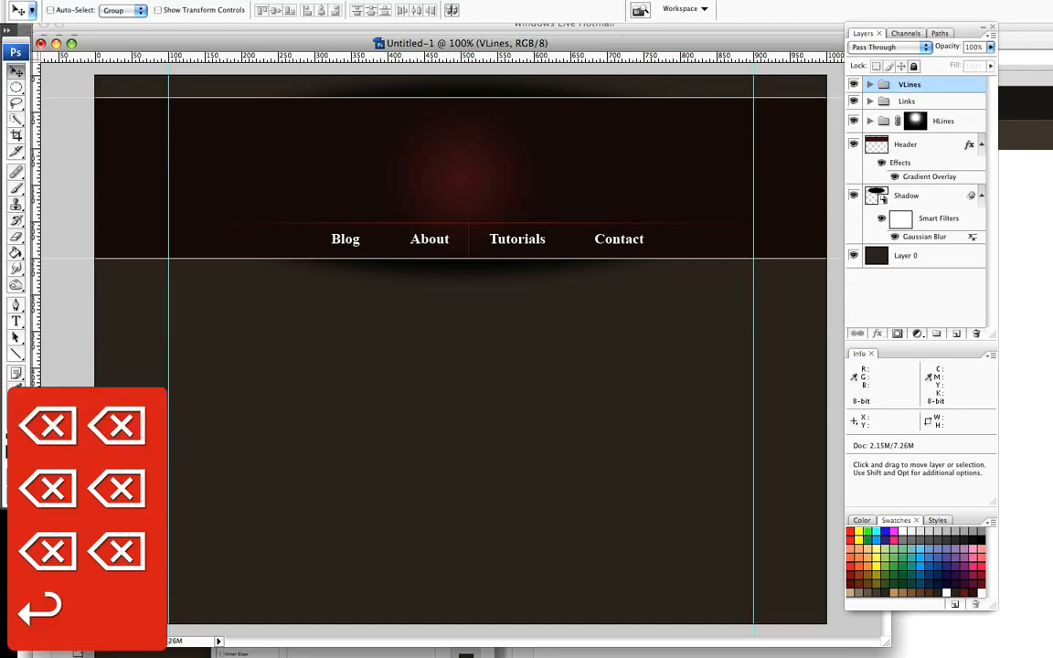
Step: Copy the red and black line pair to the gaps beside Blog, About, Tutorials and Contact, including both outer ends of the menu
click(869, 84)
click(925, 104)
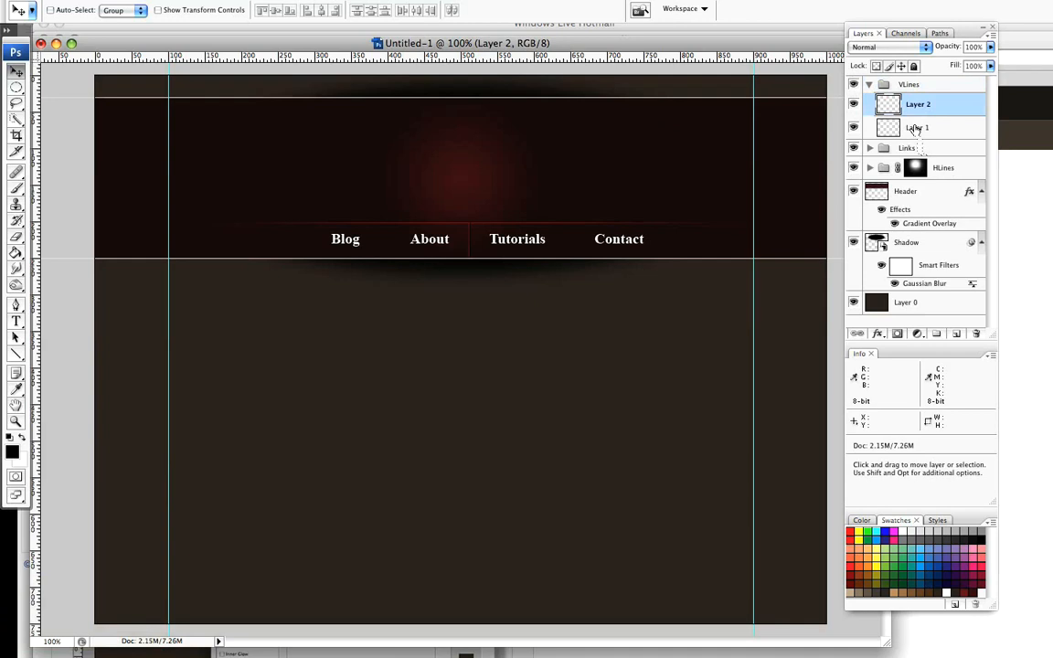
shift+click(936, 136)
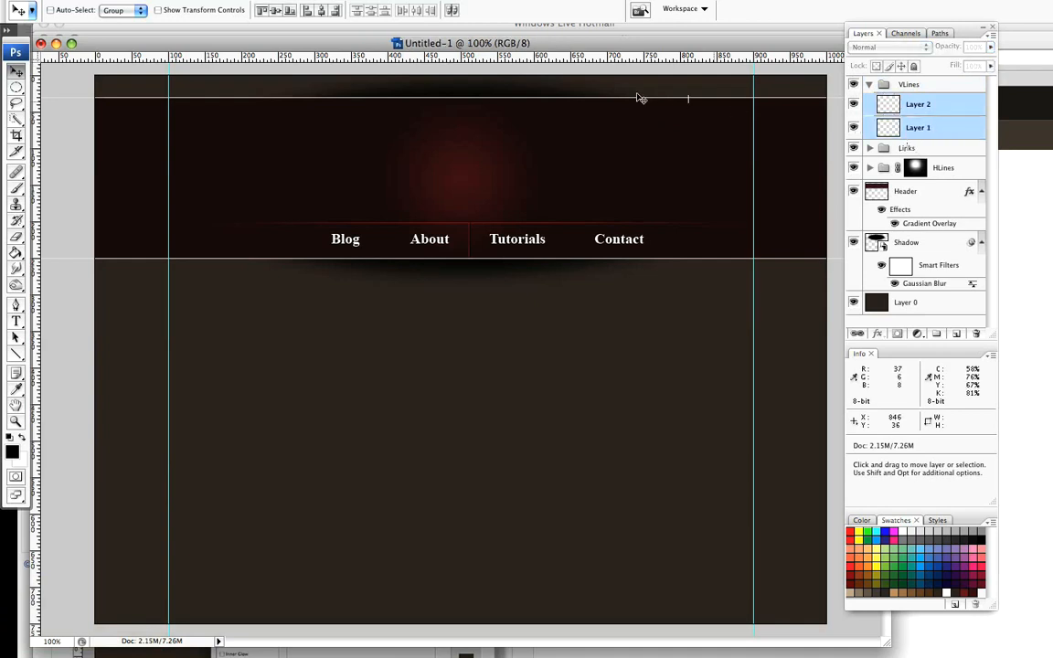
drag(417, 244, 569, 244)
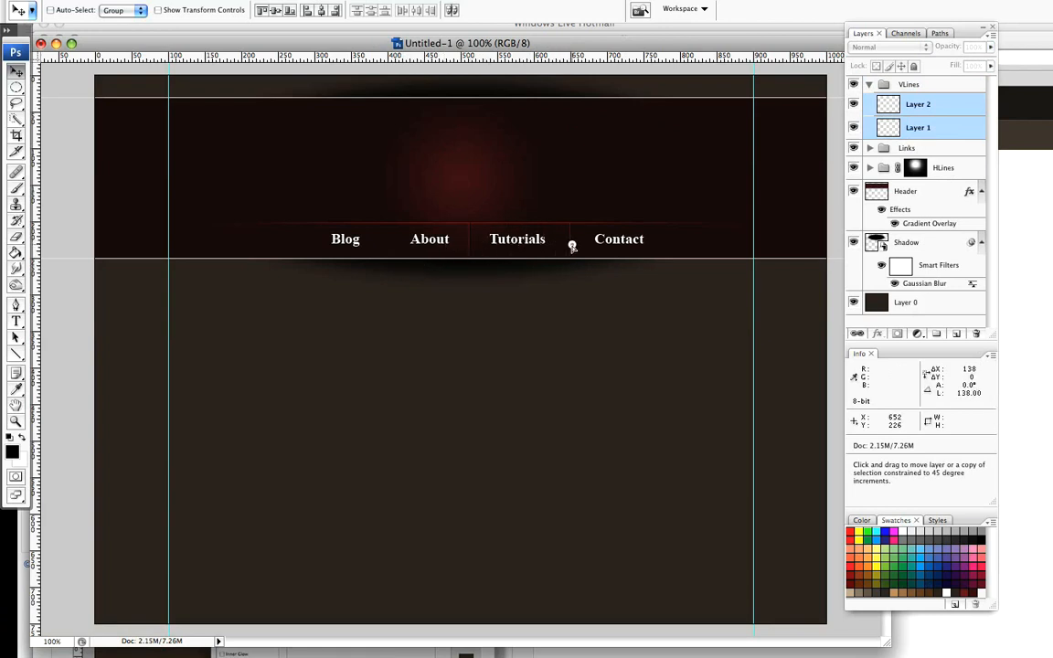
drag(571, 244, 570, 246)
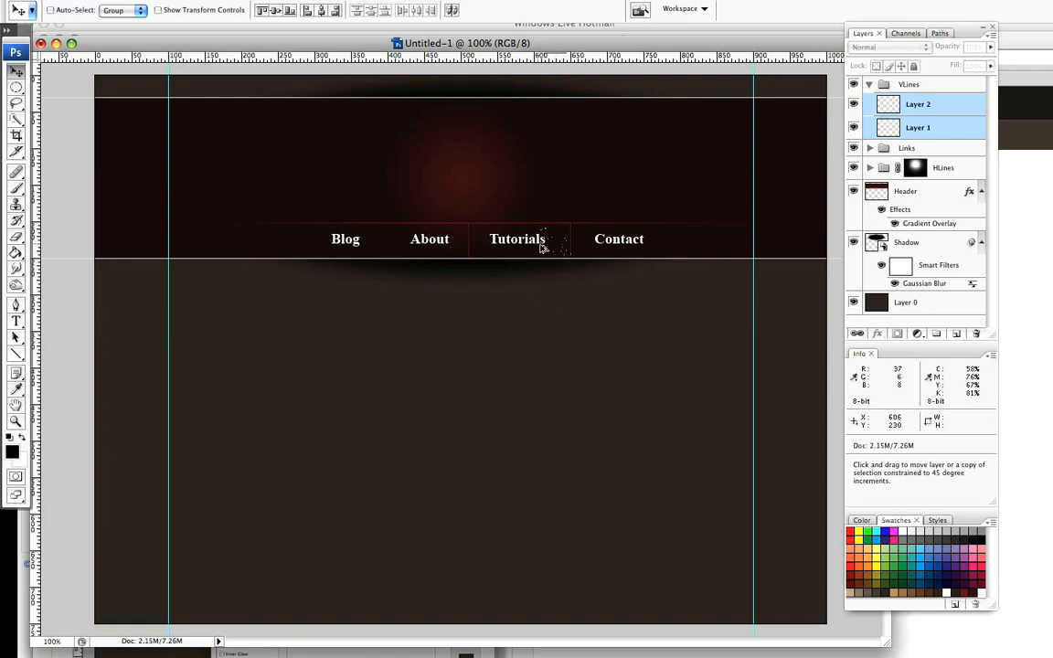
drag(574, 247, 376, 247)
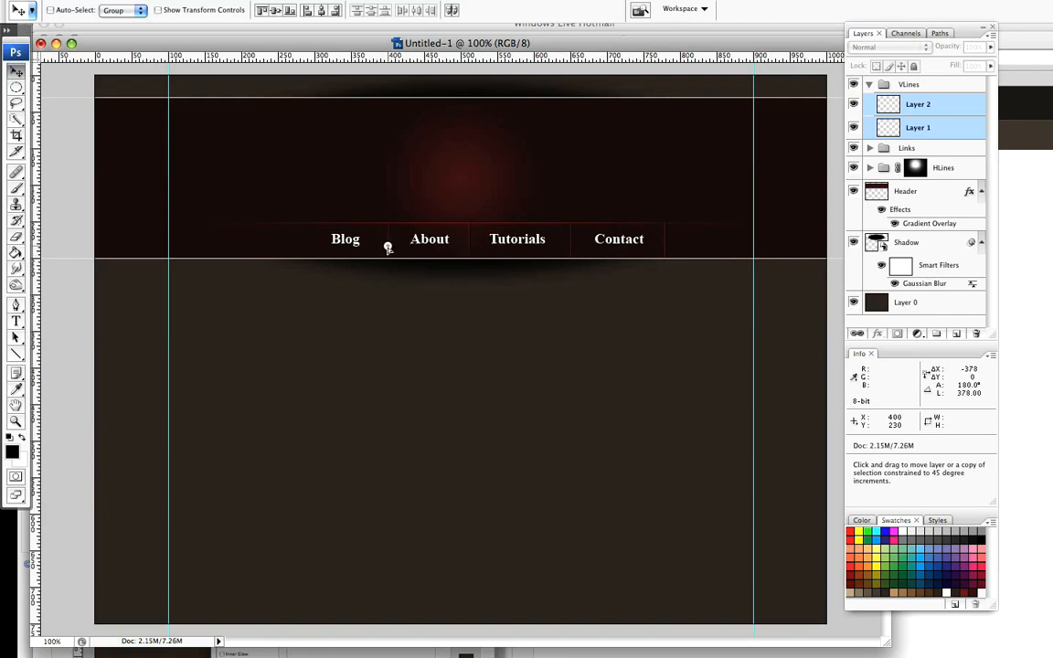
drag(387, 246, 307, 249)
drag(312, 253, 310, 253)
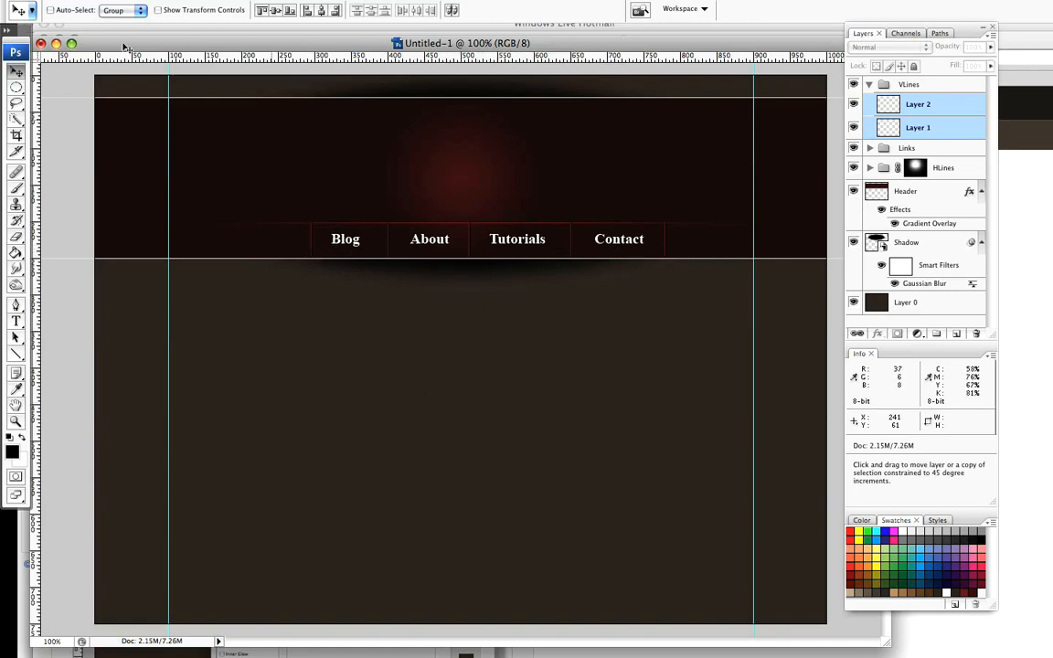
Step: Check the dividers' centring with vertical guides at about X 500 and X 298, moving both guides off the canvas
drag(89, 44, 98, 36)
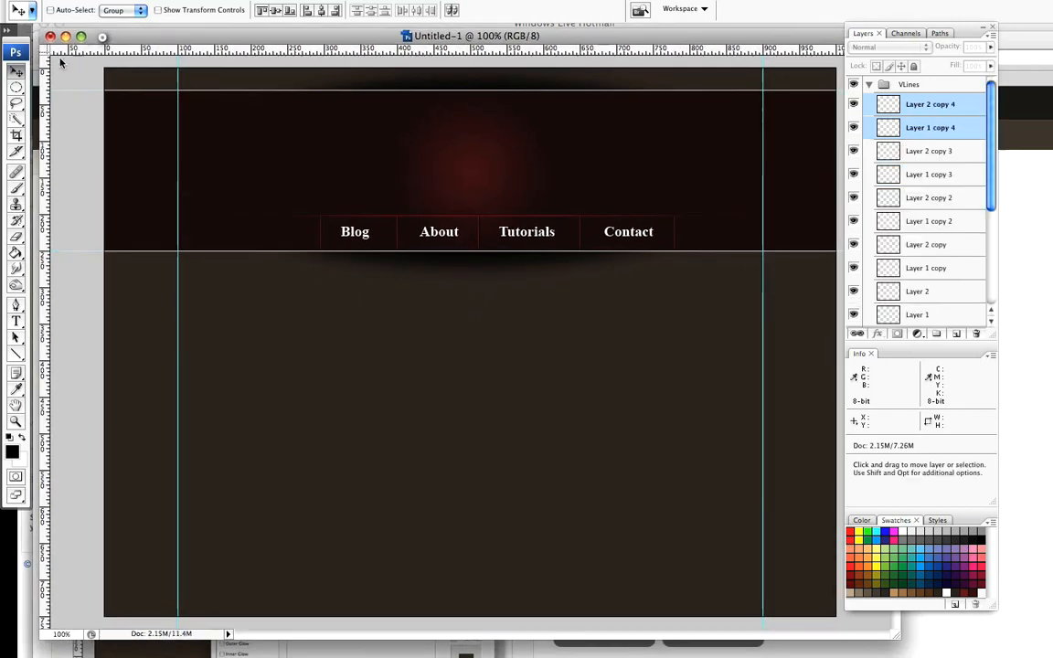
drag(43, 90, 469, 144)
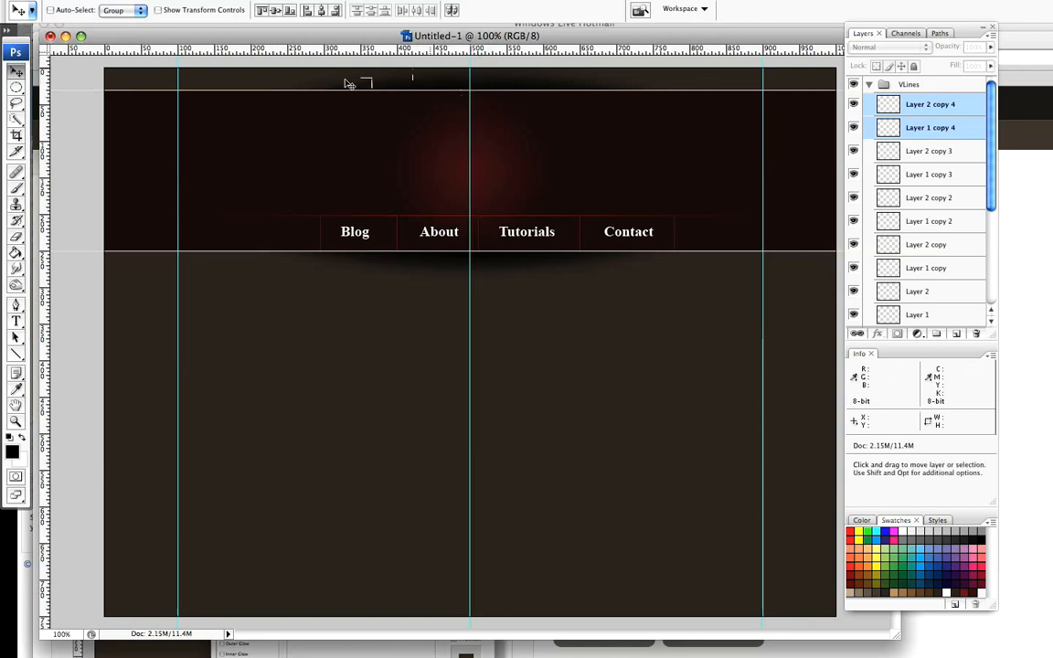
drag(44, 103, 321, 124)
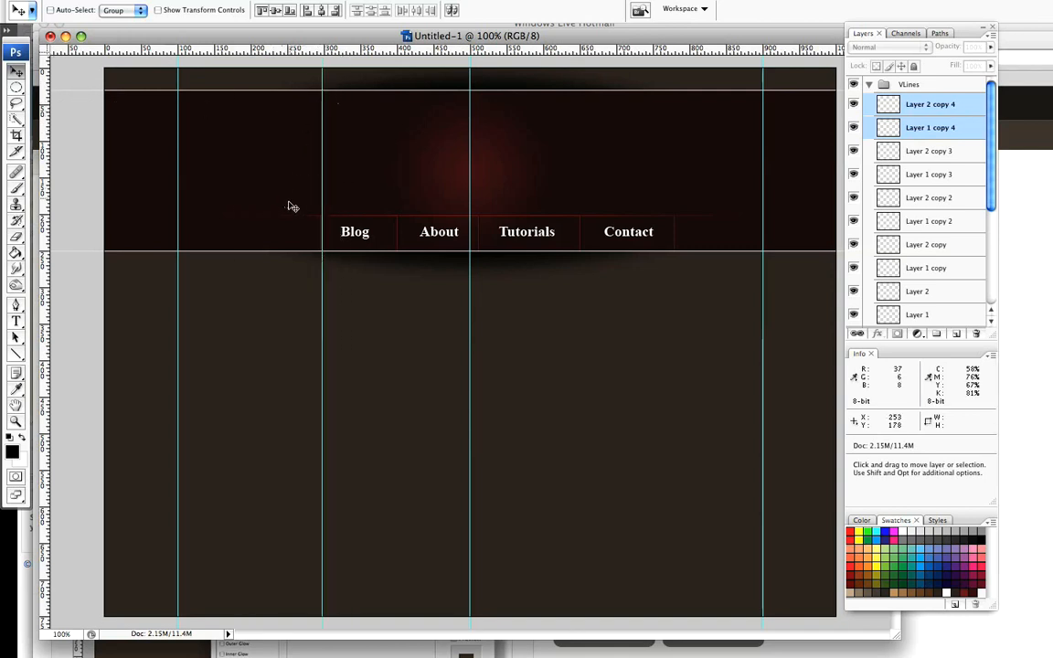
drag(320, 75, 245, 86)
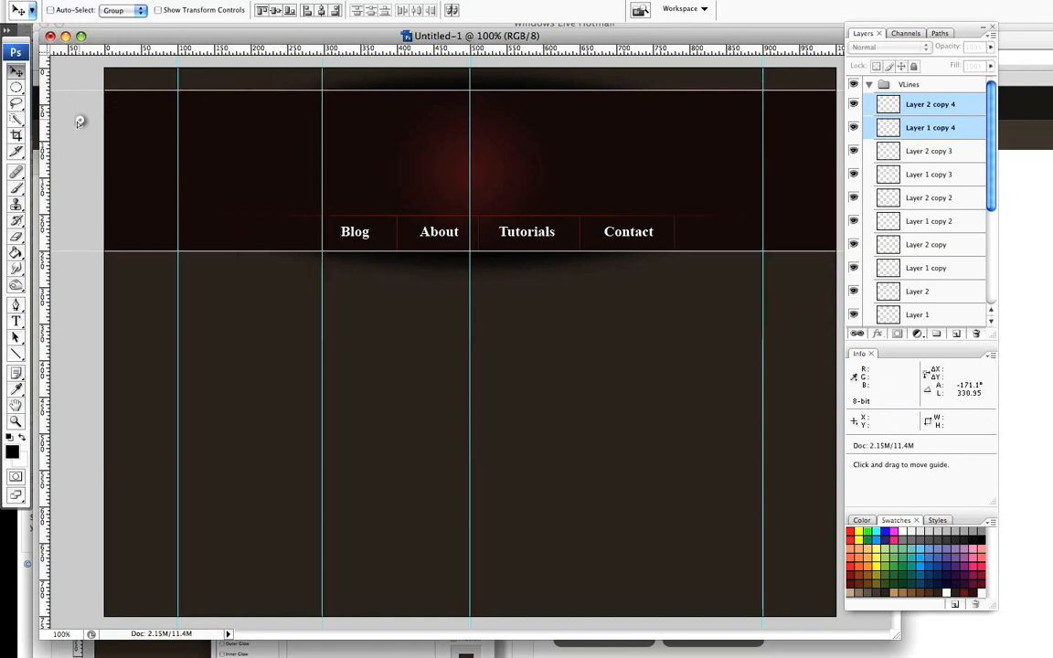
key(super+z)
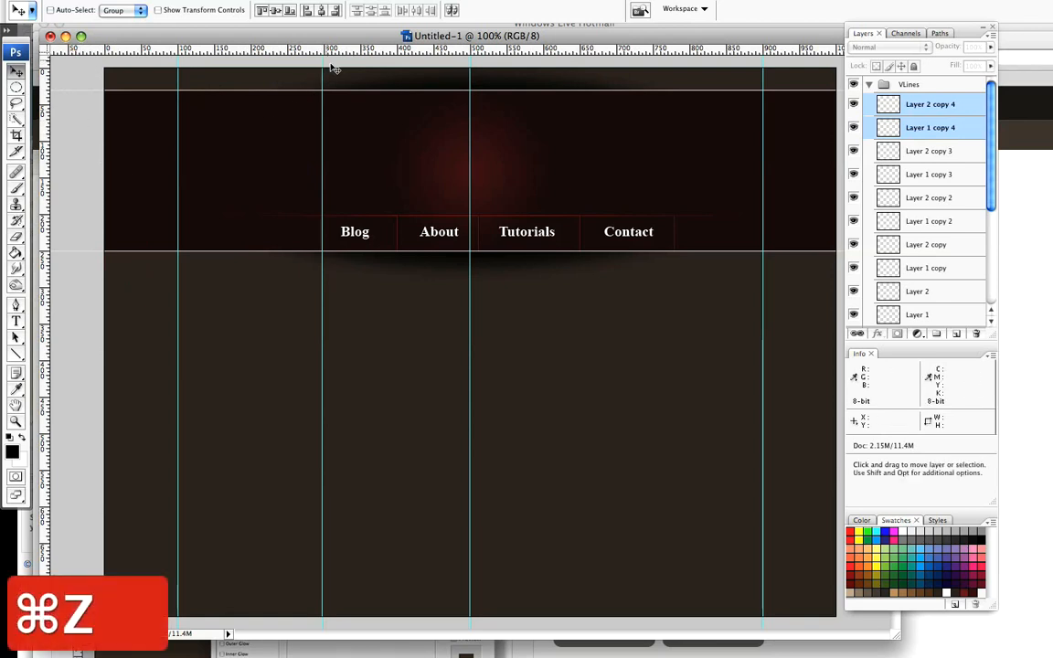
drag(315, 69, 60, 73)
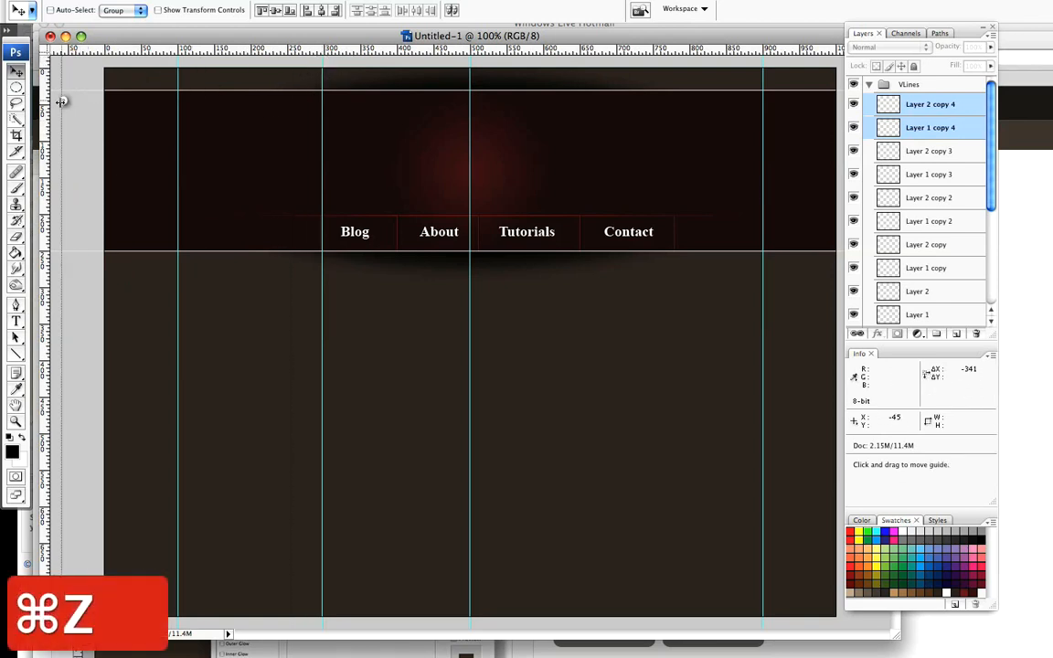
drag(468, 62, 64, 89)
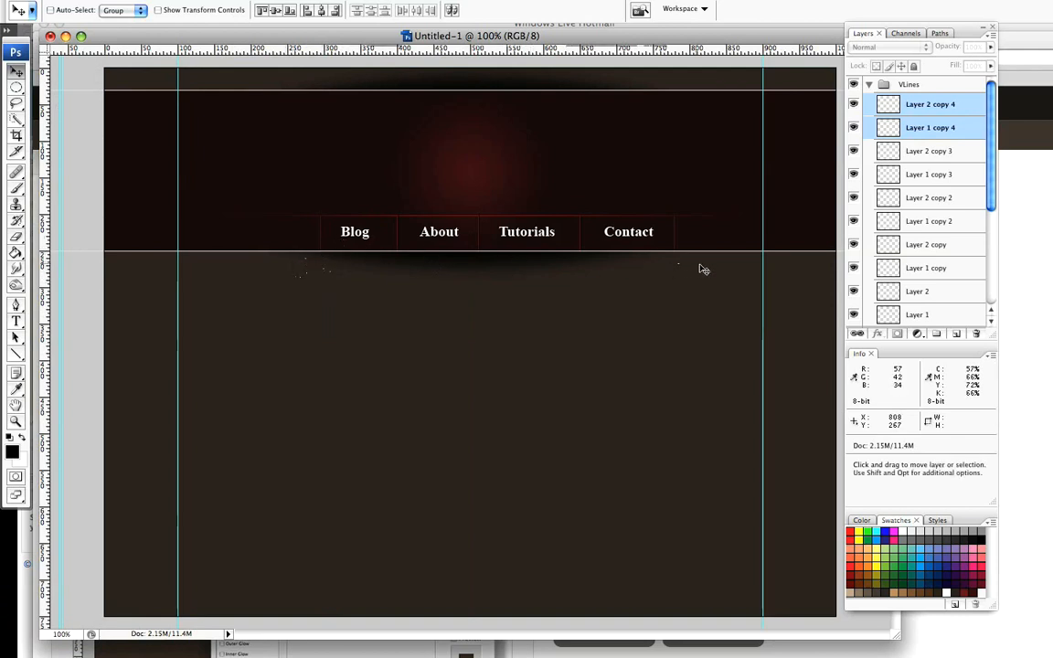
Step: Collapse the VLines group and add a Reveal All layer mask to it
click(869, 84)
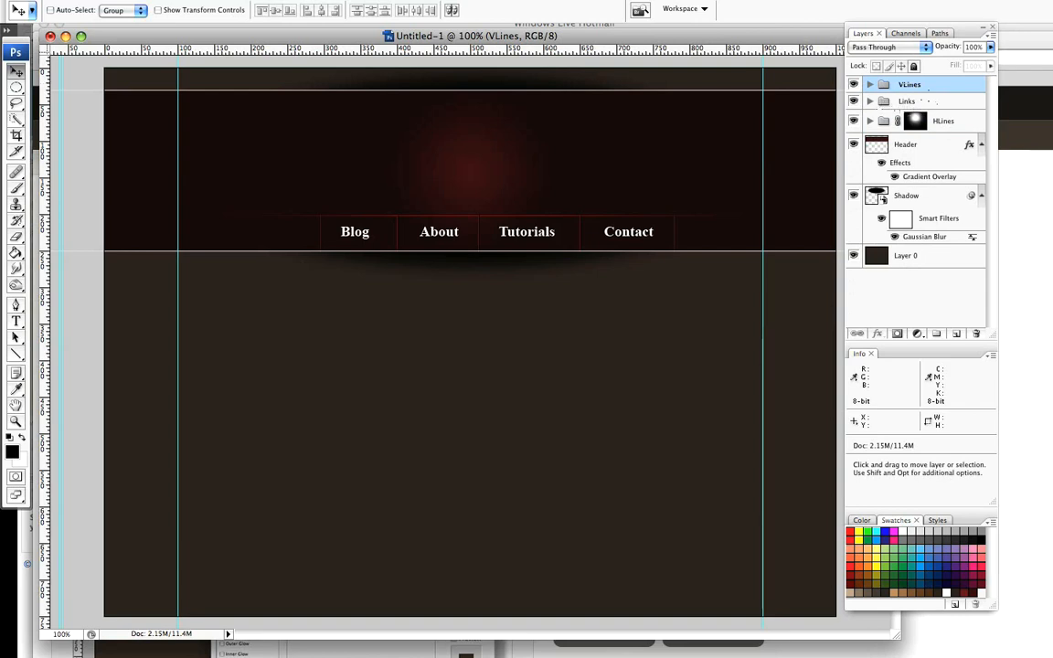
click(233, 3)
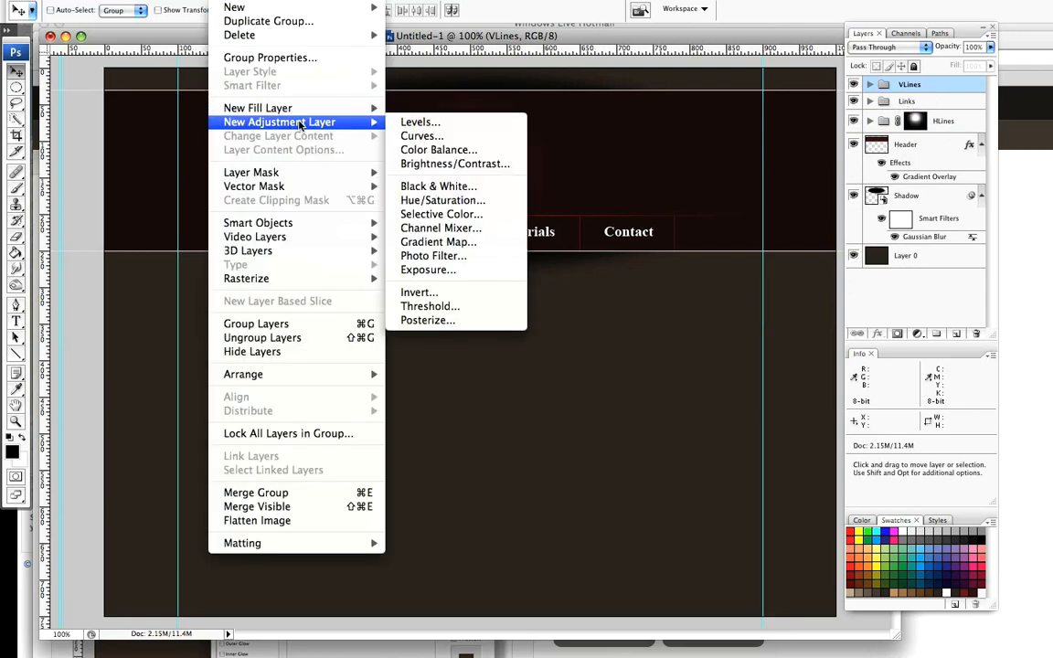
mouse_move(292, 178)
click(461, 172)
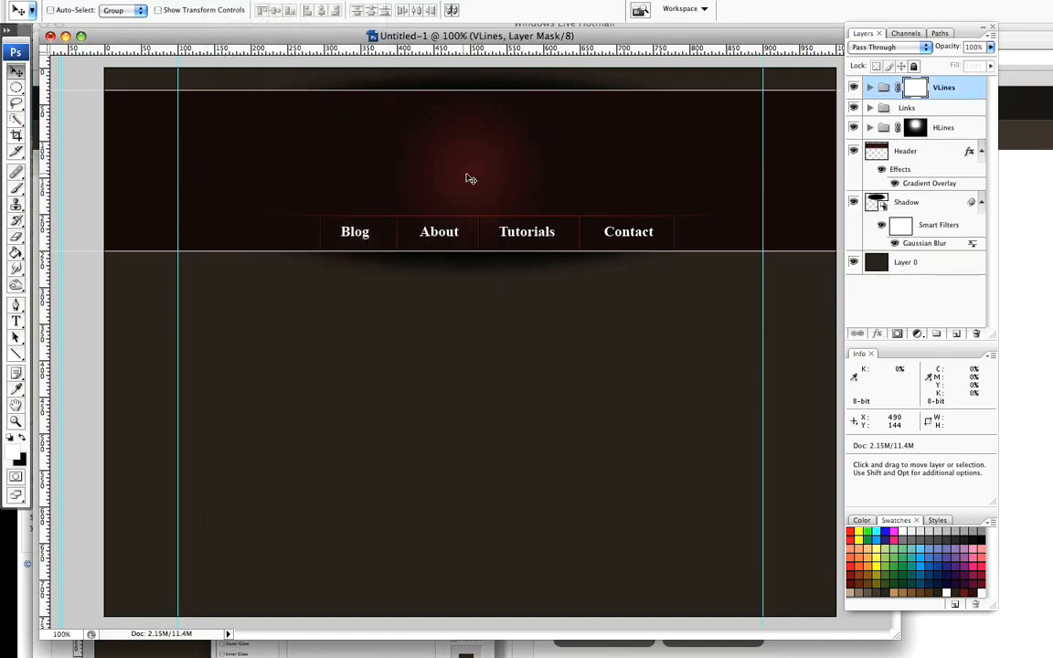
Step: Fade the lower ends of the menu's vertical dividers by painting black on the VLines mask with a 100 px soft brush
click(17, 188)
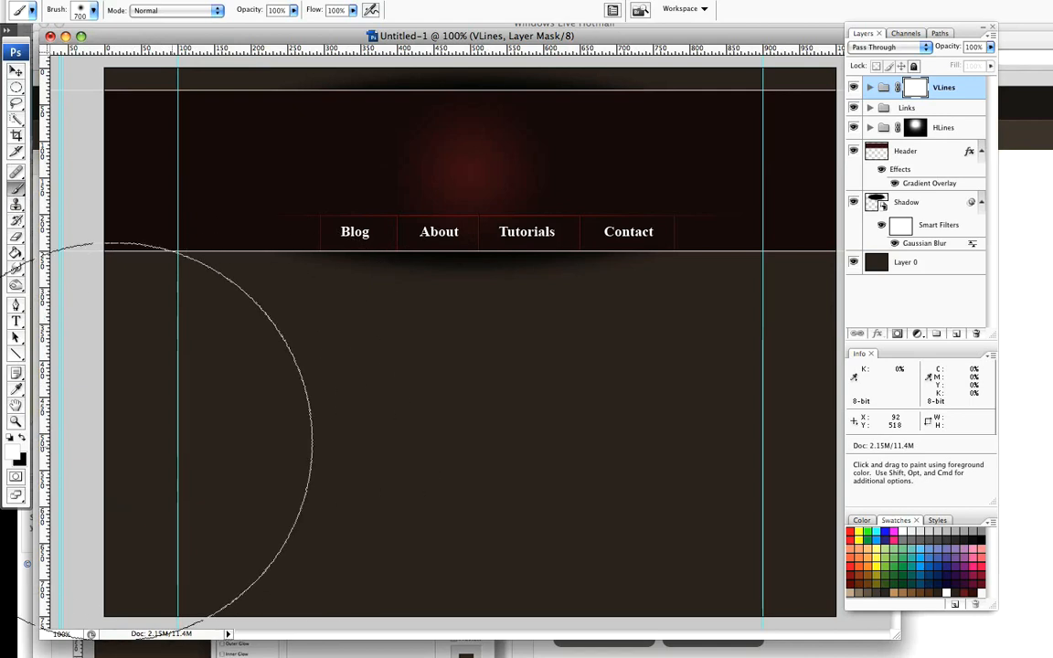
click(21, 439)
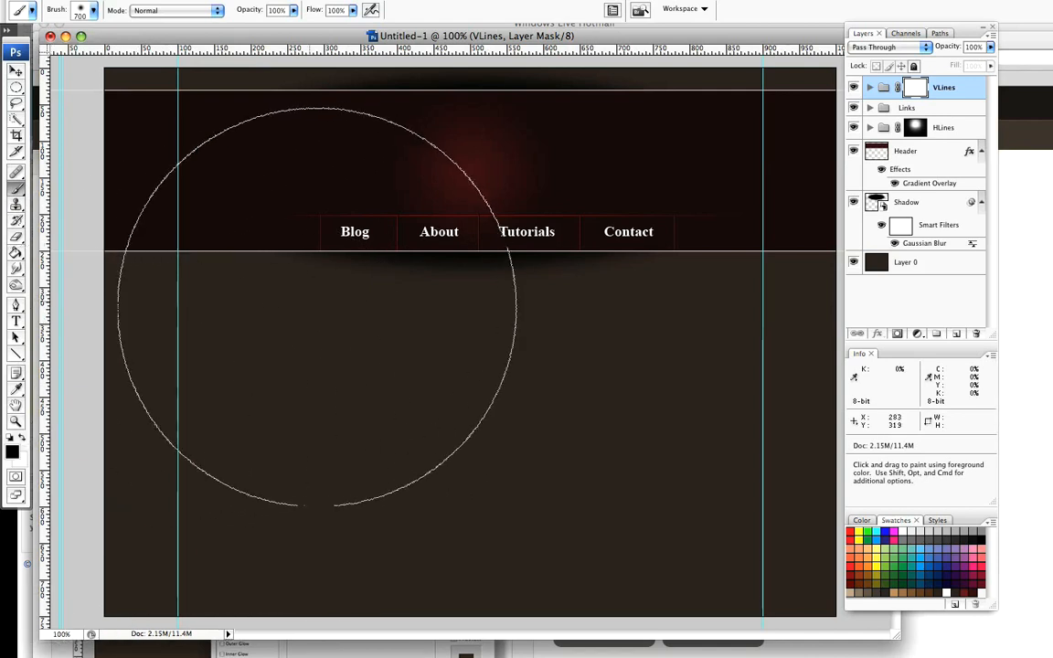
key(bracketleft)
key(bracketleft)
key(bracketleft)
key(bracketleft)
key(bracketleft)
key(bracketleft)
key(bracketleft)
key(bracketleft)
key(bracketleft)
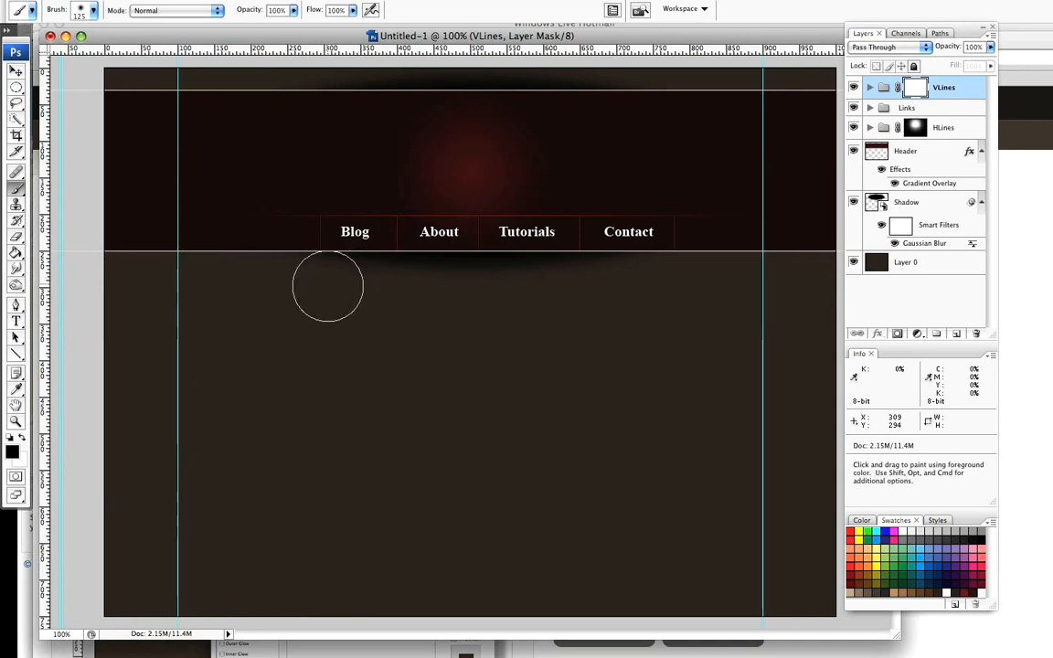
key(bracketleft)
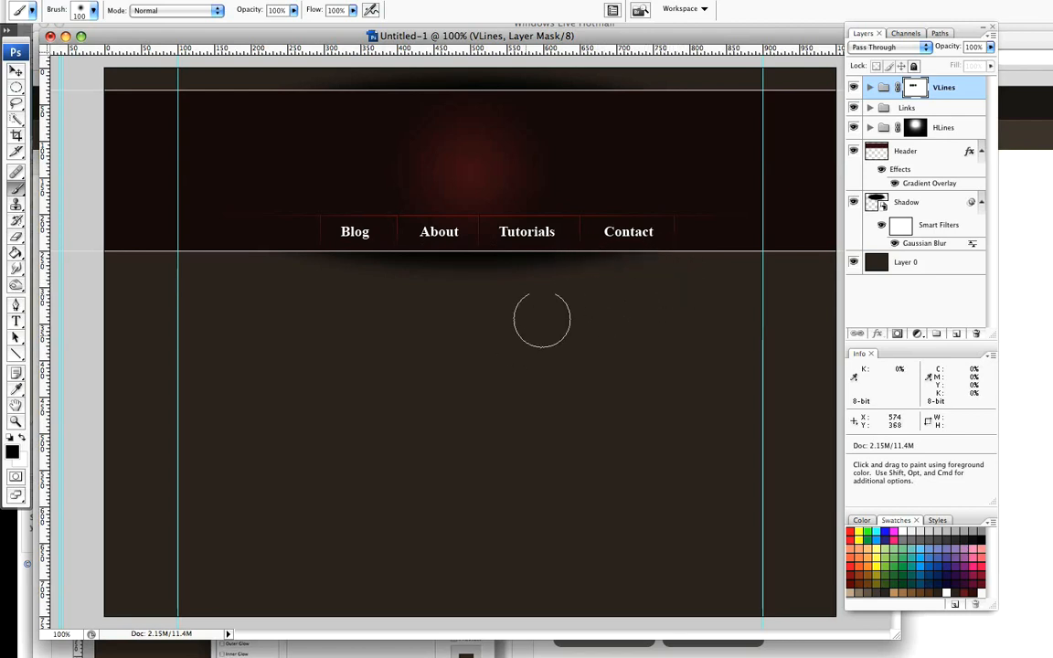
click(480, 272)
click(384, 274)
click(284, 277)
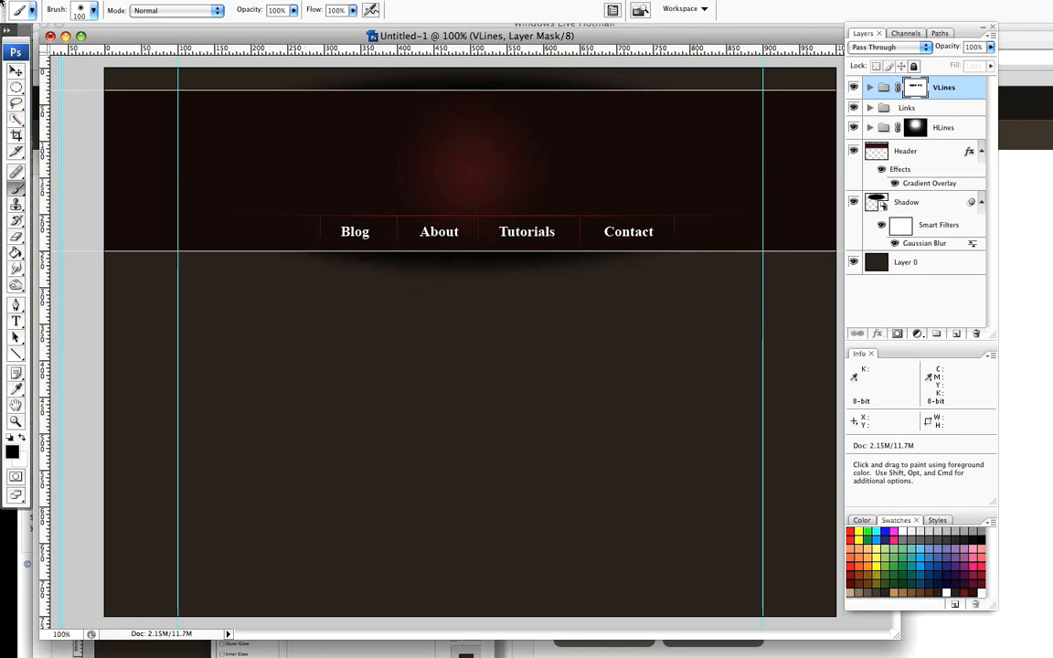
click(14, 75)
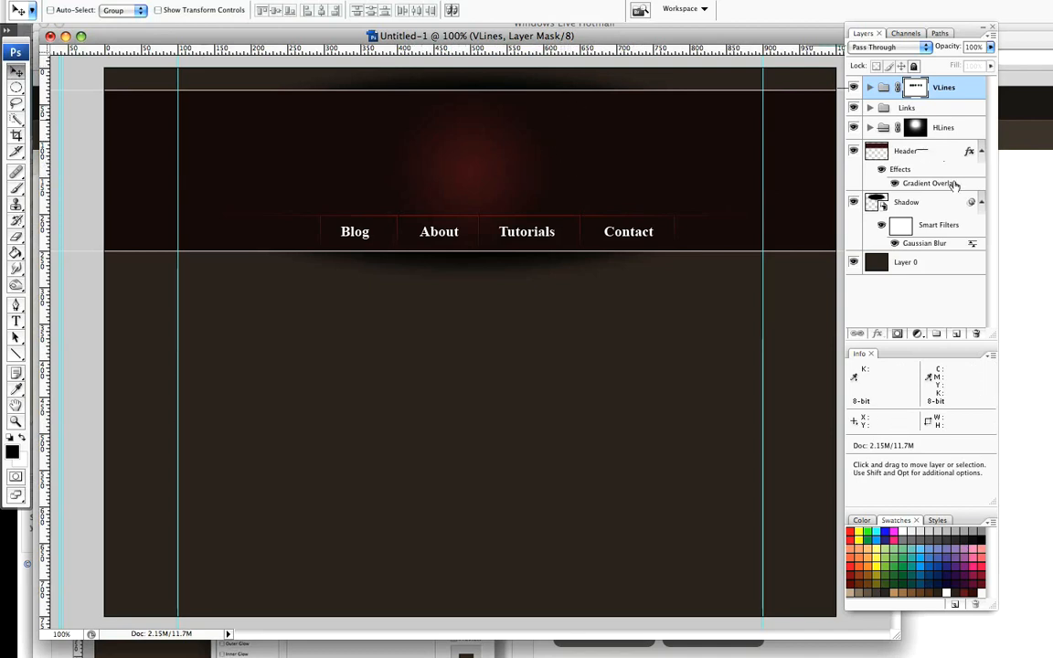
drag(938, 157, 870, 187)
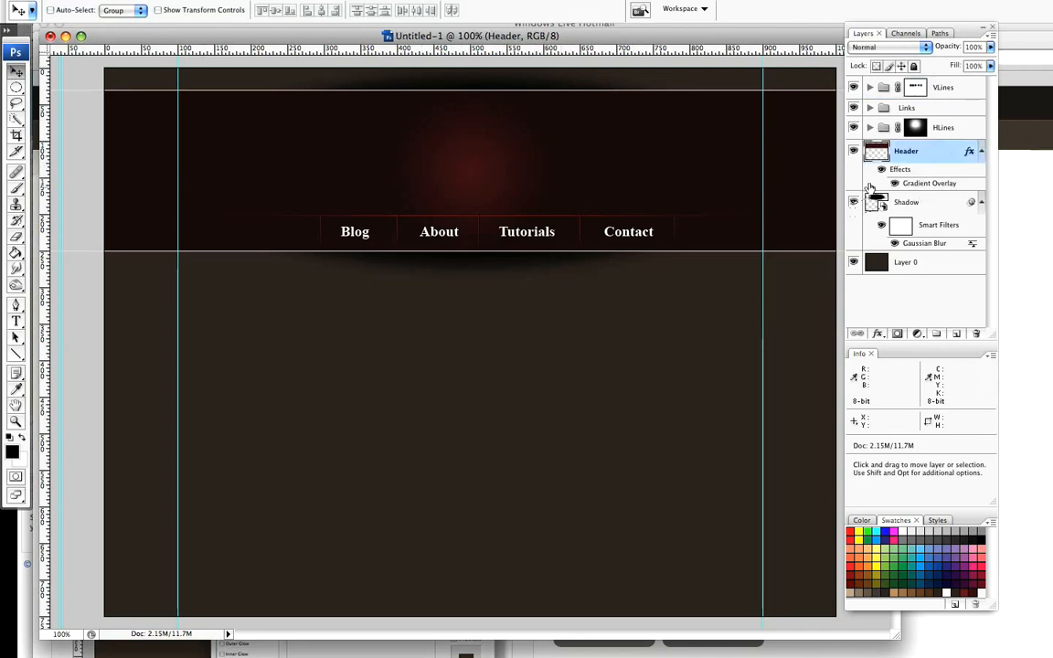
double_click(940, 156)
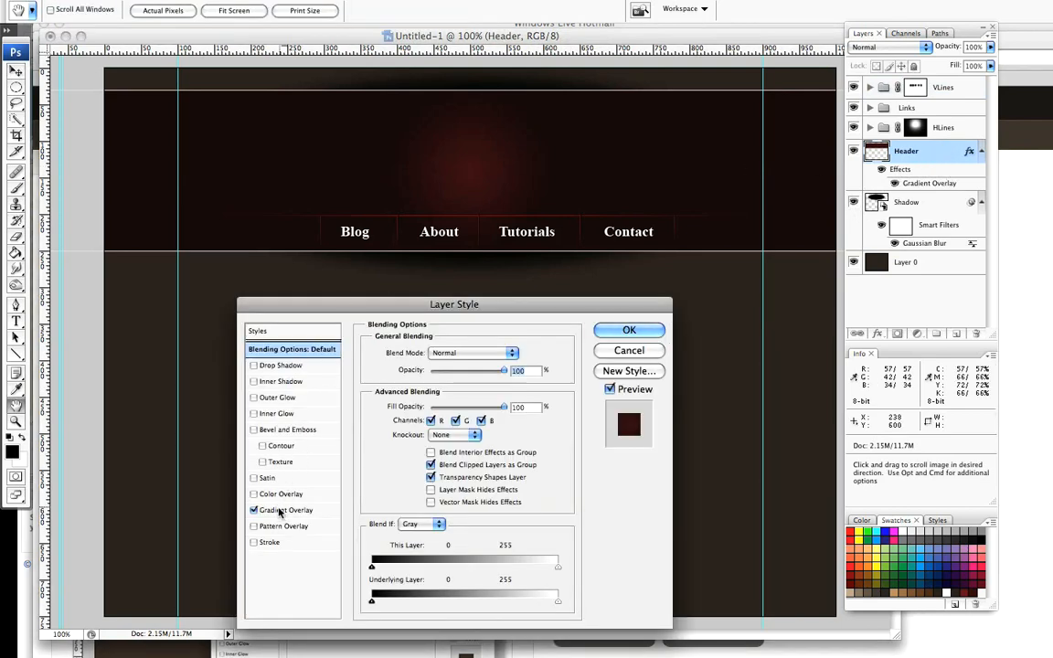
click(610, 350)
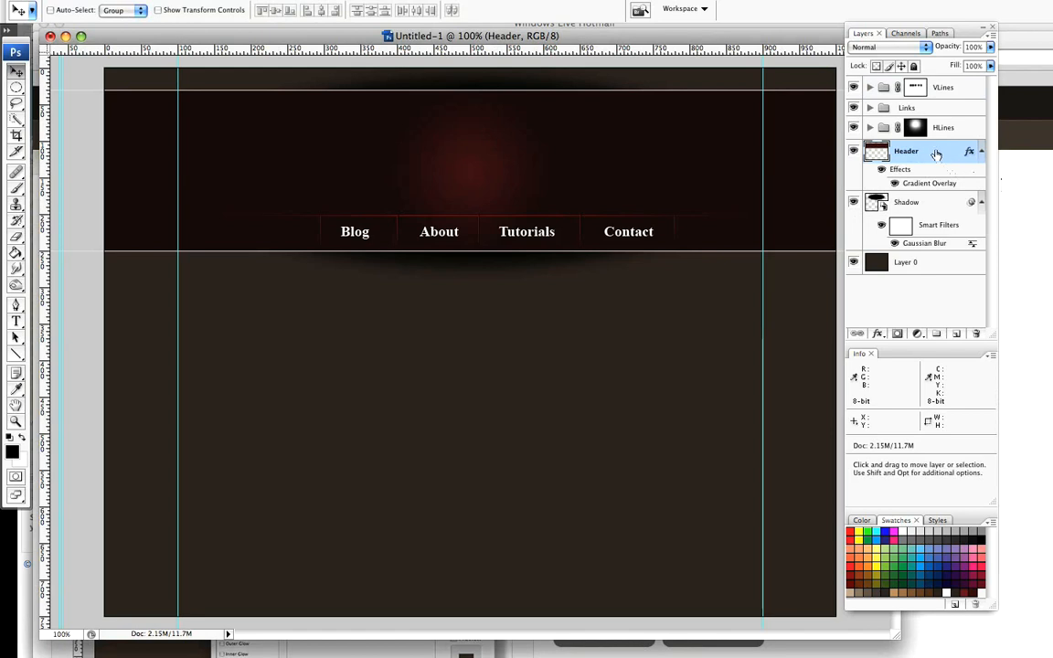
Step: Duplicate the Header layer and turn off the Gradient Overlay in the copy's layer style
drag(955, 333, 955, 335)
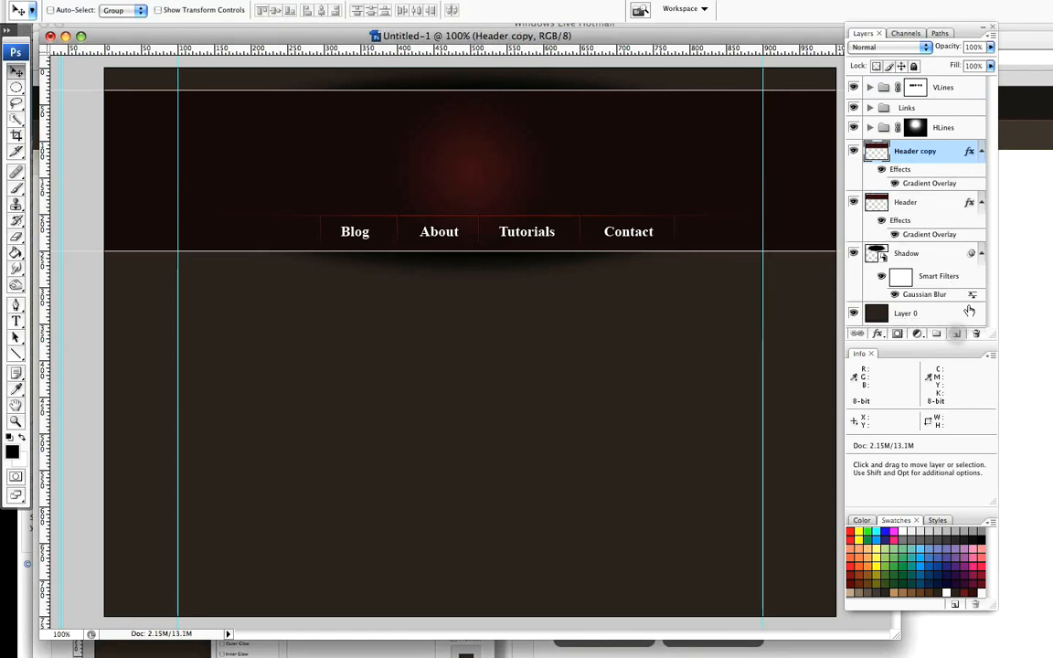
double_click(951, 156)
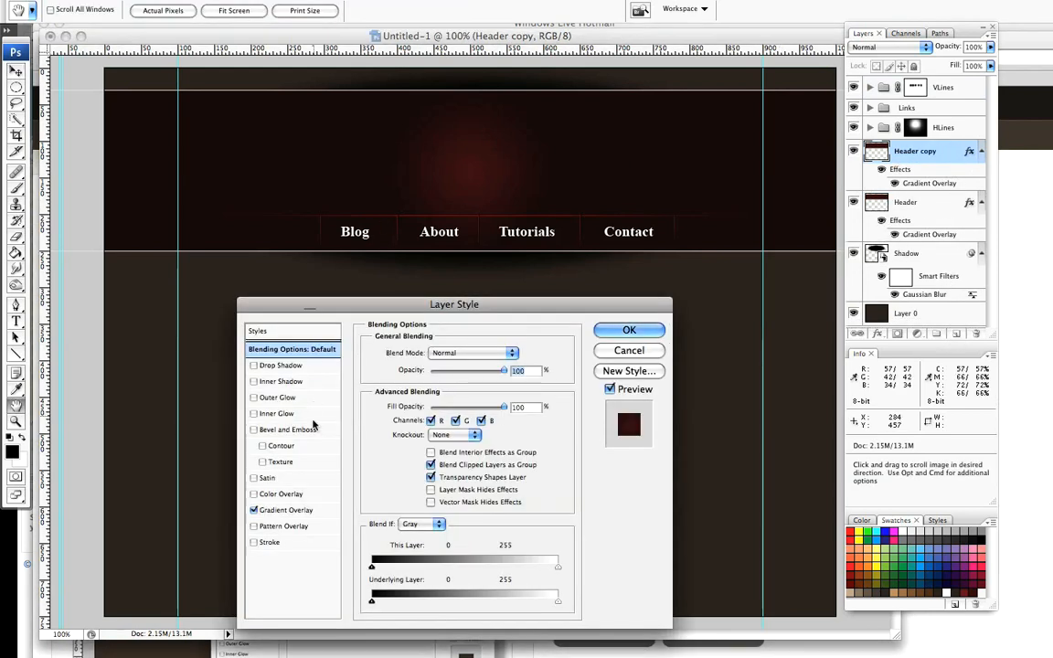
click(254, 511)
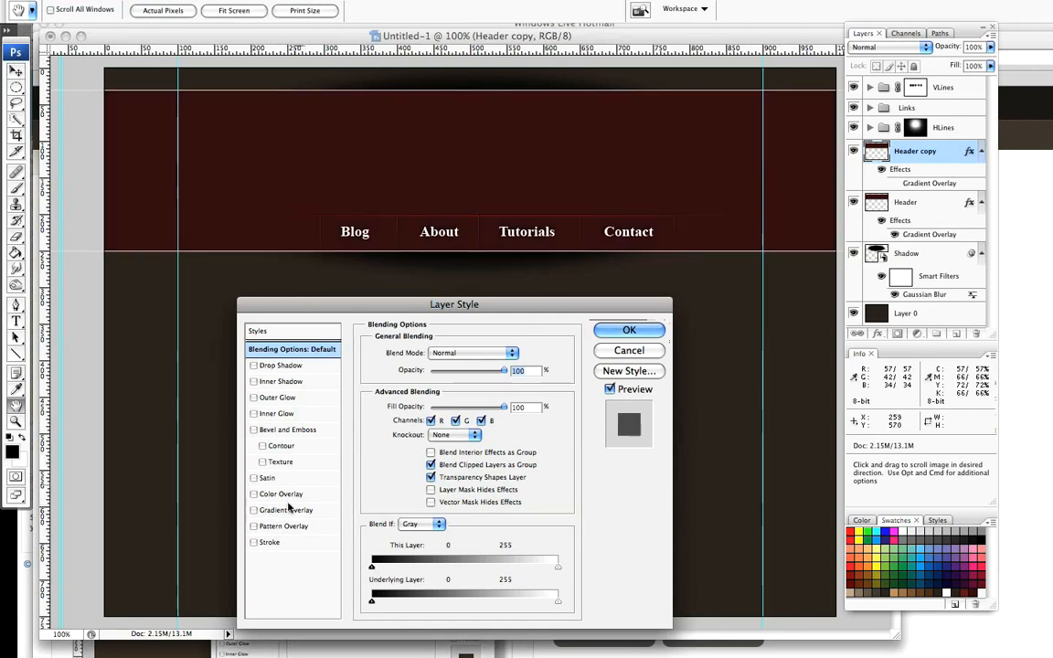
Step: Apply a Pattern Overlay with the beige floral pattern in Overlay blend mode to the header copy and set the layer's opacity to 50%
click(256, 526)
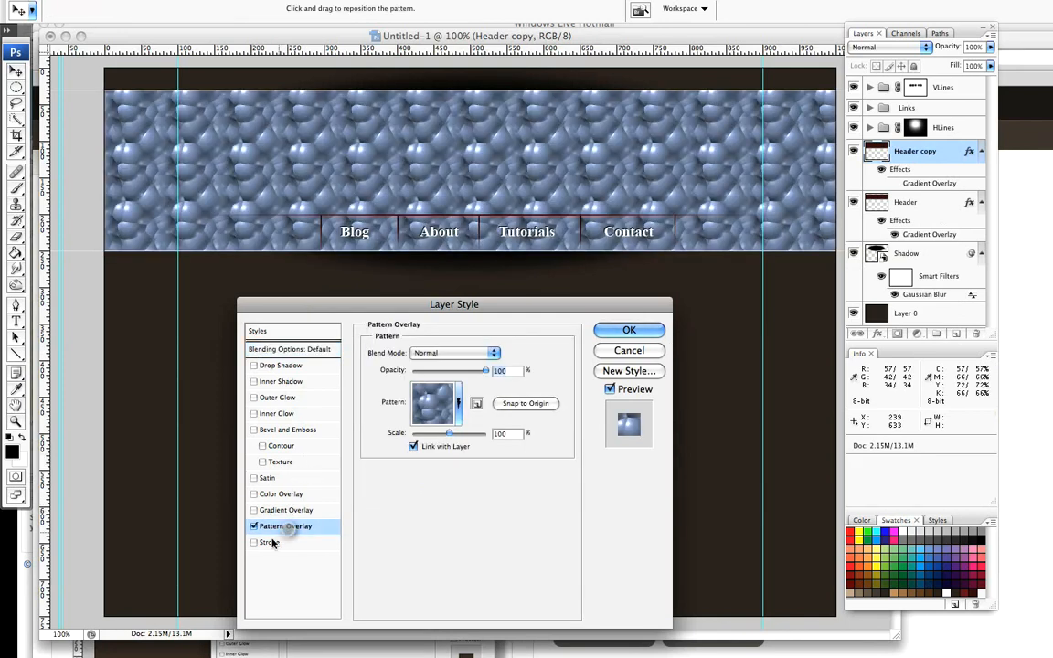
click(458, 402)
click(364, 493)
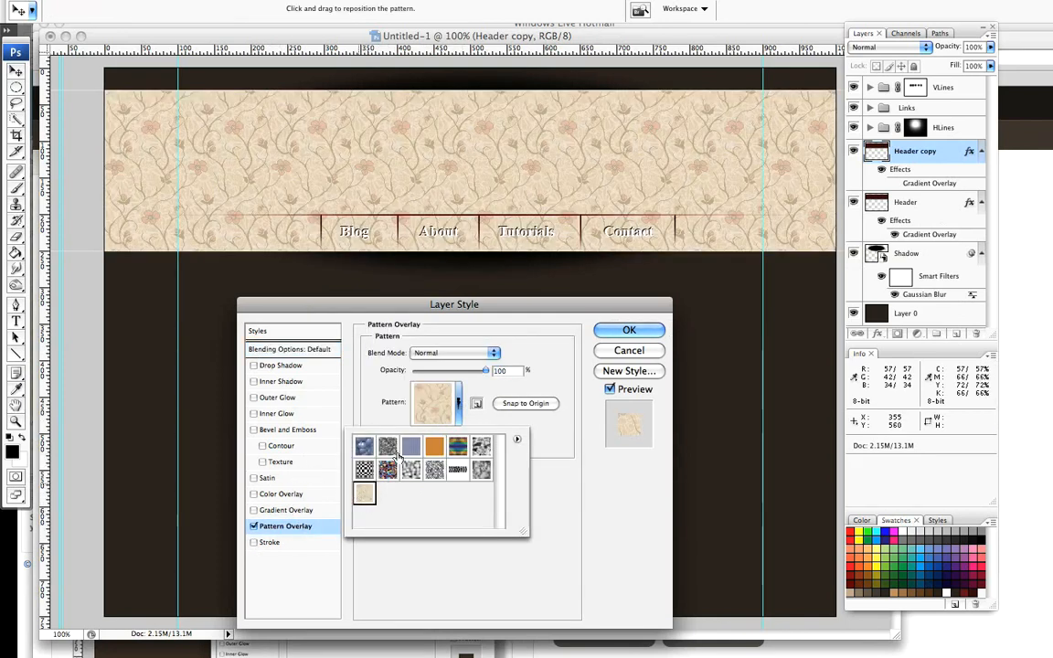
click(559, 456)
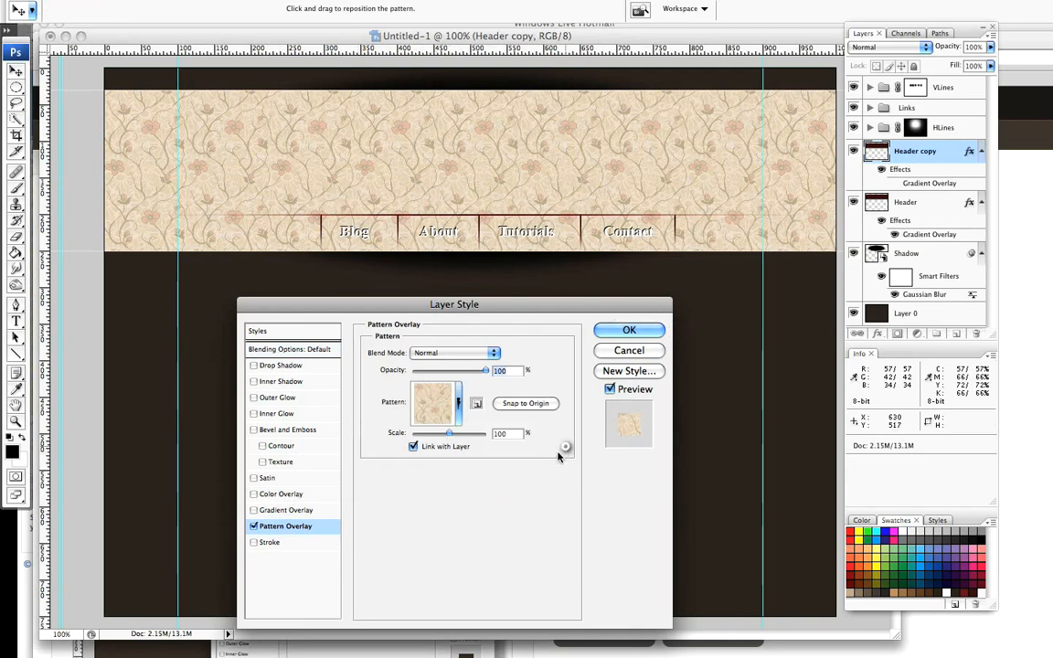
click(484, 352)
click(440, 426)
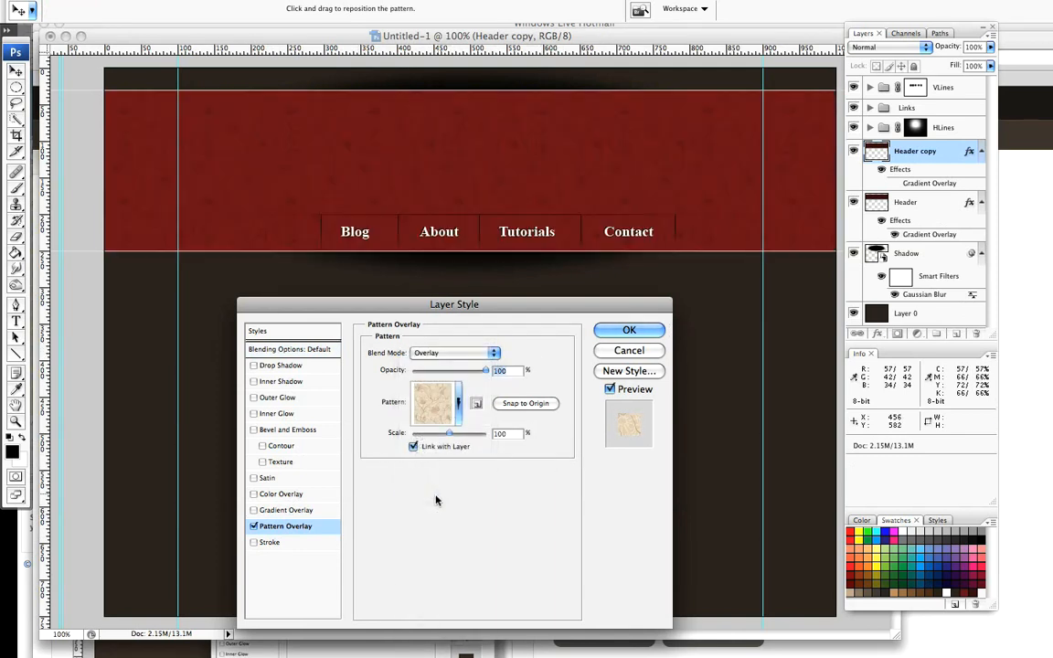
click(623, 329)
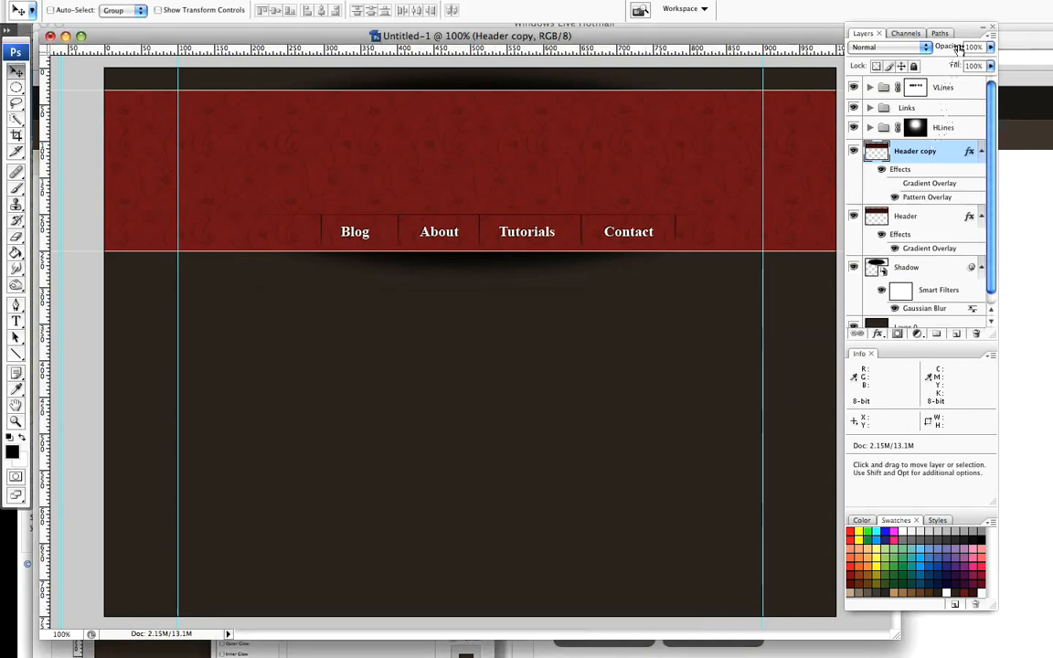
drag(939, 51, 901, 52)
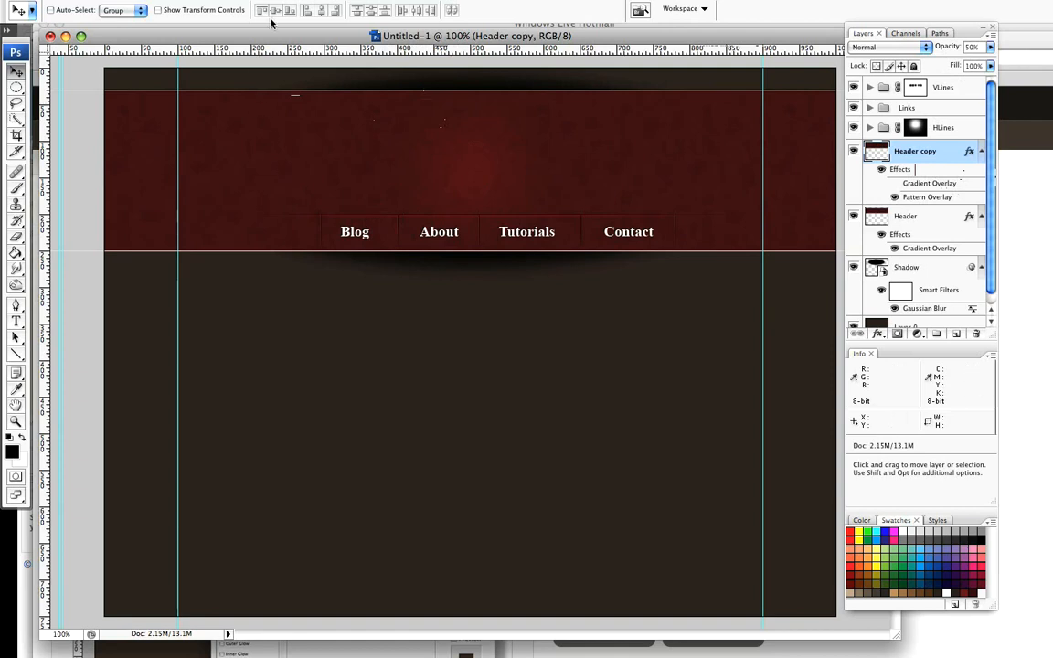
Step: Add a Hide All layer mask to the header copy and choose the Brush tool with white as the foreground colour
click(226, 2)
mouse_move(261, 172)
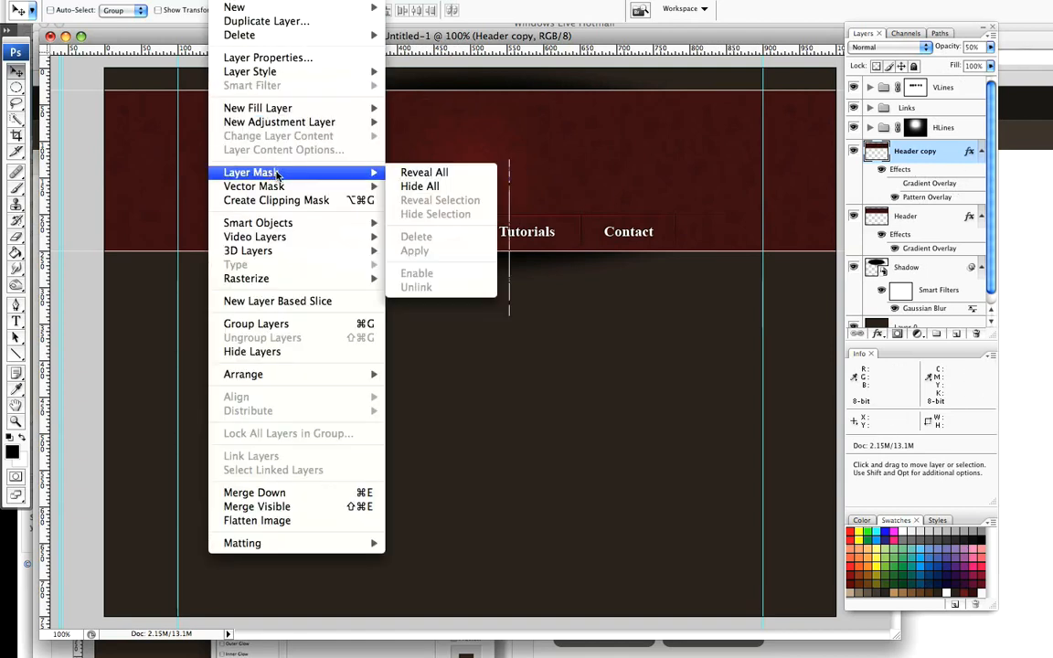
click(463, 189)
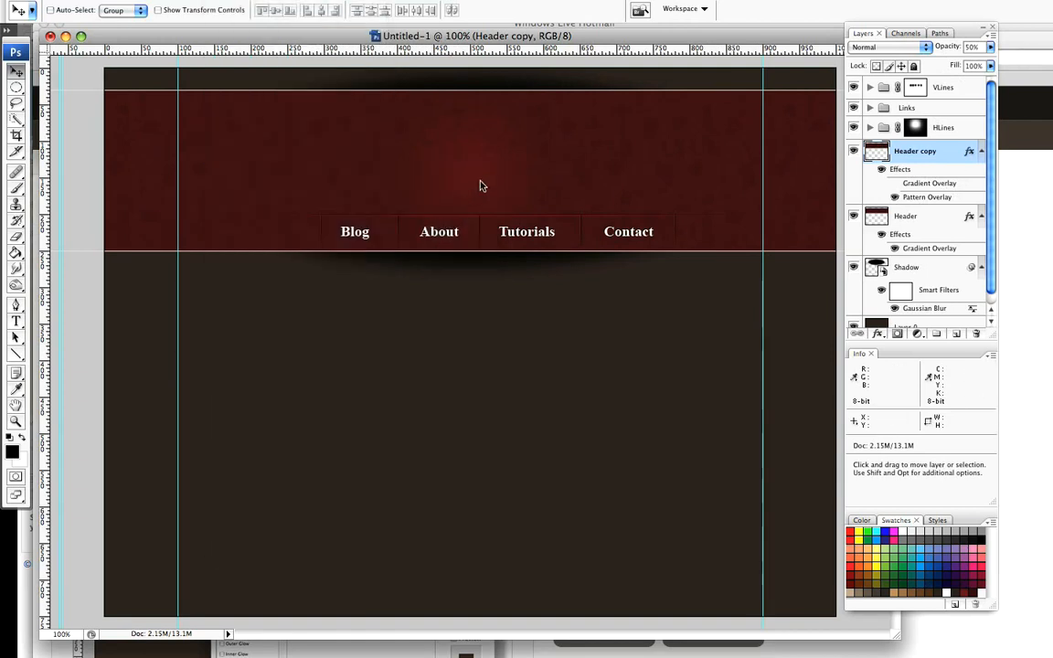
click(15, 187)
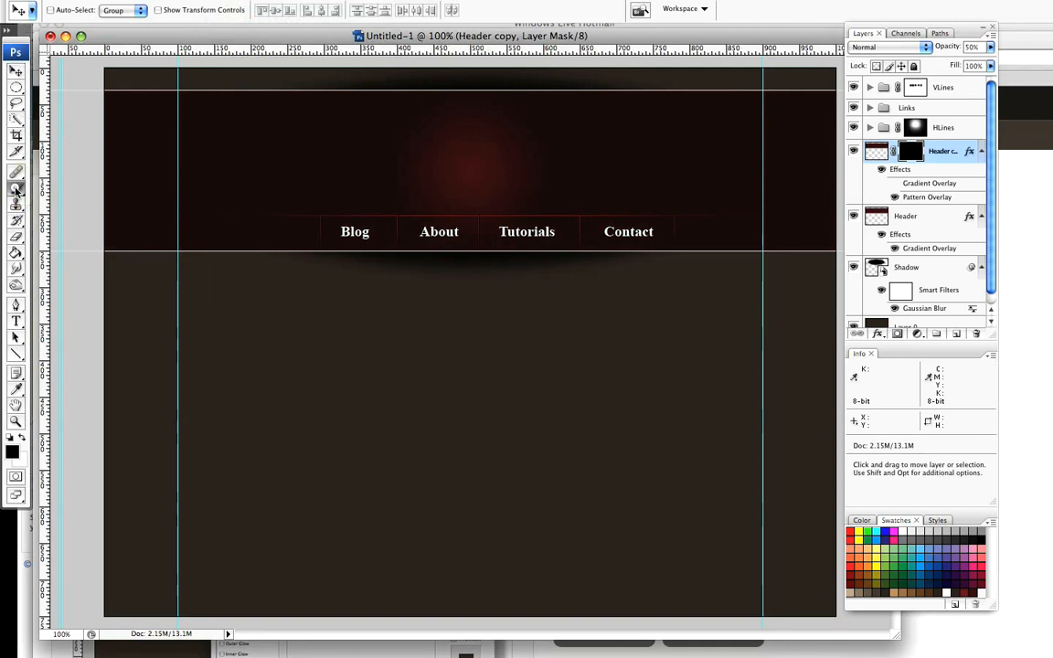
click(22, 436)
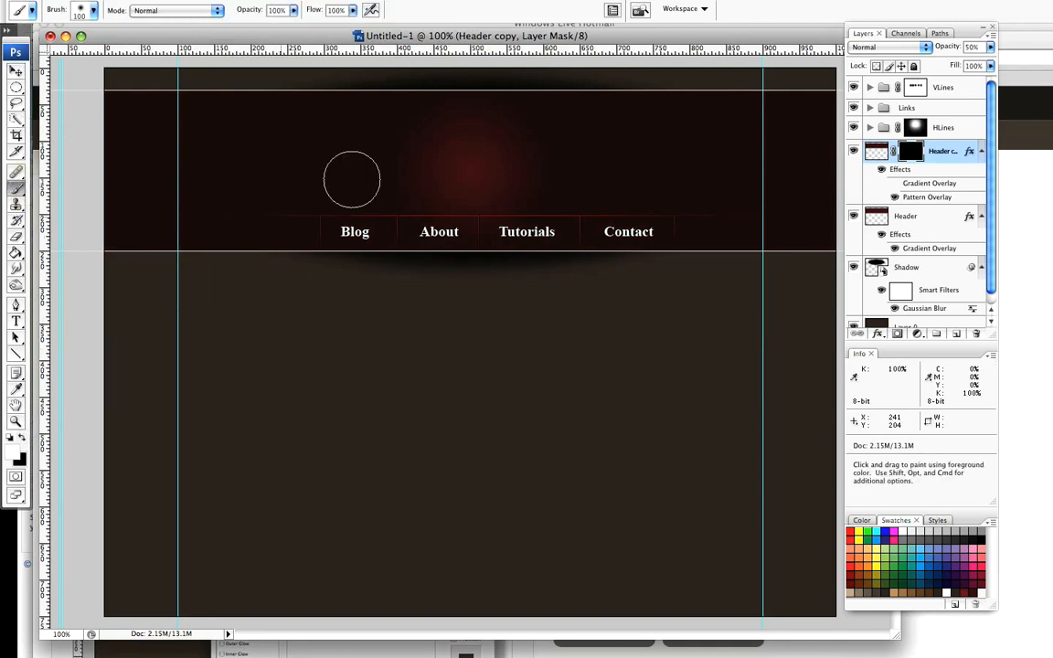
Step: Try revealing the pattern around the header's central glow with white strokes on the copy's mask, and undo the strokes
key(bracketright)
key(bracketright)
key(bracketright)
key(bracketright)
key(bracketright)
key(bracketright)
key(bracketright)
key(bracketright)
key(bracketright)
key(bracketright)
key(bracketright)
key(bracketright)
key(bracketright)
key(bracketright)
key(bracketright)
key(bracketright)
key(bracketright)
key(bracketright)
key(bracketright)
key(bracketright)
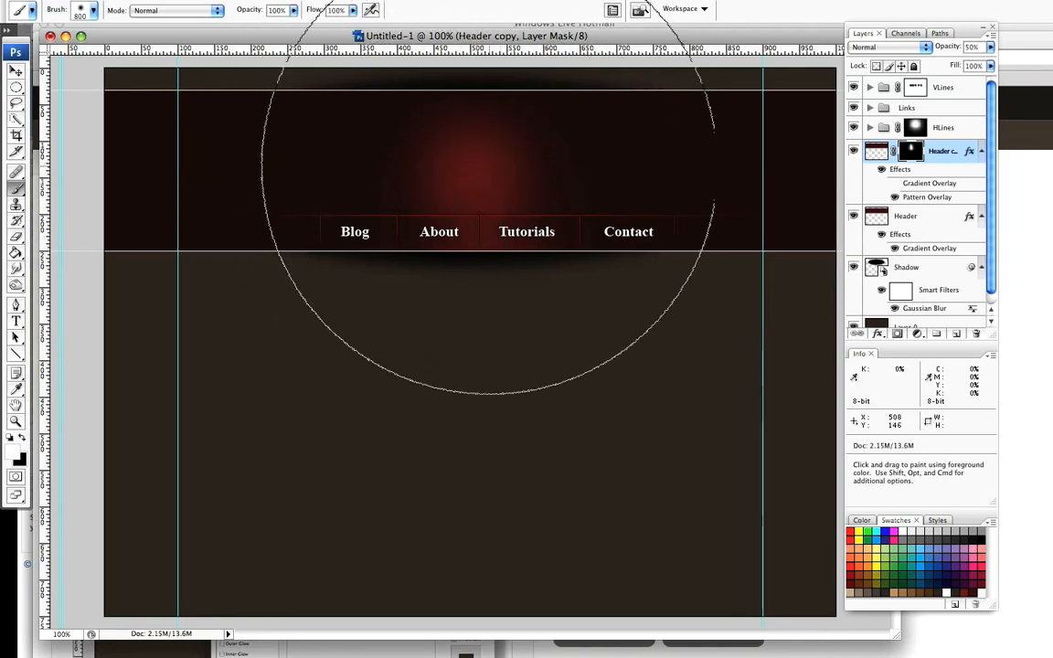
key(bracketleft)
key(bracketleft)
key(bracketleft)
key(bracketleft)
key(bracketleft)
key(bracketleft)
key(bracketleft)
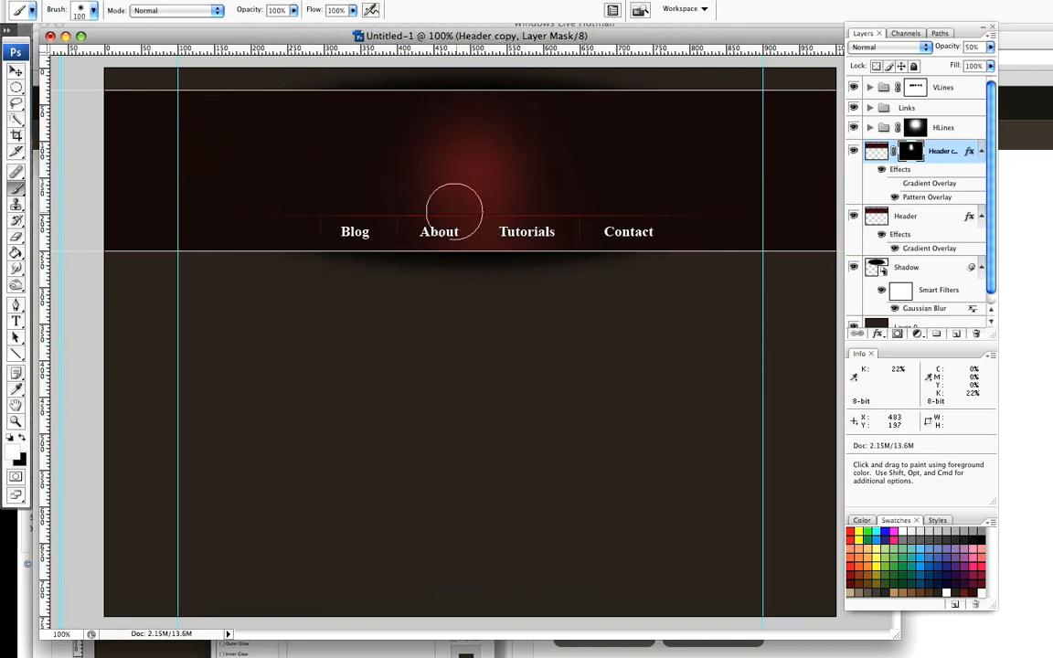
key(super+alt+z)
key(super+alt+z)
key(super+alt+z)
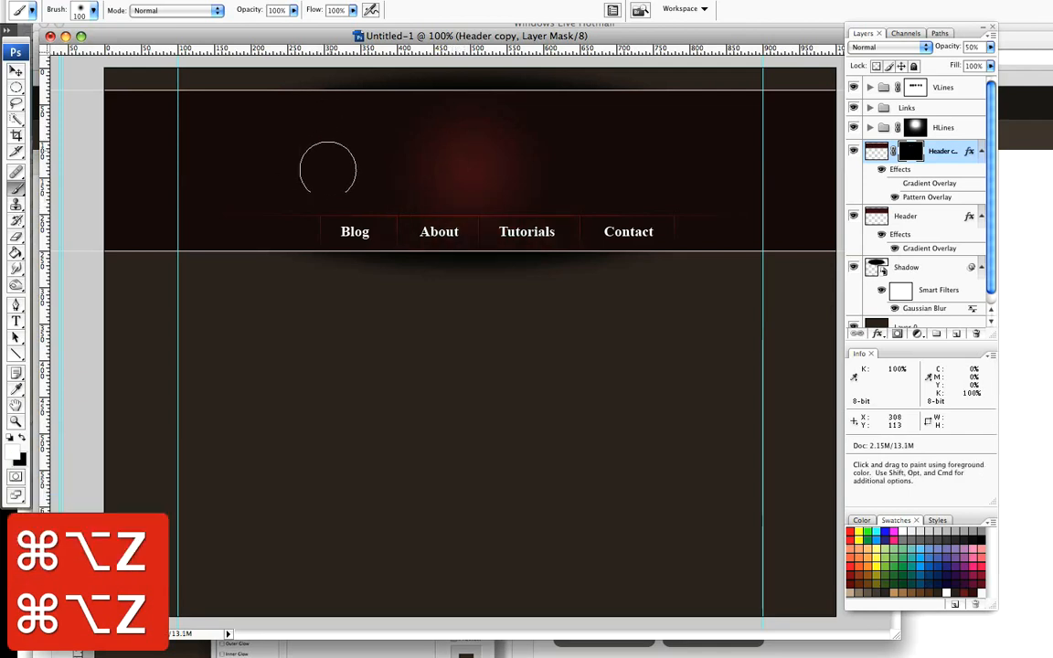
Step: Try a white dab over the central glow on the header copy's mask with a 1100 px brush, and undo it
key(bracketright)
key(bracketright)
key(bracketright)
key(bracketright)
key(bracketright)
key(bracketright)
key(bracketright)
key(bracketright)
key(bracketright)
key(bracketright)
key(bracketright)
key(bracketright)
key(bracketright)
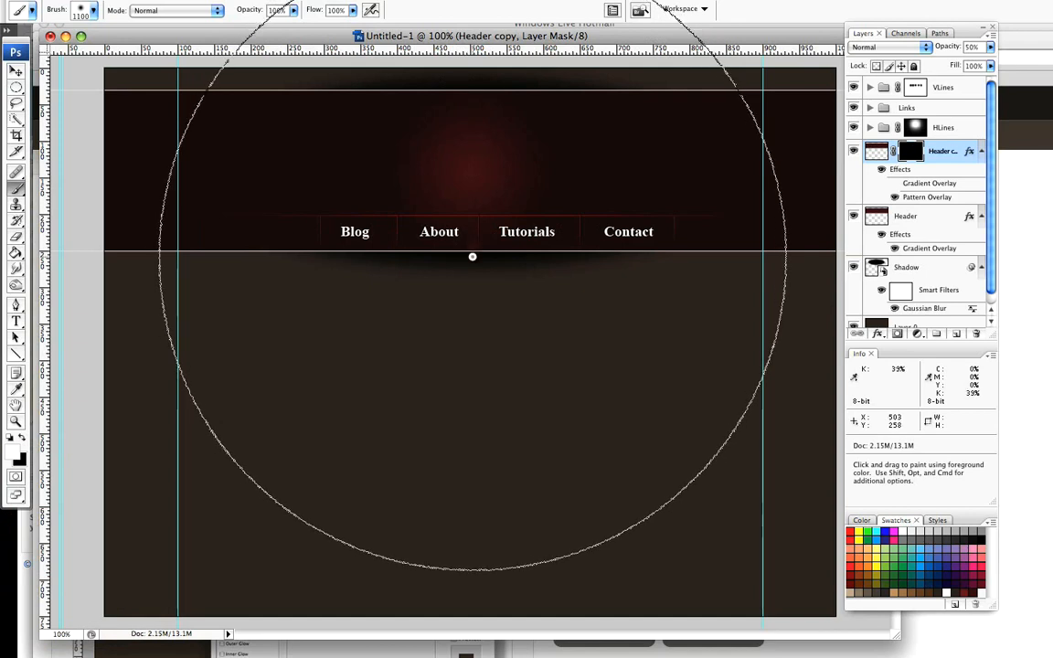
click(477, 176)
key(super+z)
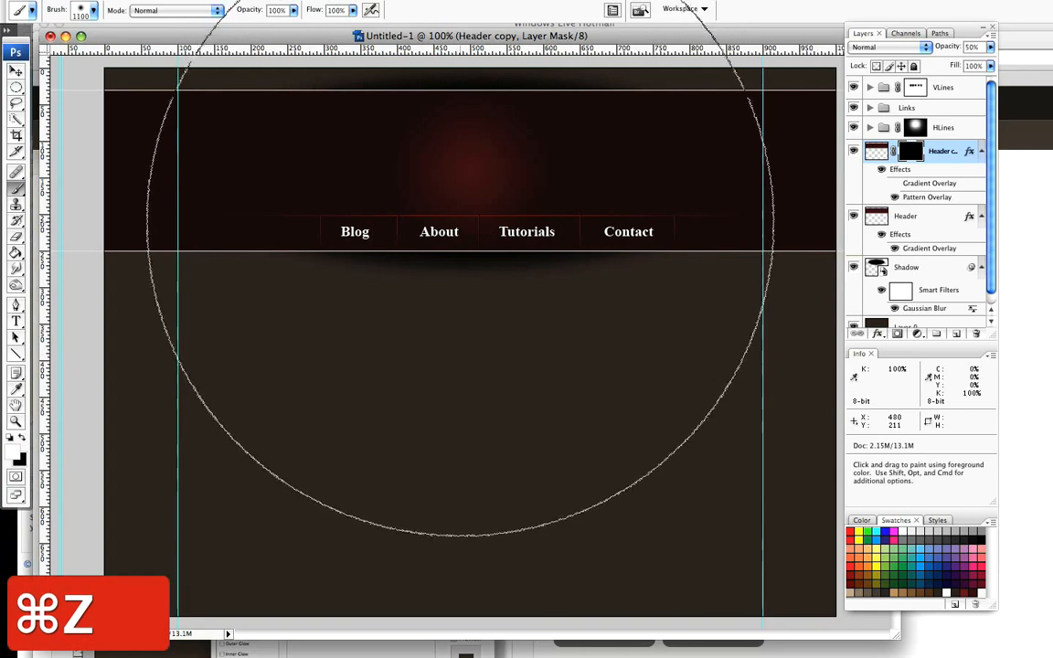
Step: Reveal the floral pattern around the header's central glow with white 700 px brush dabs on the copy's mask, undoing the stray strokes
key(bracketleft)
key(bracketleft)
key(bracketleft)
key(bracketleft)
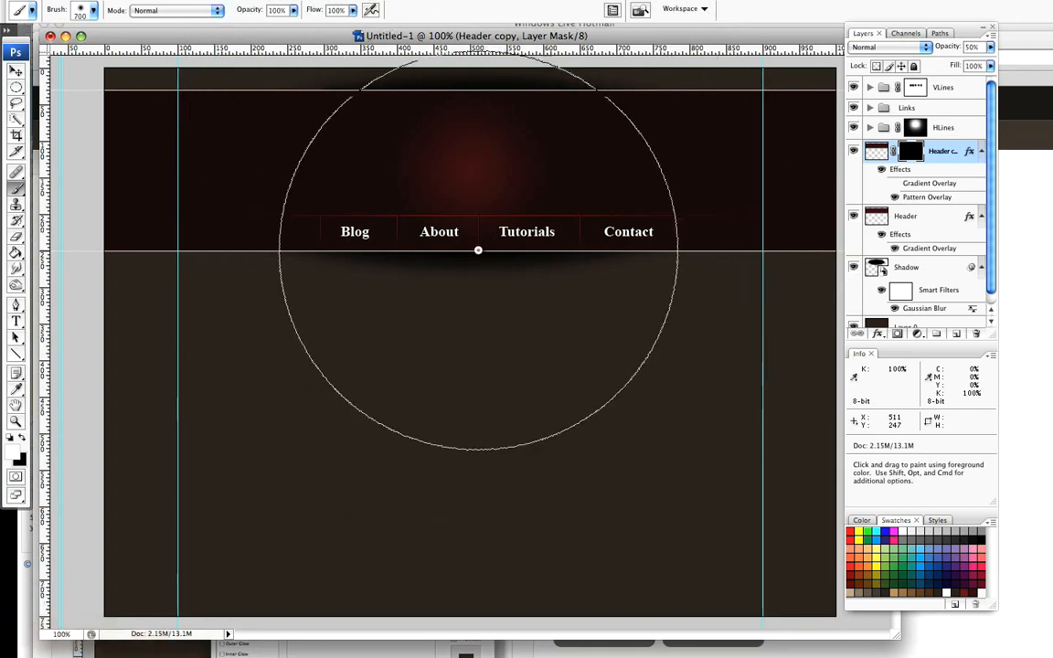
click(486, 172)
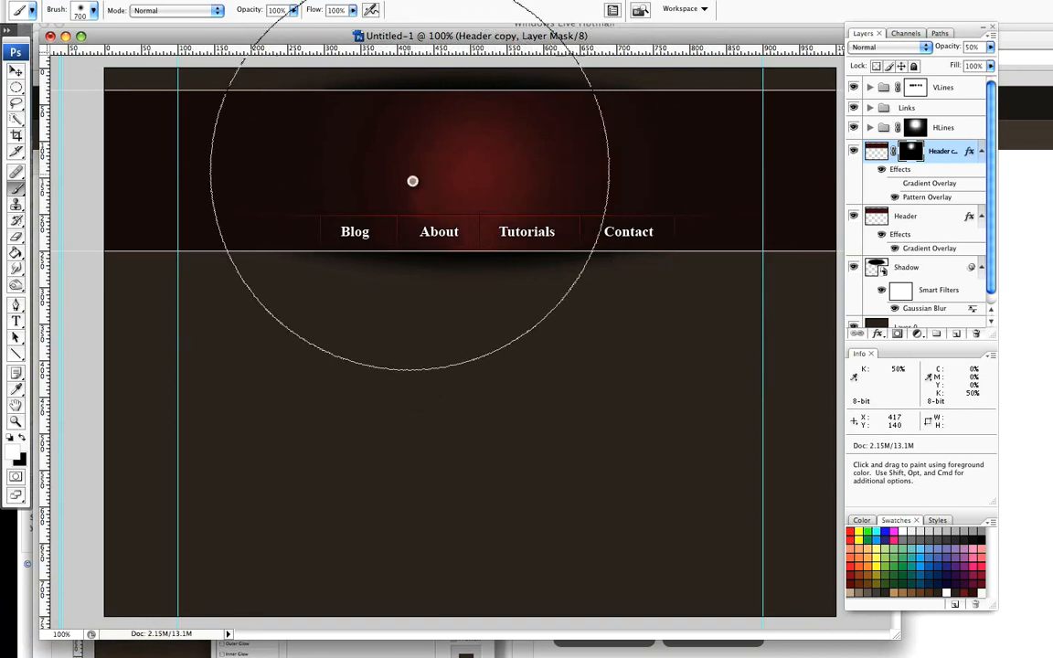
key(super+z)
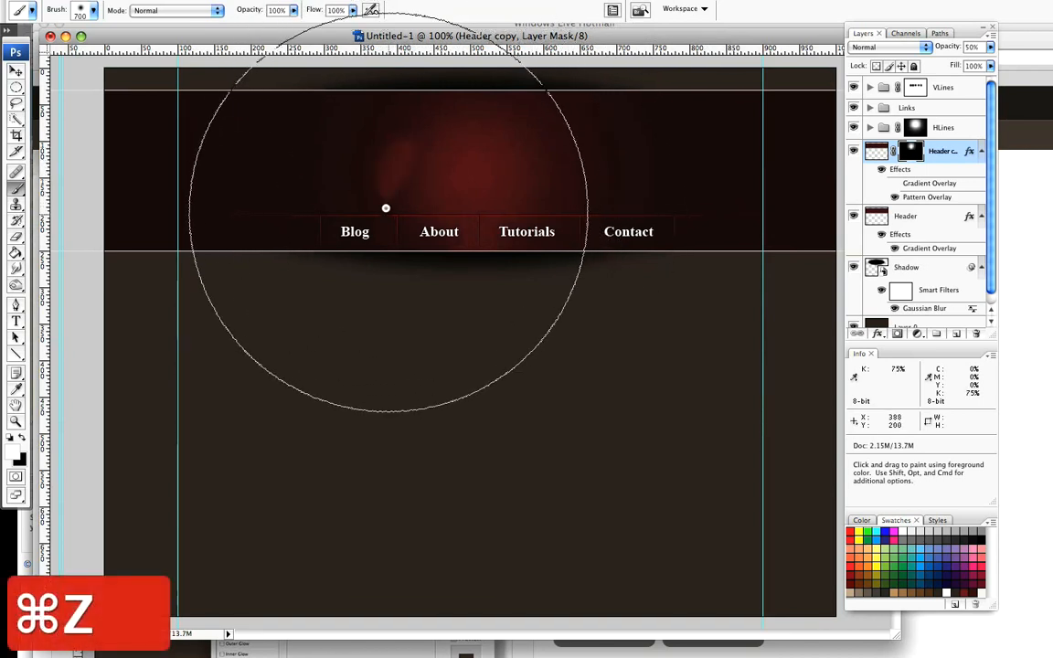
key(super+z)
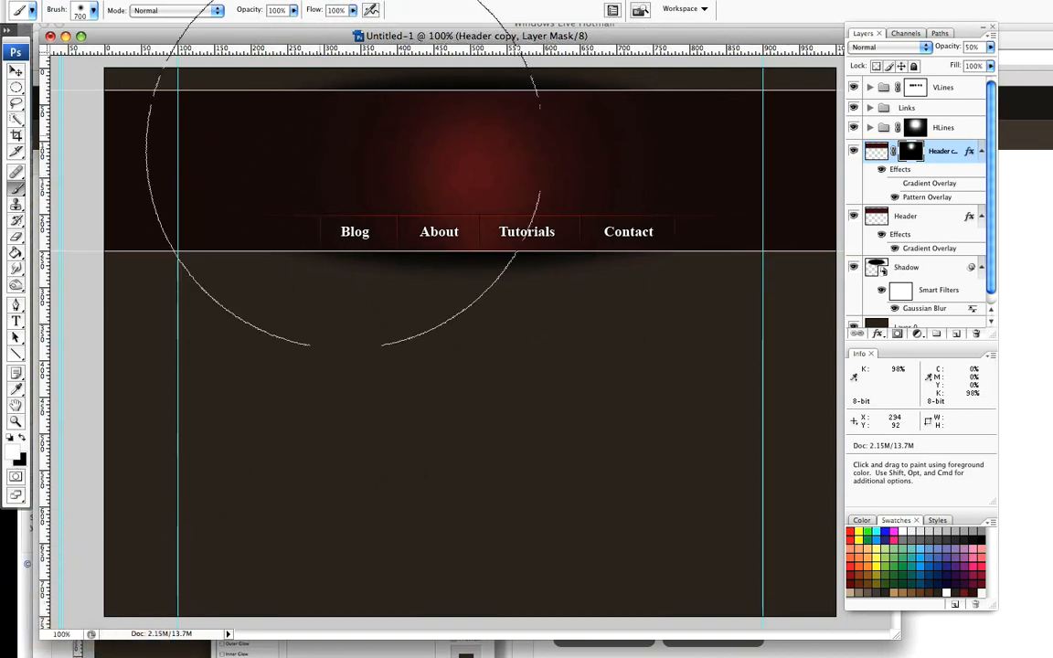
click(16, 72)
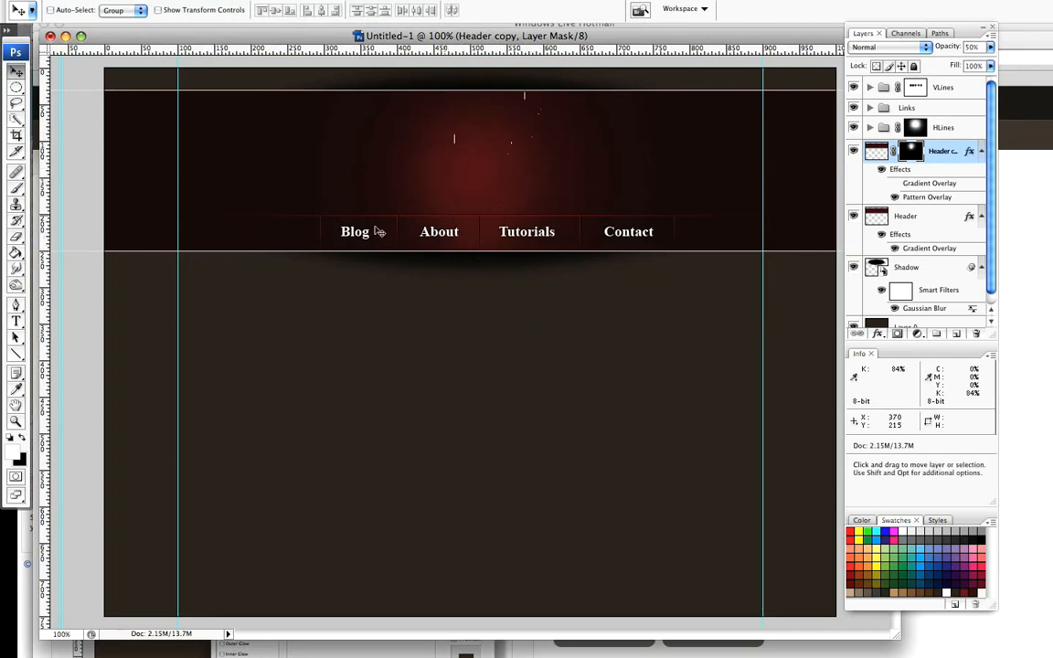
Step: Create a new empty layer above the VLines group
drag(650, 158, 740, 200)
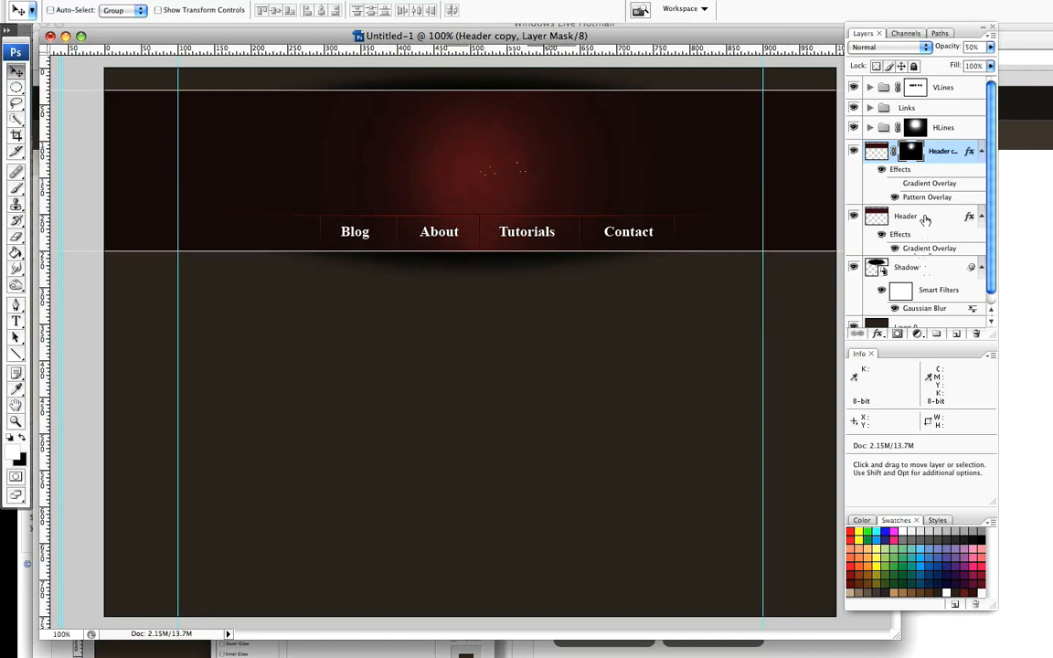
click(972, 92)
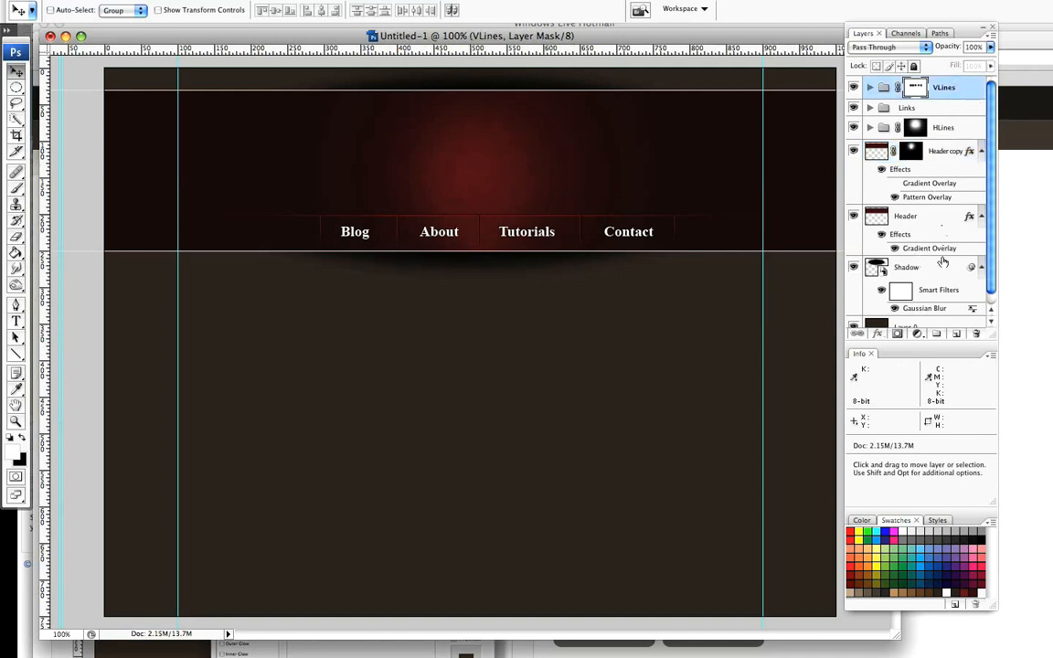
click(955, 335)
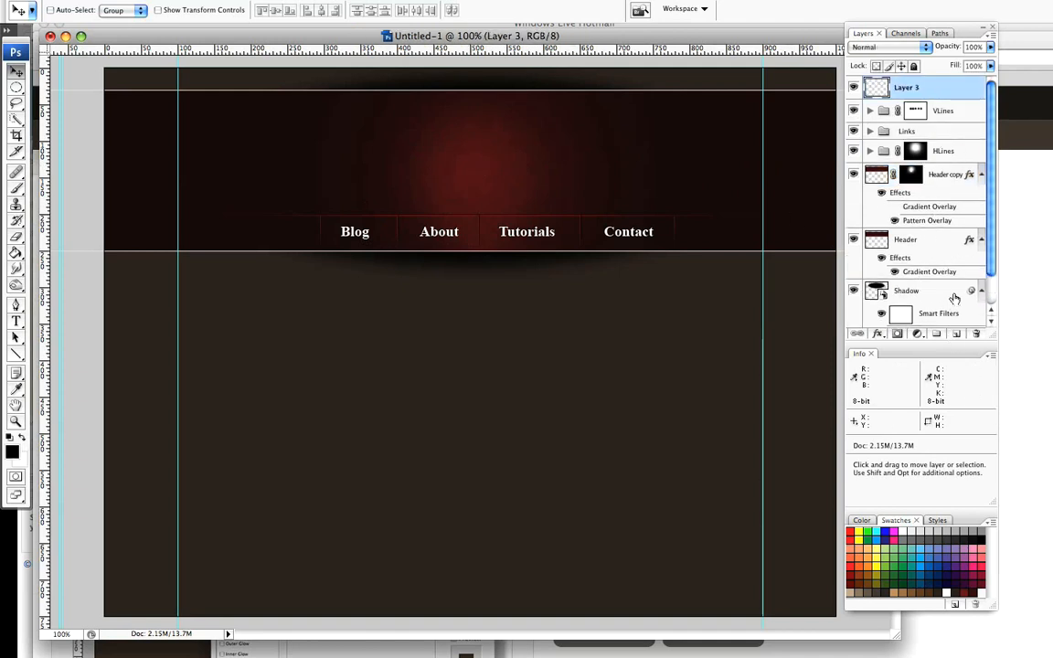
Step: Delete the empty layer and add the bold Times New Roman title text "PSD" at 75 pt above the menu
drag(933, 90, 977, 335)
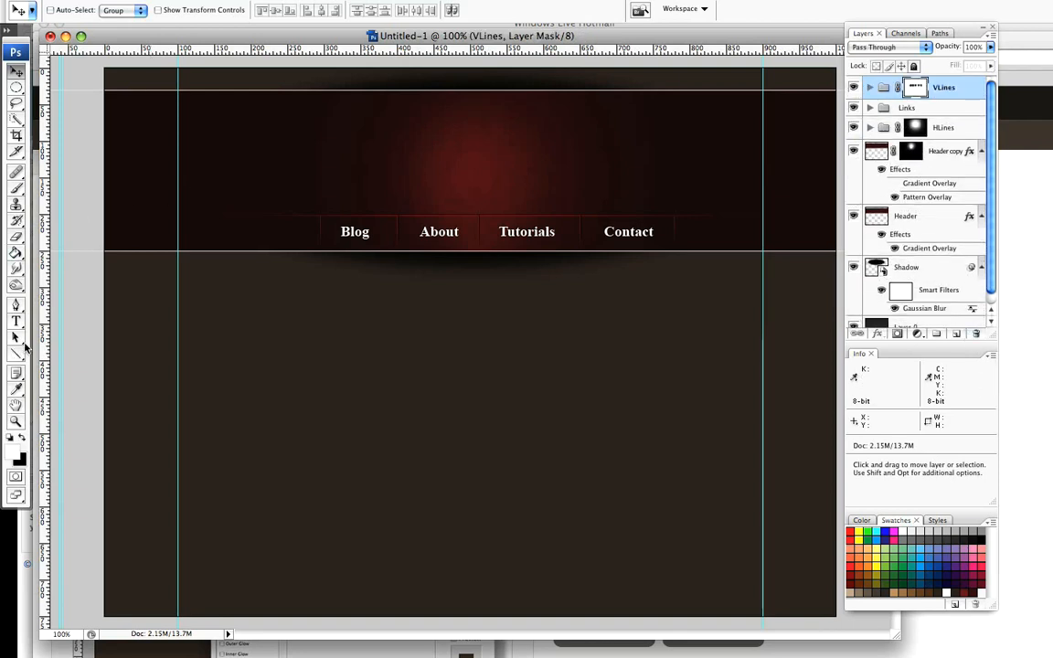
click(16, 320)
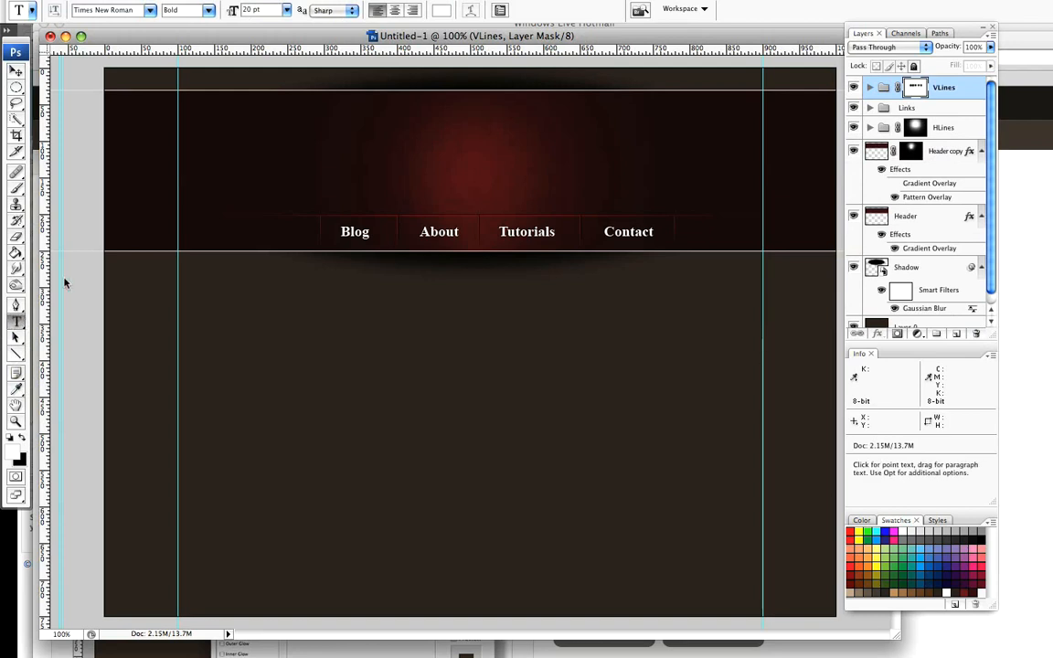
click(360, 168)
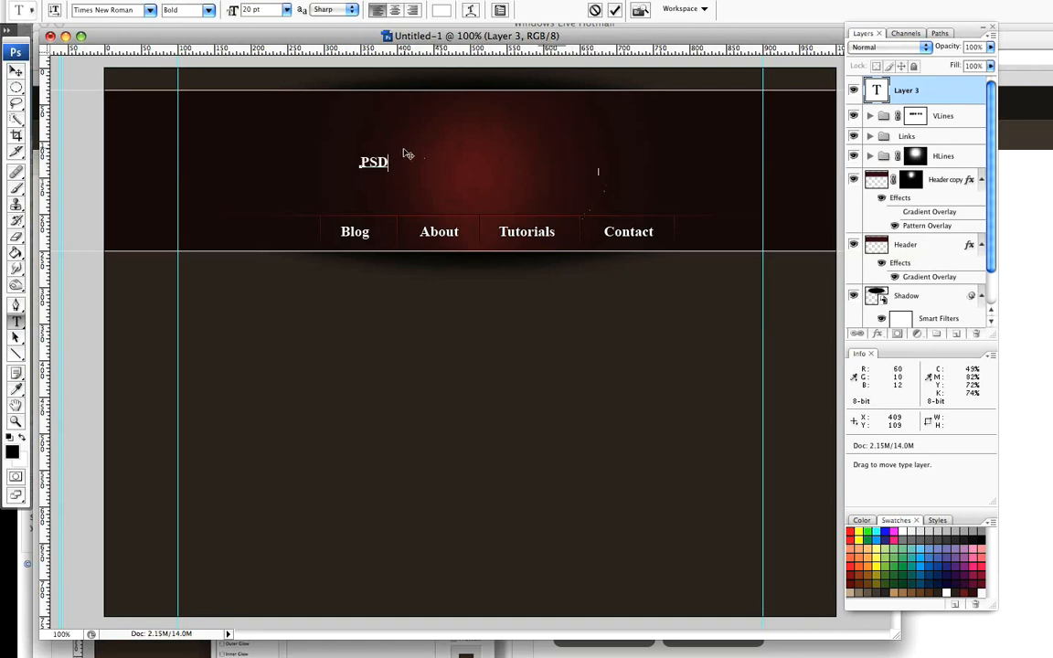
key(shift+Left)
key(shift+Left)
key(shift+Left)
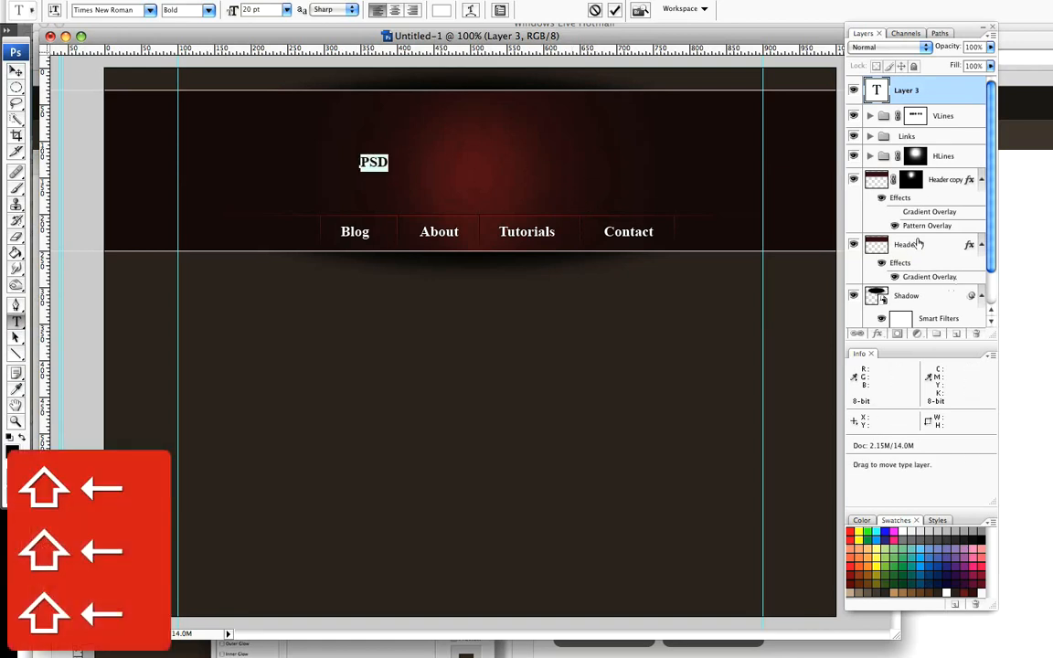
drag(231, 11, 272, 9)
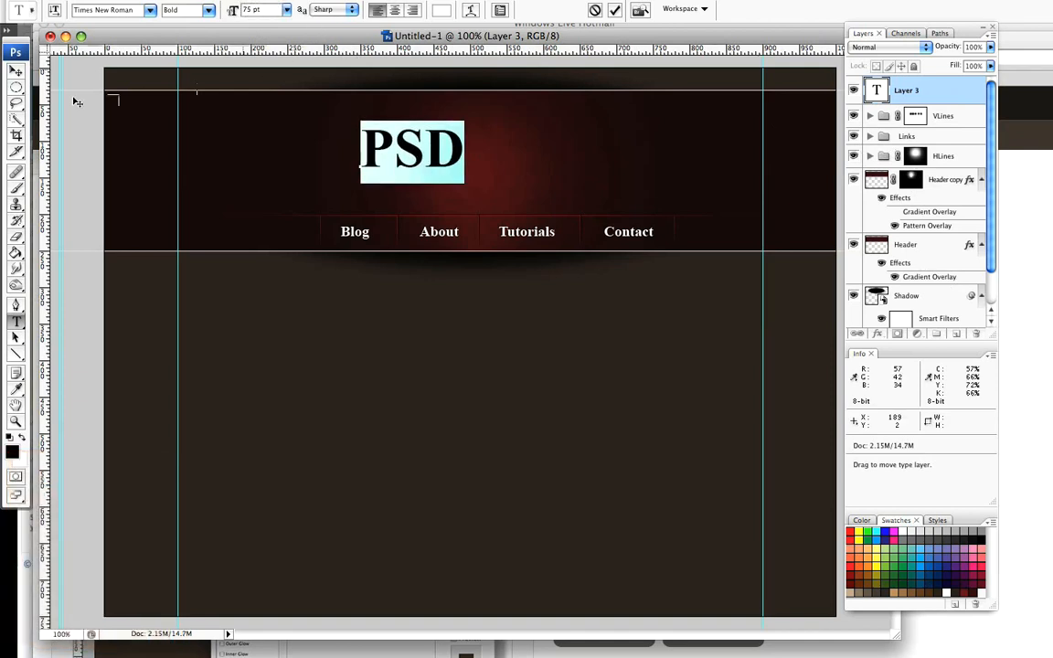
click(13, 73)
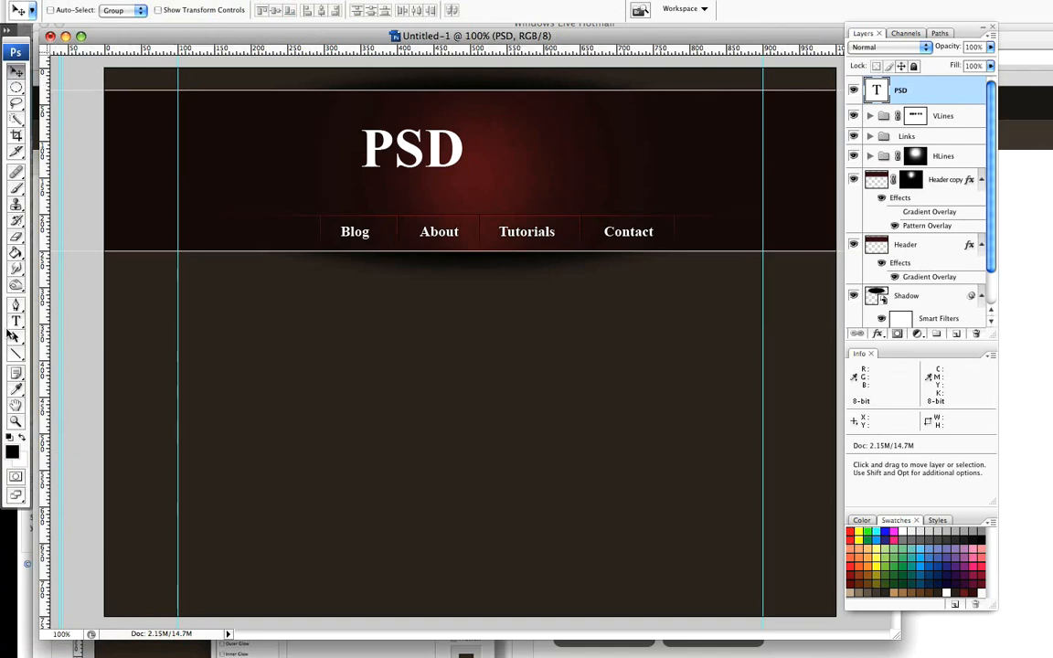
Step: Add a separate text layer reading "TUTS" beside PSD, set in Regular style at 49 pt
click(15, 320)
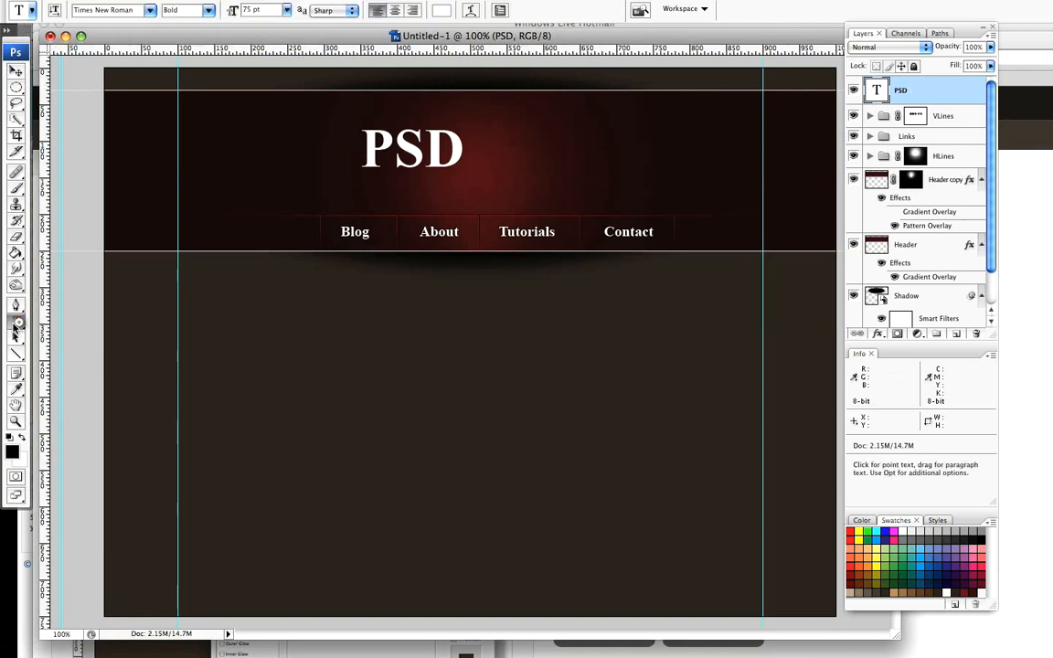
click(475, 158)
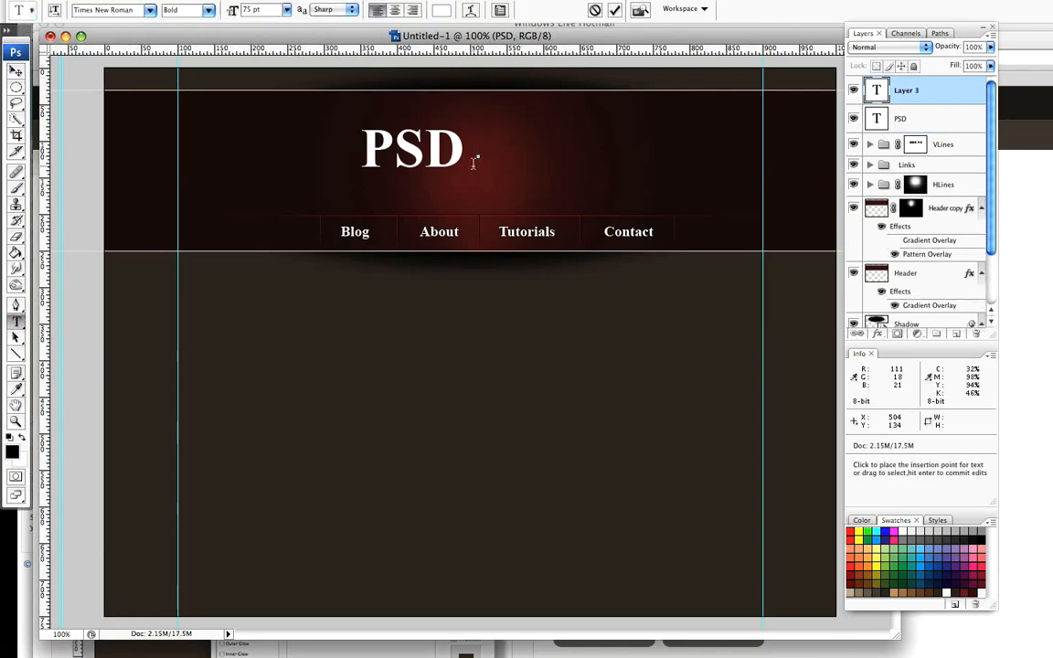
text(TUTS)
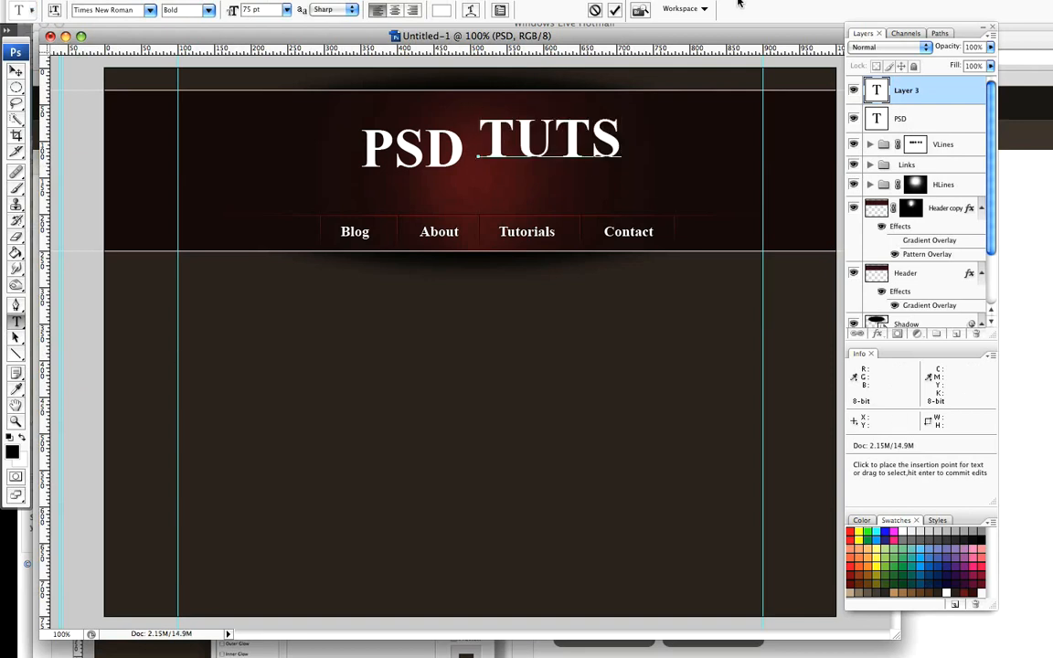
drag(485, 139, 630, 137)
click(208, 10)
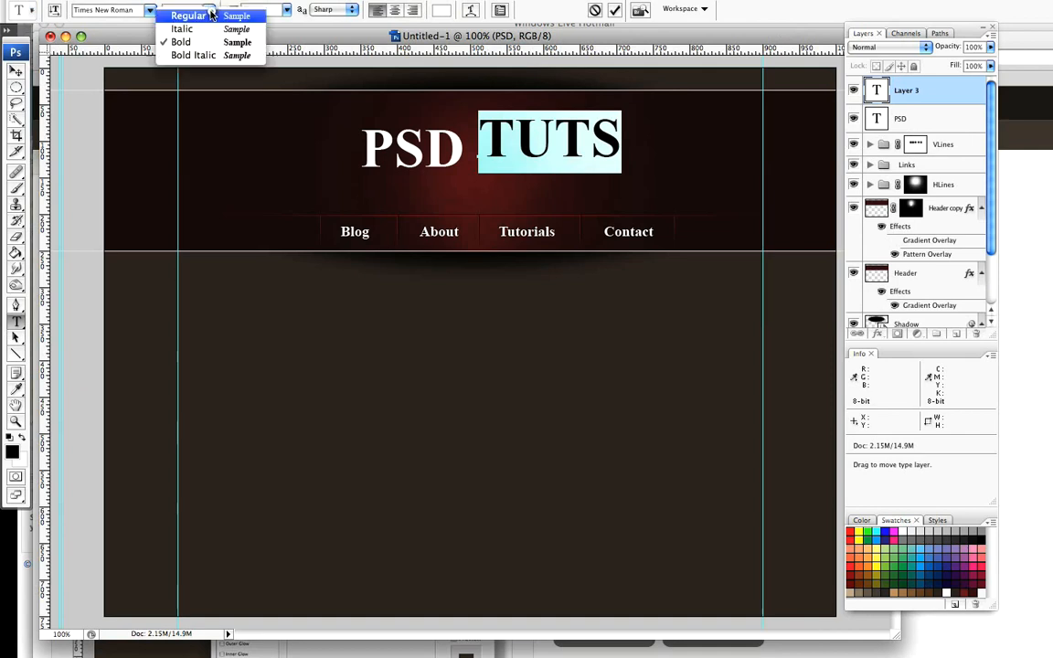
click(196, 16)
drag(231, 13, 212, 20)
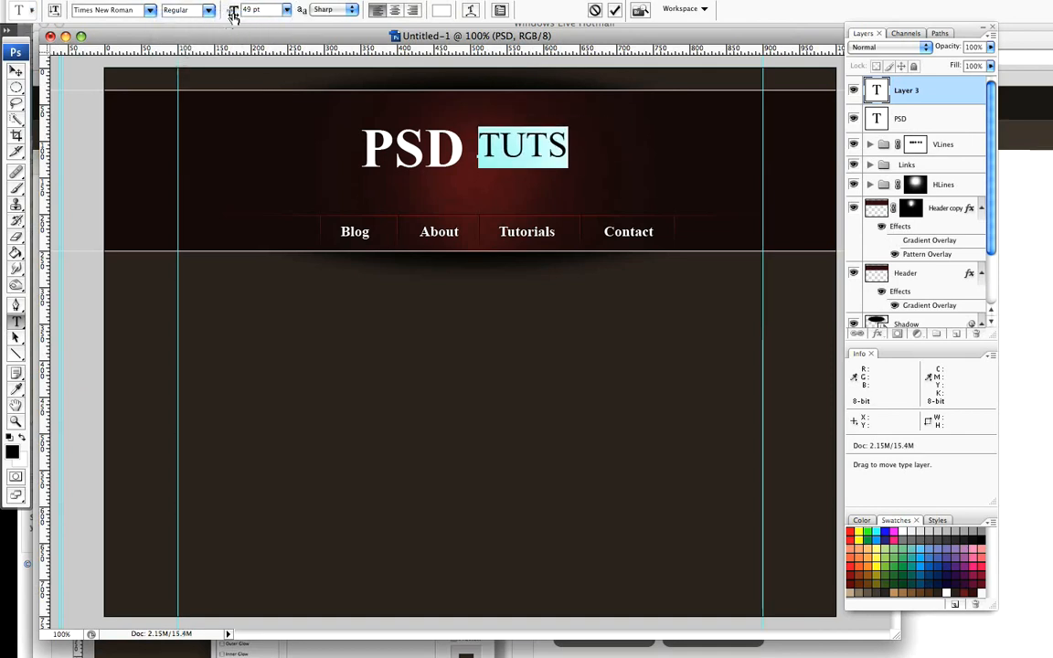
Step: Move TUTS close beside PSD on a matching baseline, and shift both words together to the header's centre
click(15, 72)
drag(509, 143, 498, 155)
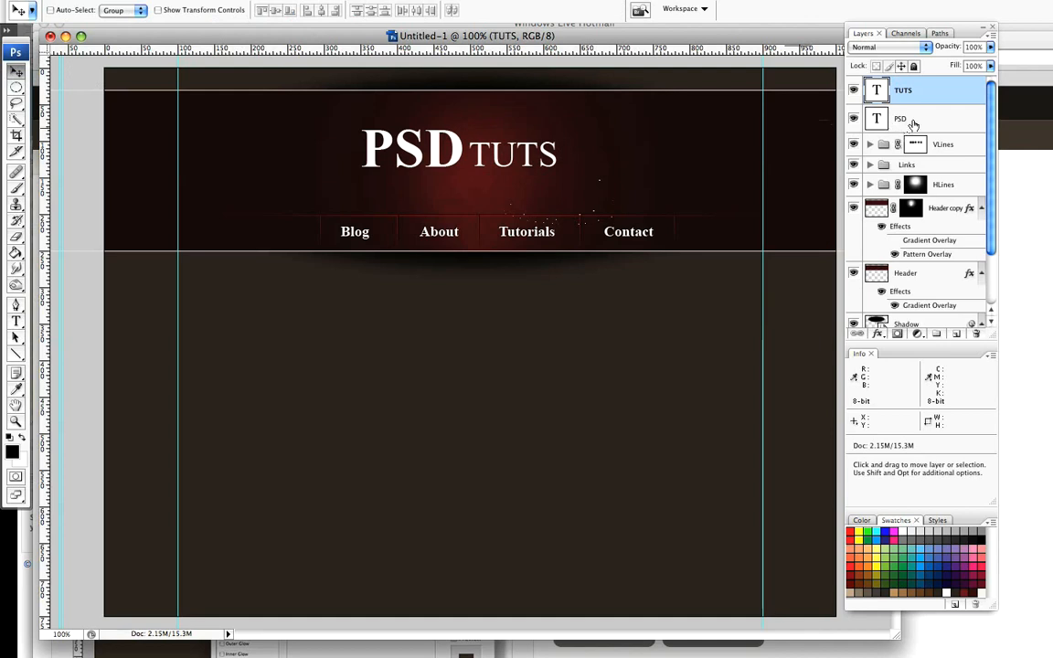
shift+click(895, 119)
drag(461, 154, 487, 158)
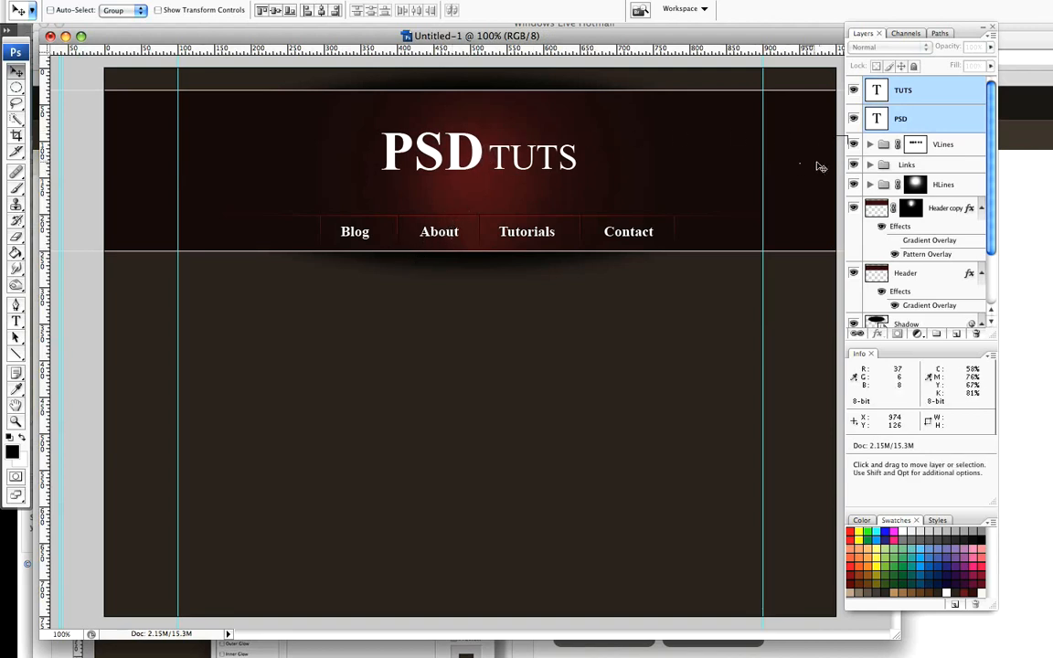
Step: Group the TUTS and PSD text layers and name the group HEADER TITLE
drag(938, 124, 936, 334)
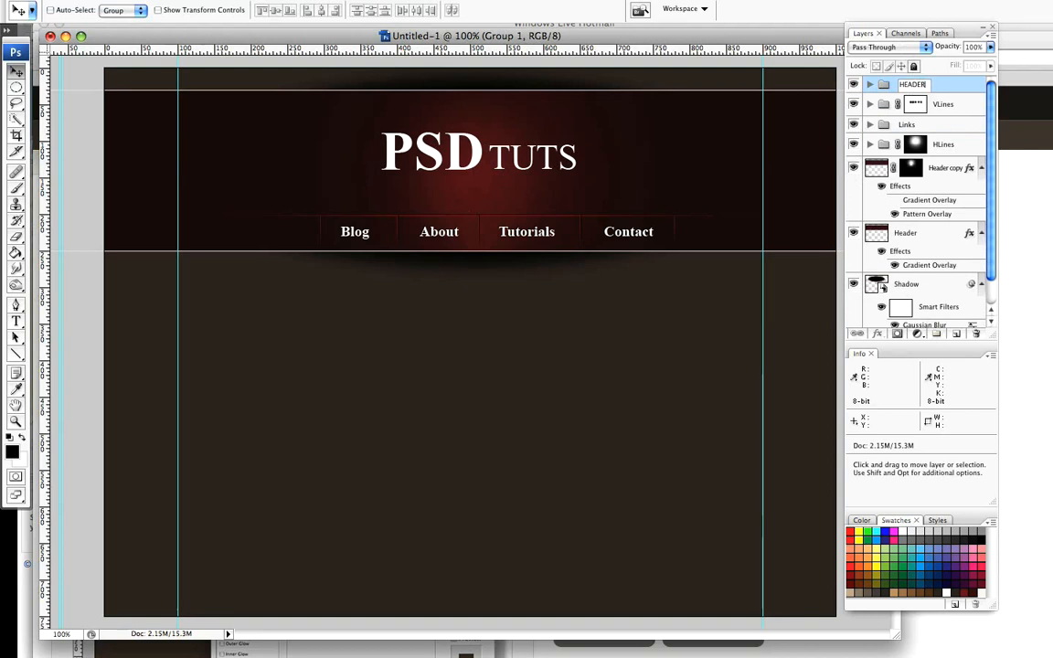
text(TITLE)
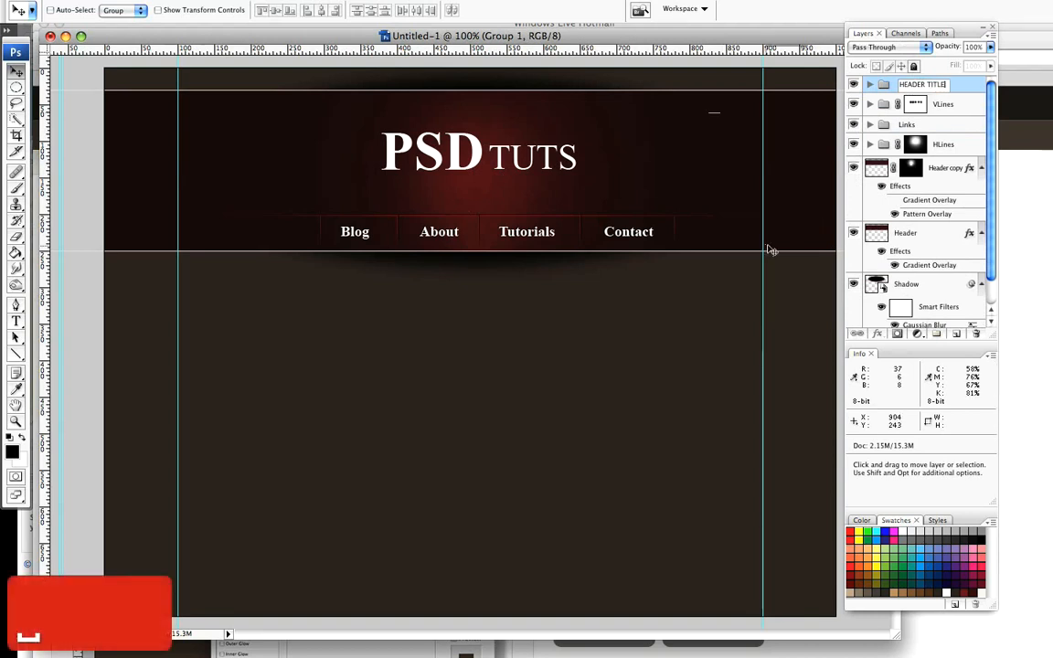
key(Return)
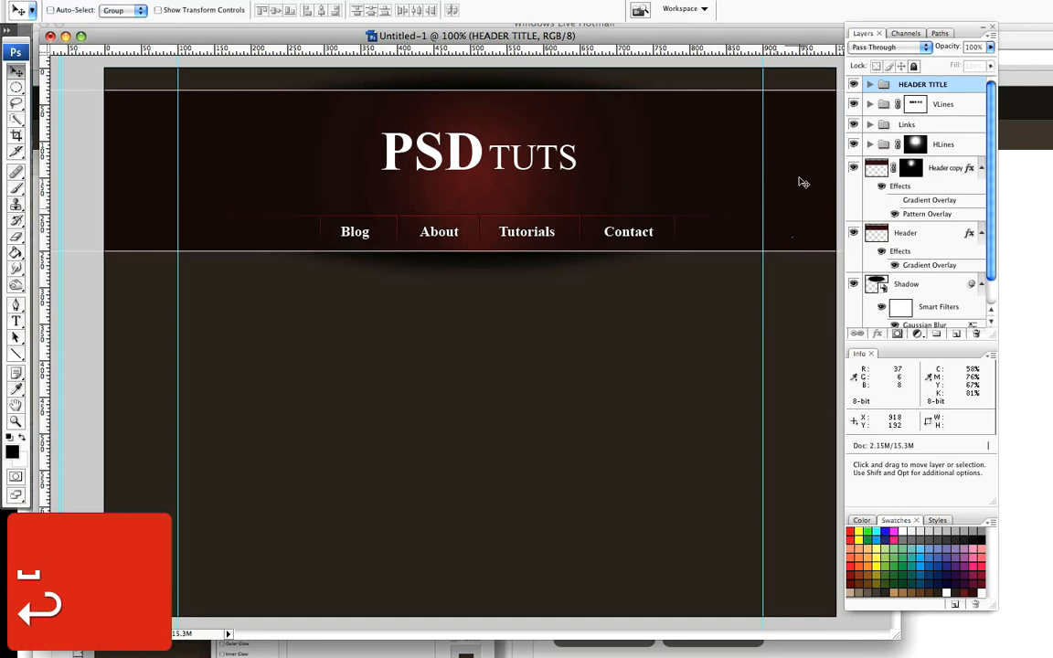
Step: Duplicate the TUTS and PSD text layers inside the HEADER TITLE group
click(870, 85)
click(916, 108)
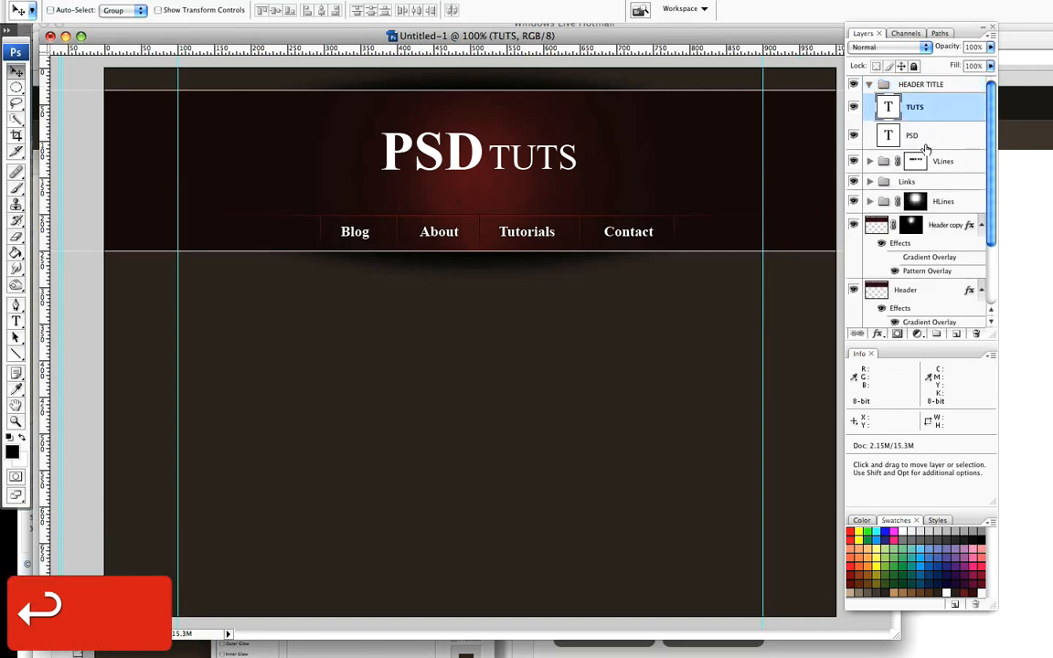
shift+click(949, 144)
drag(947, 146, 955, 335)
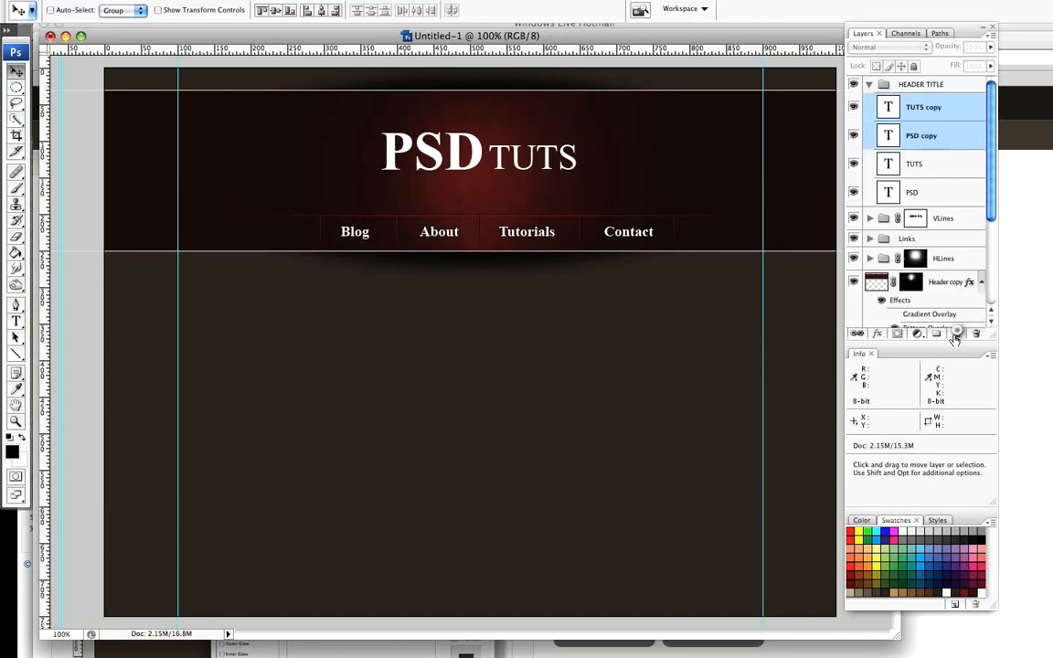
Step: Set the text color of the original TUTS and PSD layers to black, 000000
click(938, 169)
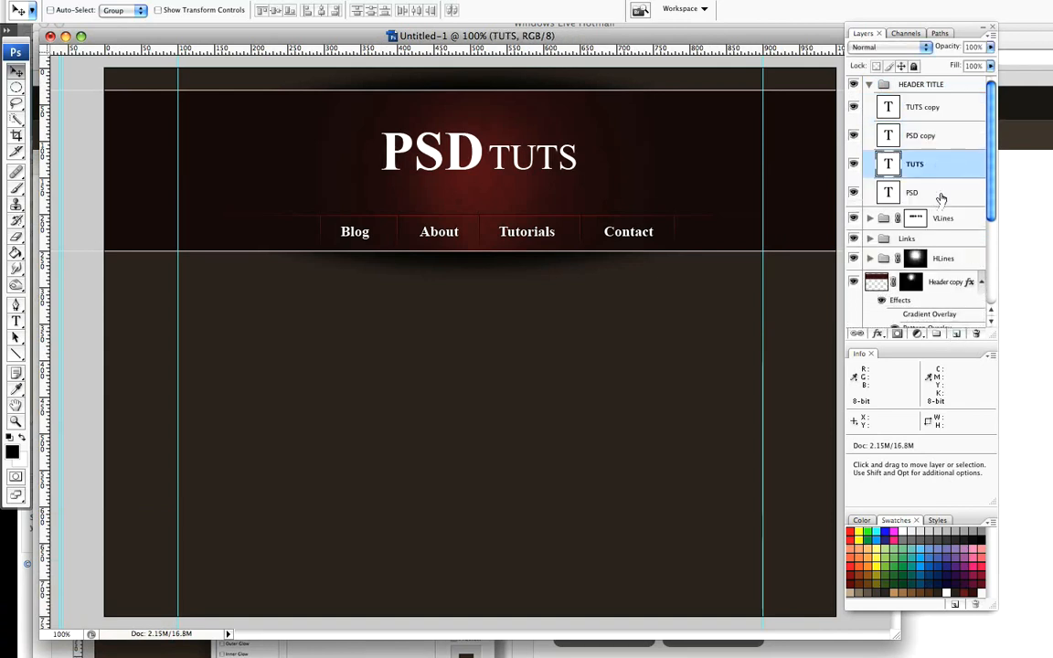
shift+click(946, 194)
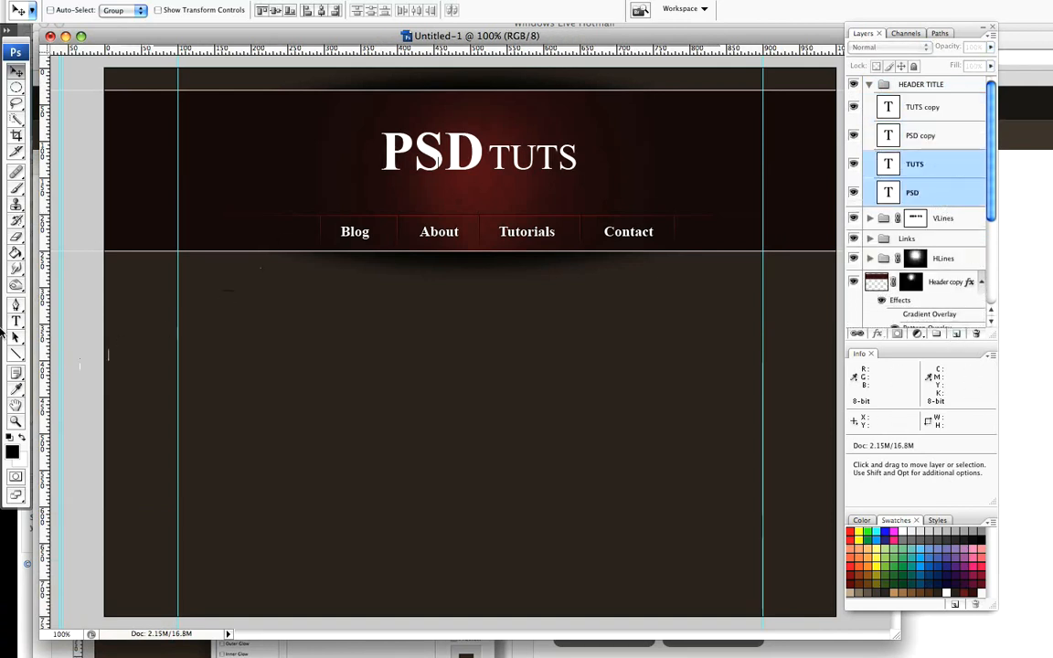
click(18, 321)
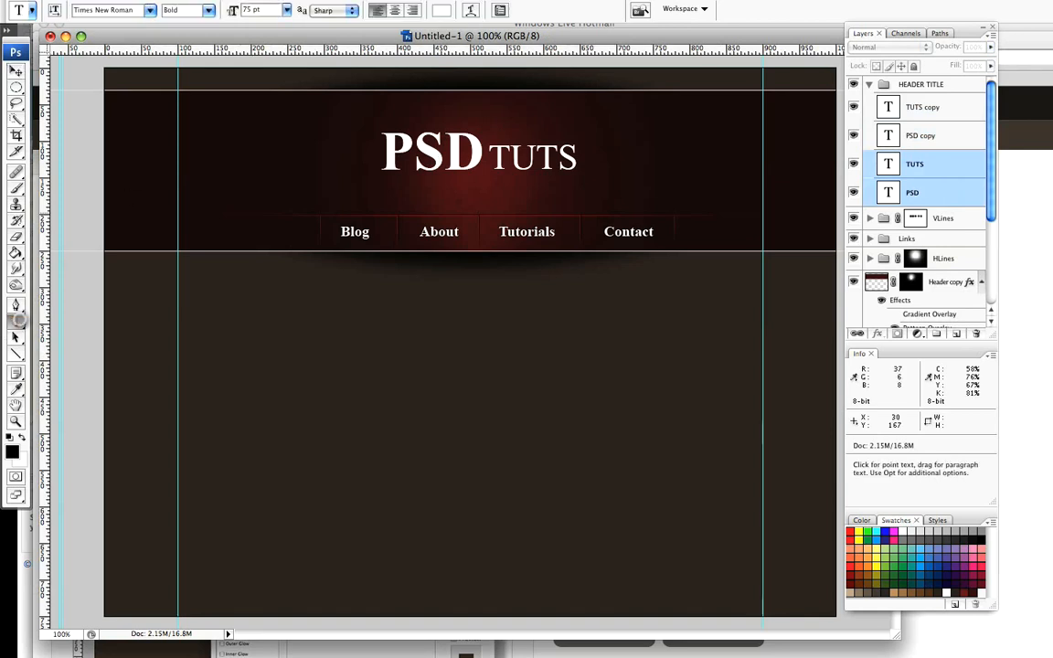
click(443, 13)
click(145, 435)
click(53, 528)
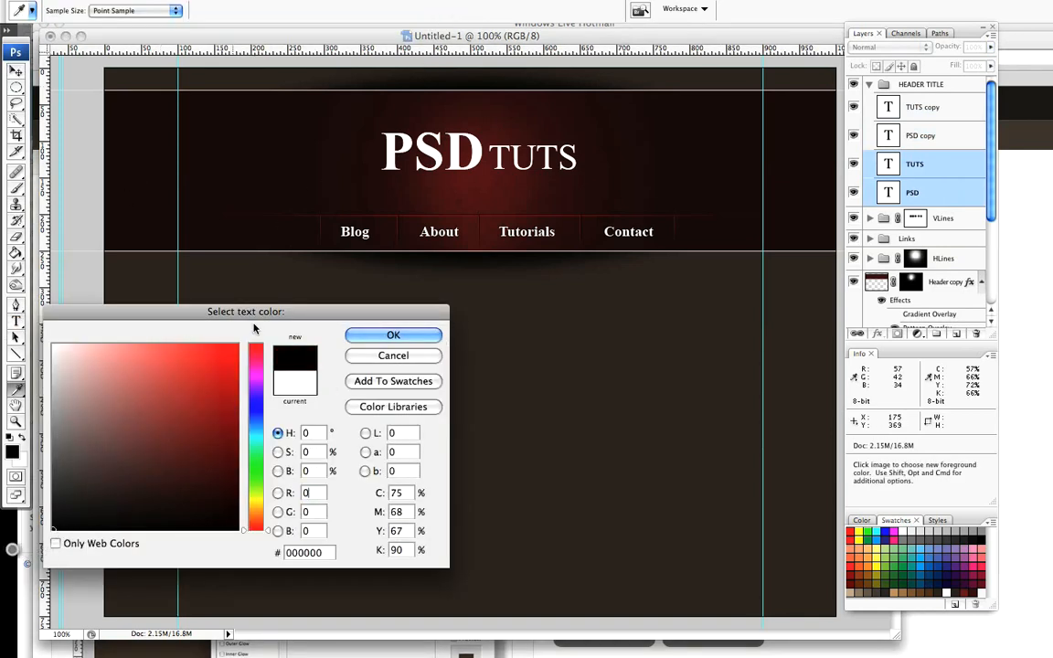
key(Return)
Step: Nudge the black TUTS and PSD layers one pixel left and one pixel up behind the white copies
click(16, 73)
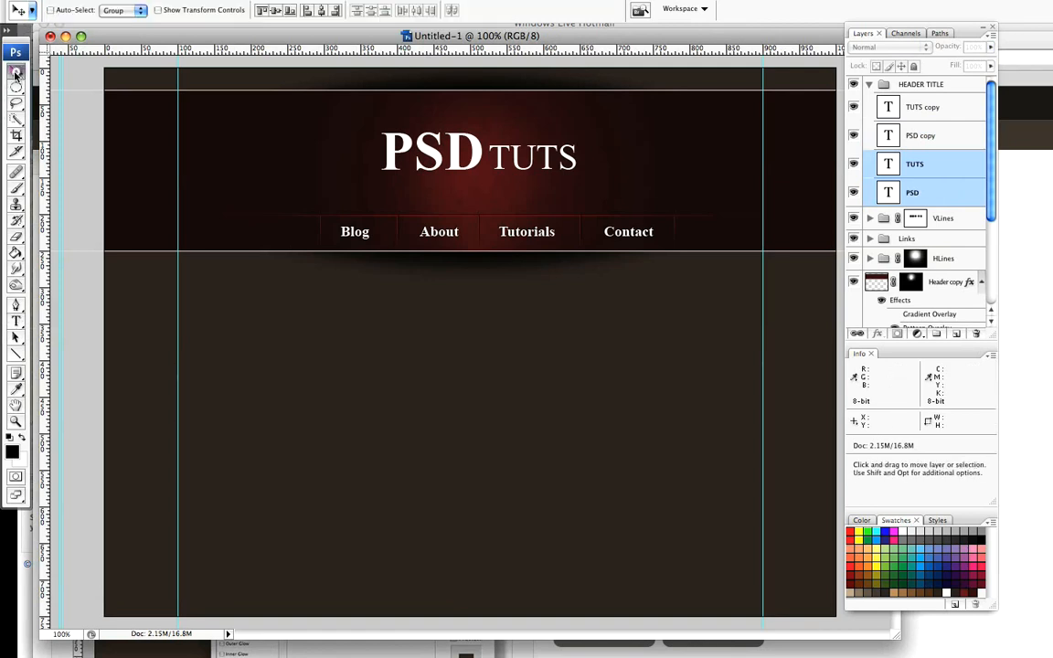
key(Left)
key(Up)
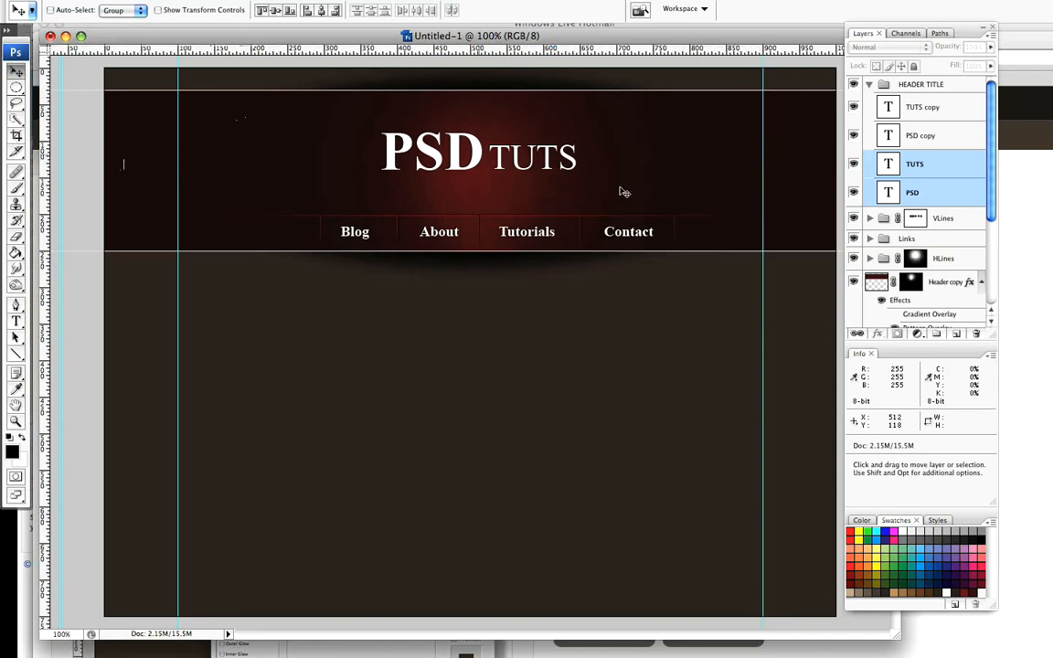
Step: Create a new empty layer and place it above the HEADER TITLE group, outside it
click(879, 84)
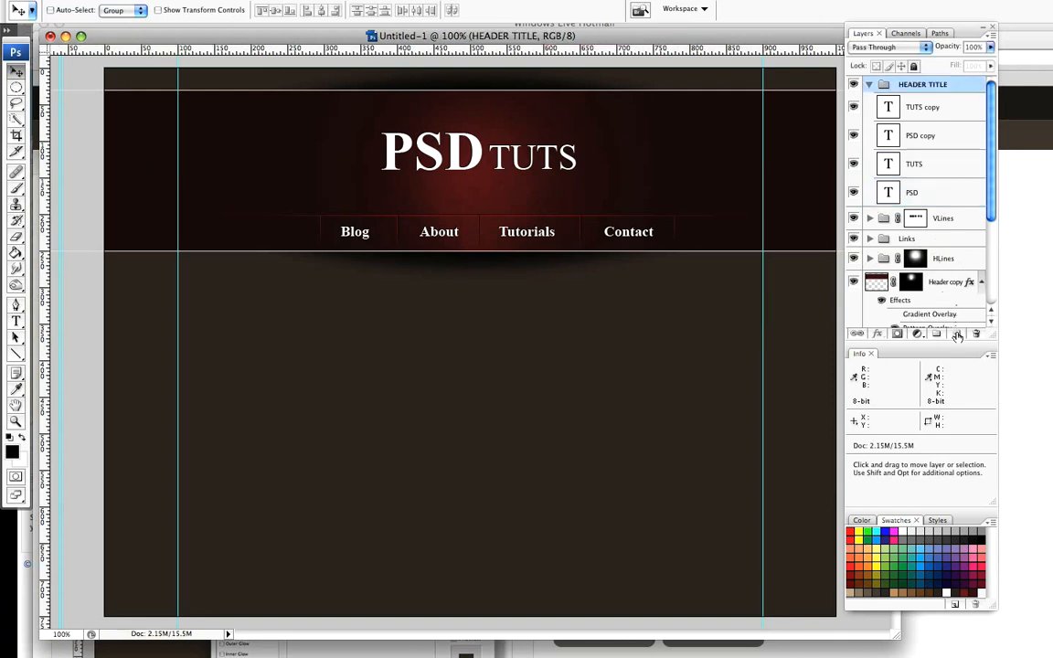
click(956, 334)
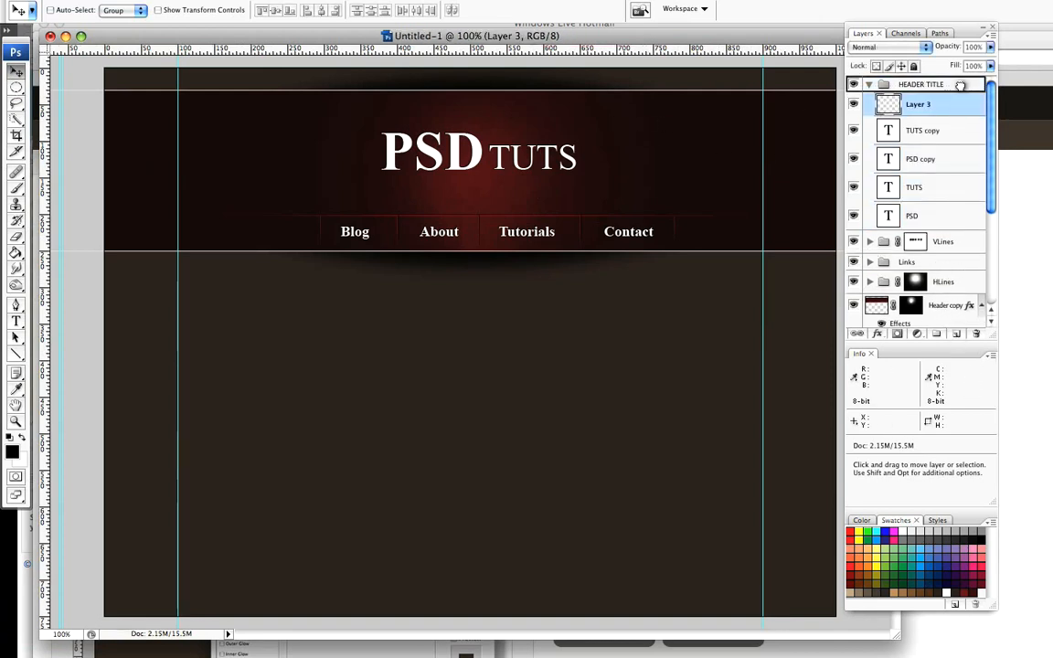
key(super+shift+bracketleft)
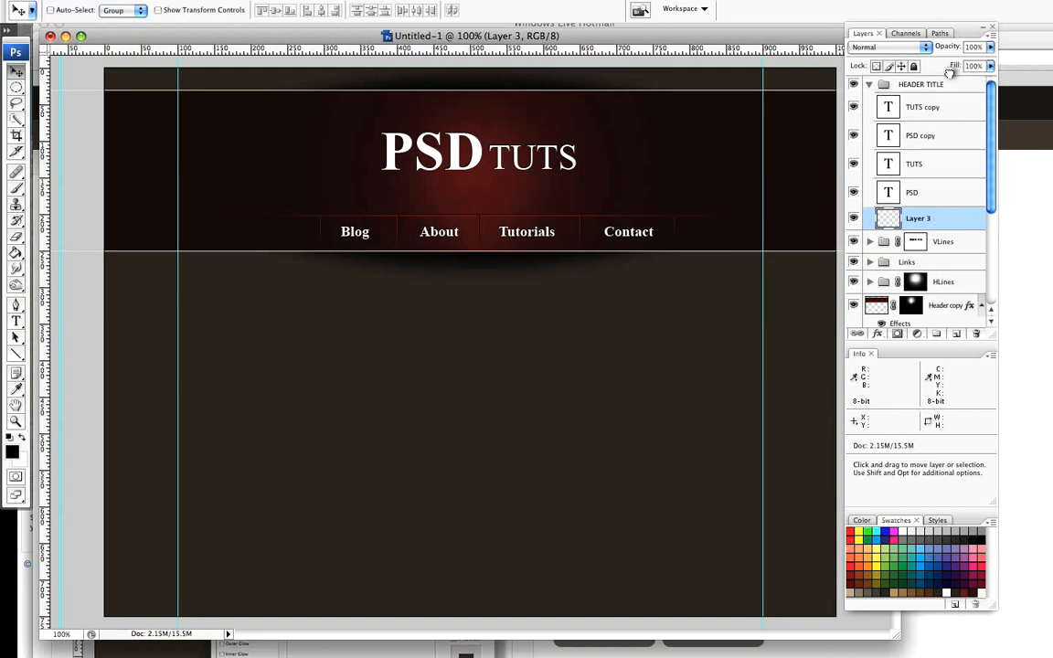
drag(944, 80, 941, 81)
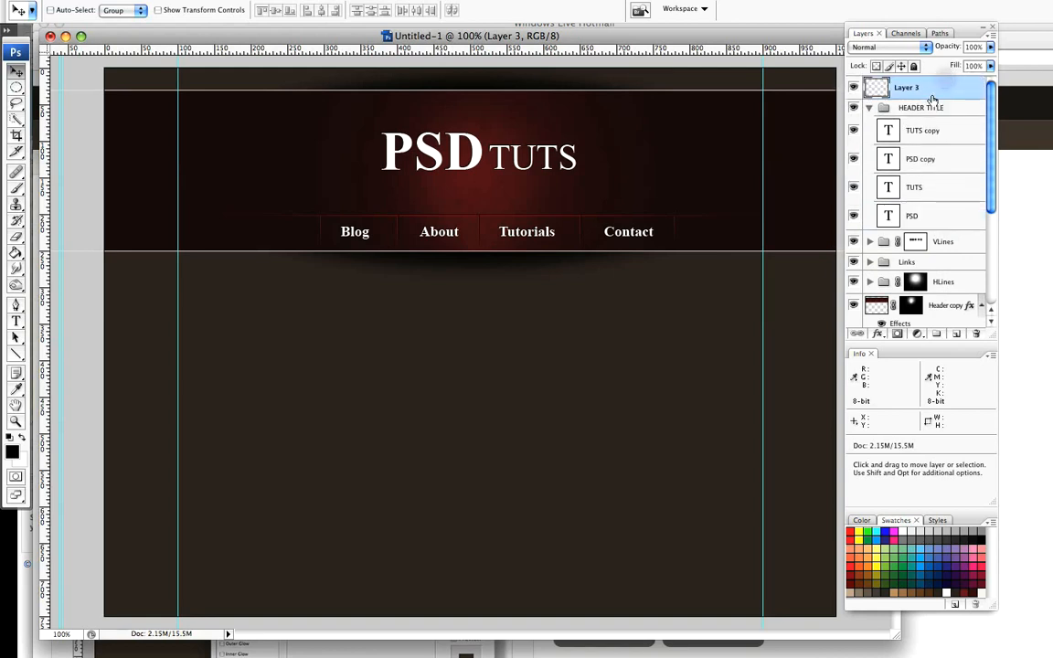
Step: Fill an 800 x 459 px rectangle between the vertical guides, from below the header to the canvas bottom, with white and deselect
click(16, 102)
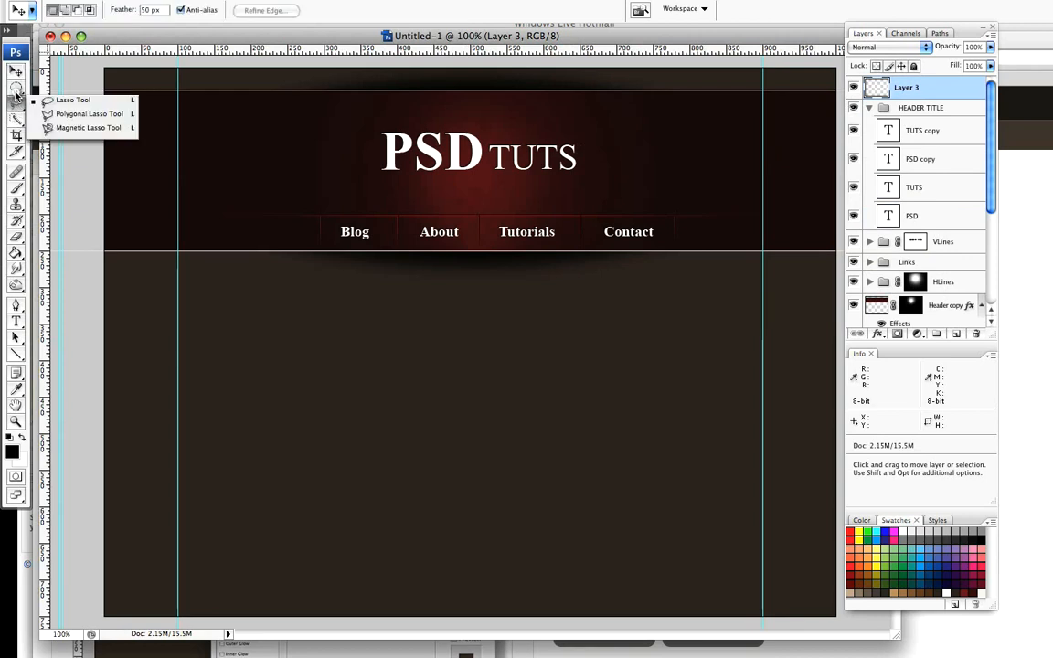
click(15, 88)
click(54, 80)
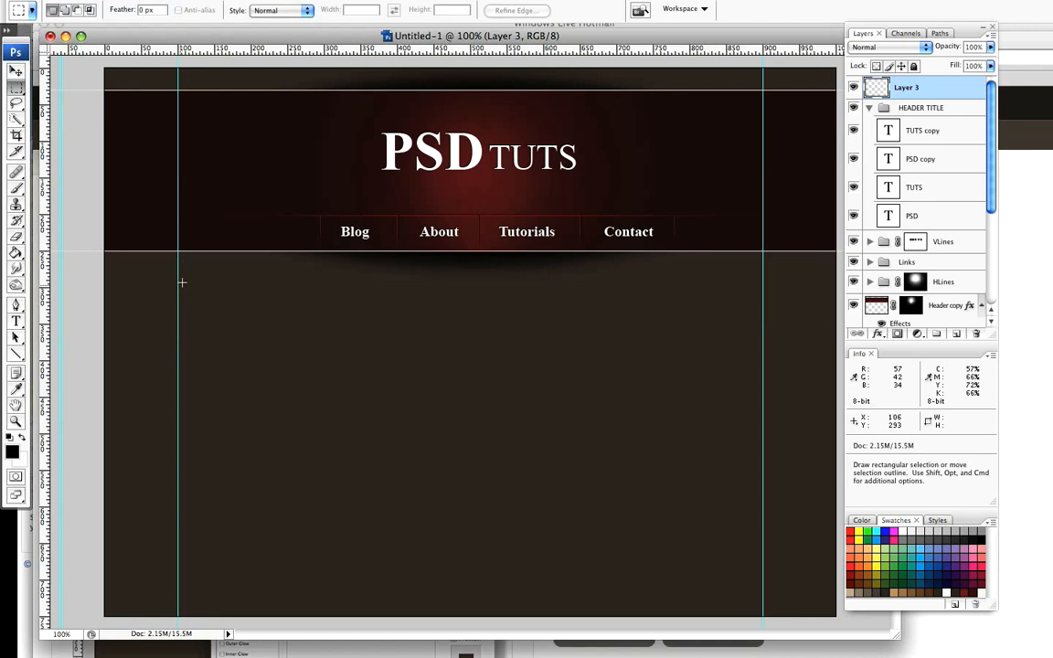
drag(178, 280, 764, 616)
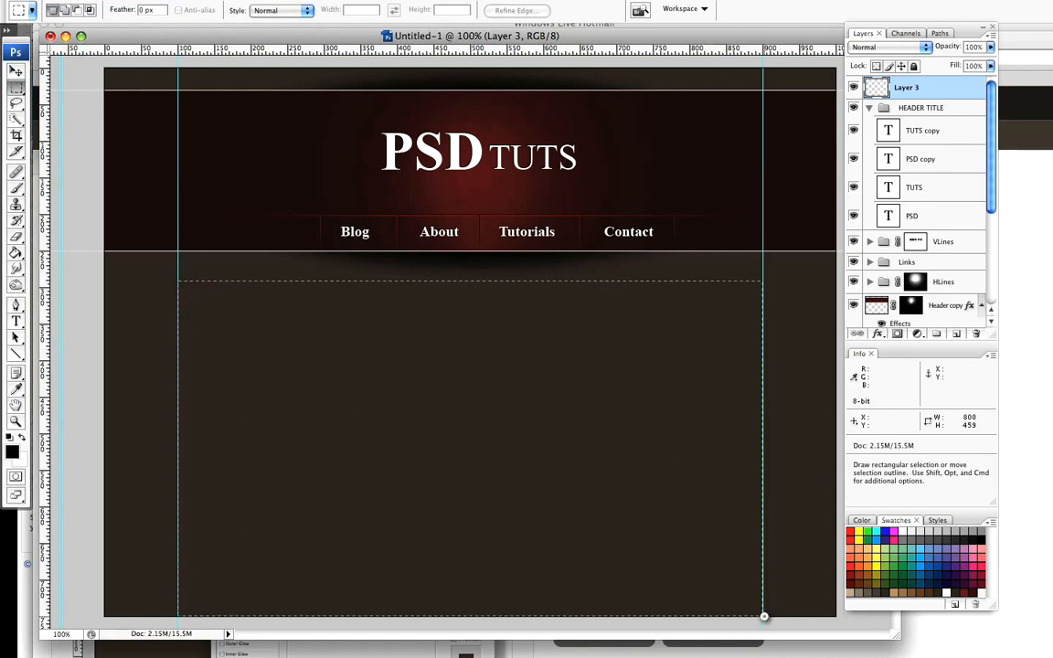
click(16, 252)
click(24, 439)
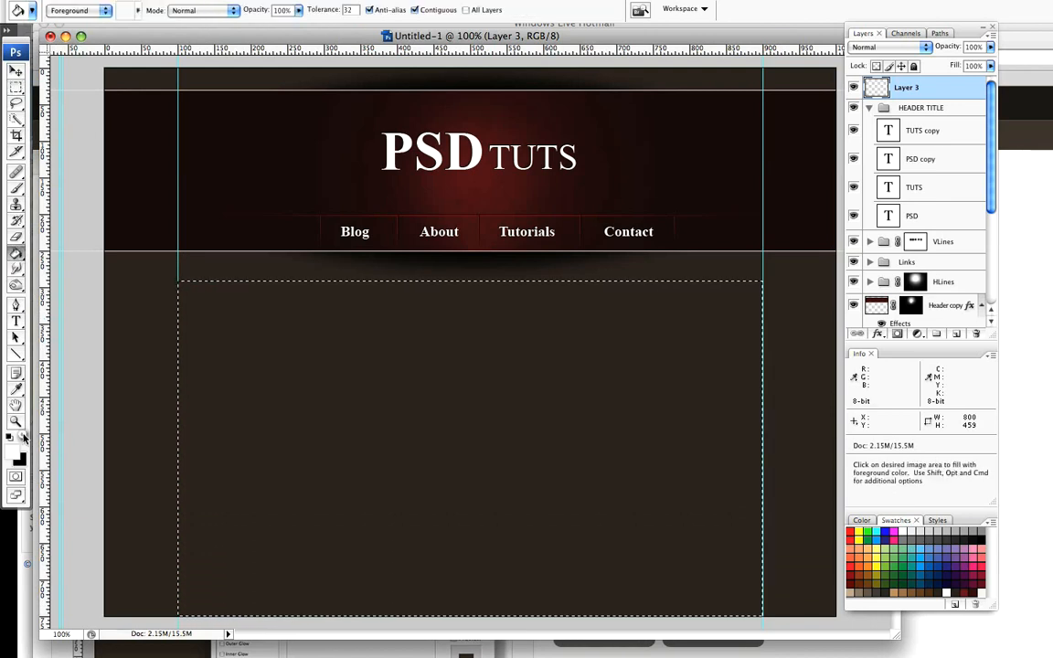
click(269, 366)
key(super+d)
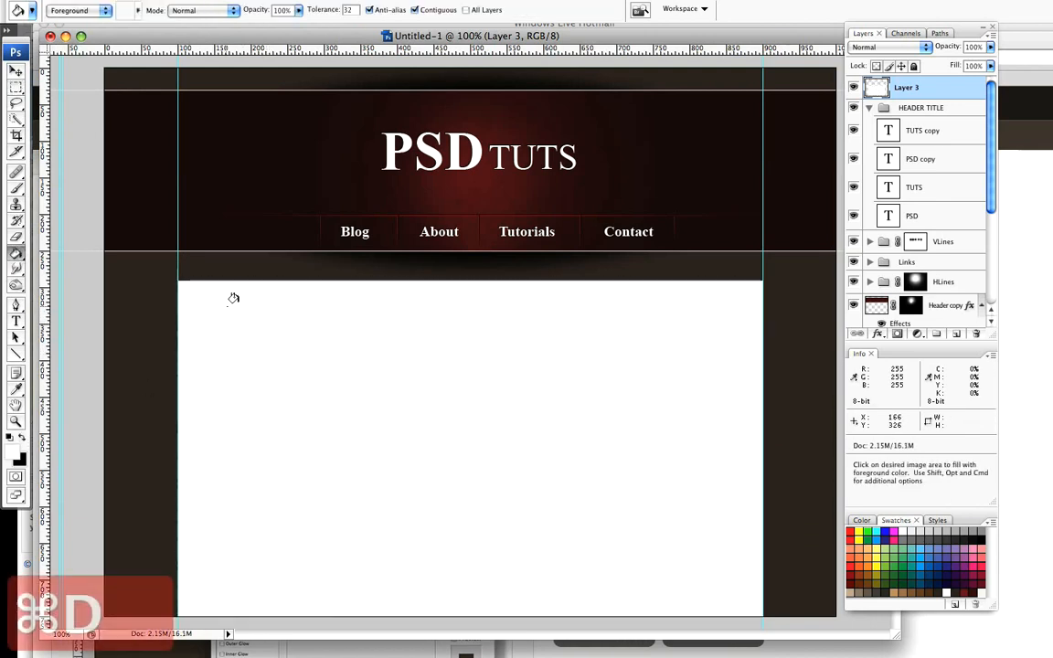
Step: Apply a Drop Shadow with 36% opacity to the white content box layer
double_click(950, 88)
click(265, 364)
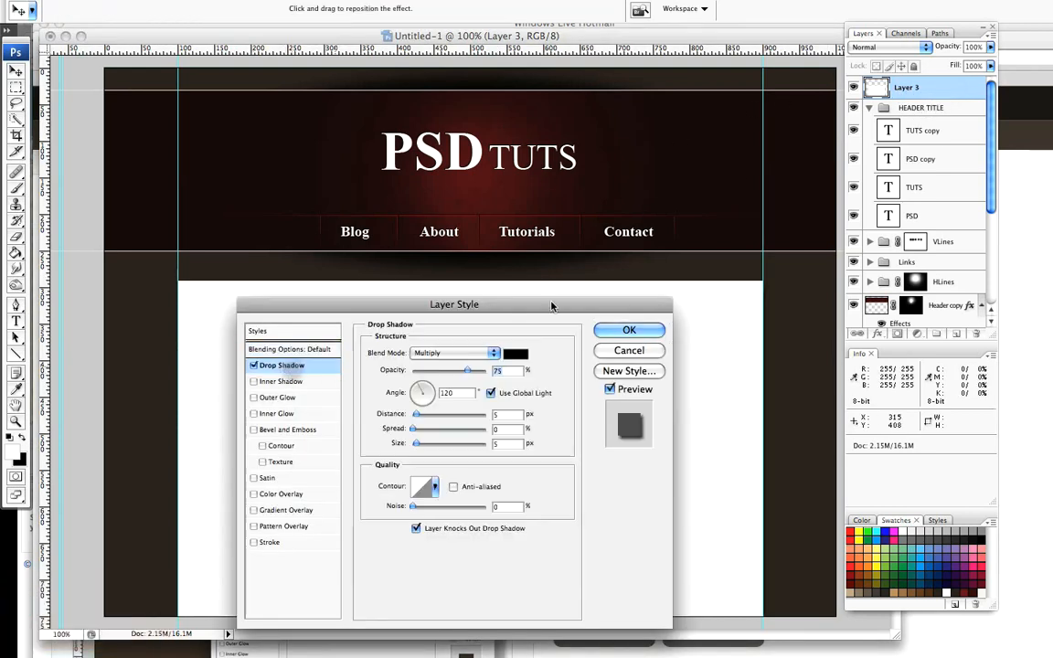
text(36)
click(628, 330)
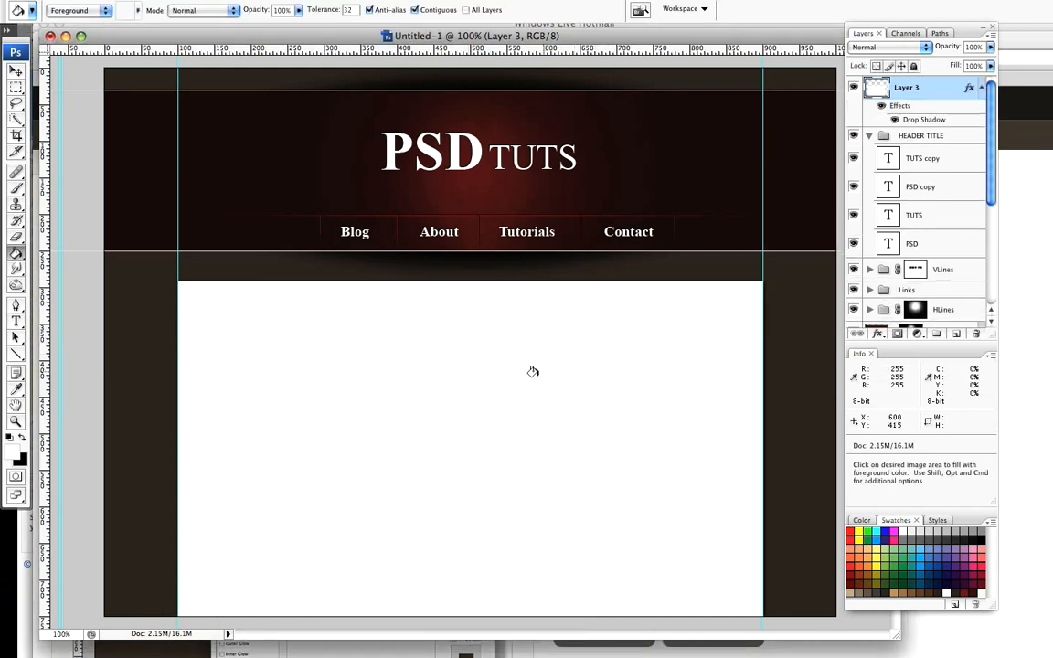
Step: Clear the vertical and horizontal guides off the layout by moving them away from the canvas
click(16, 70)
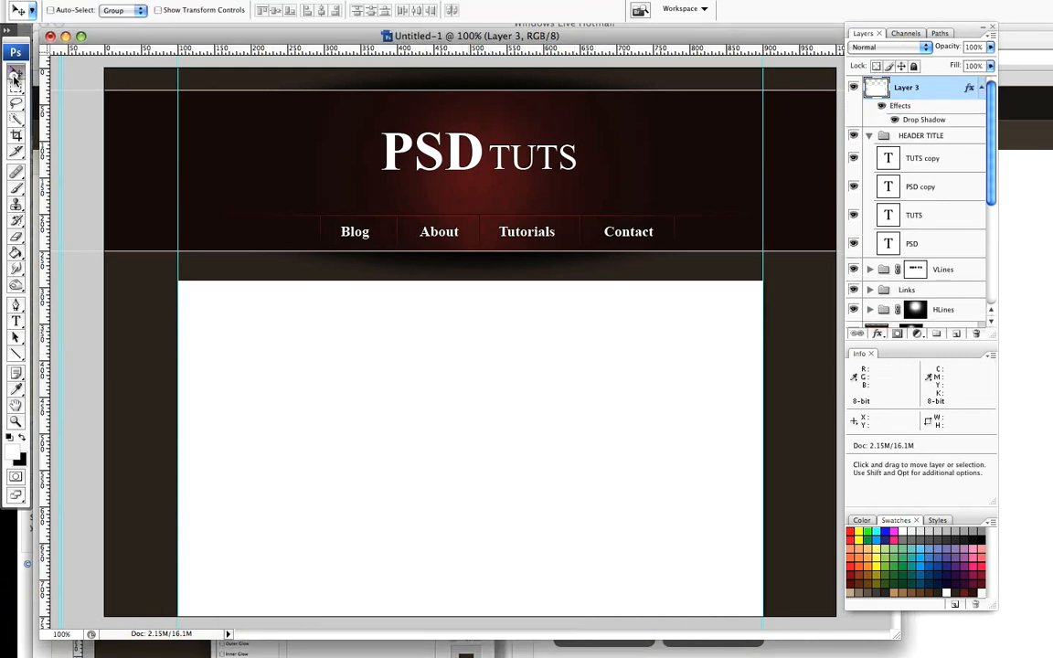
drag(176, 82, 79, 96)
drag(223, 91, 221, 57)
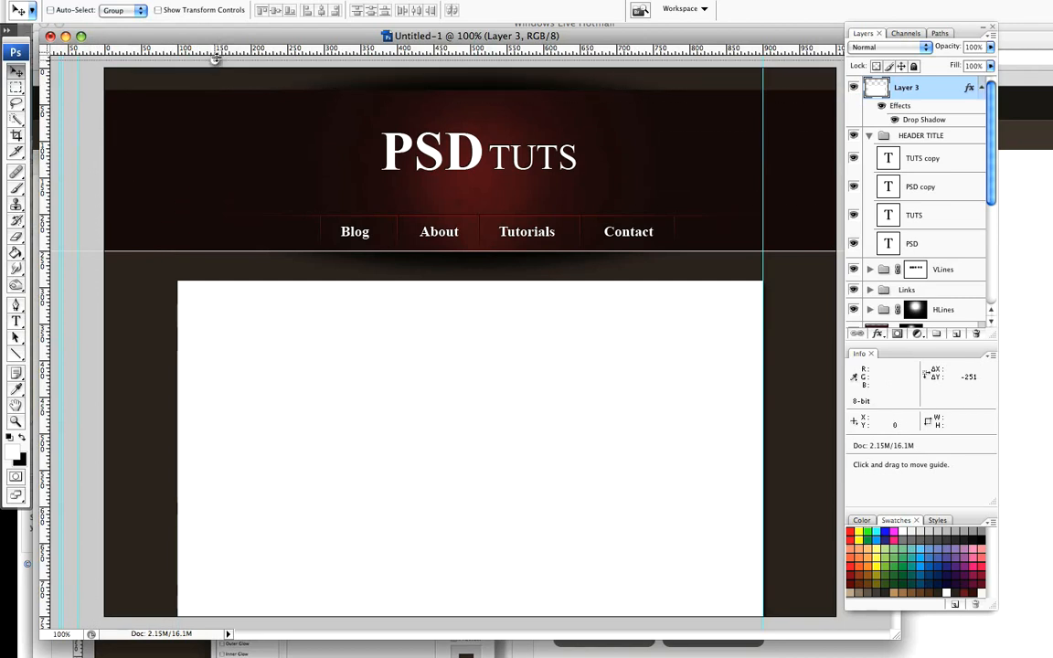
drag(763, 146, 381, 269)
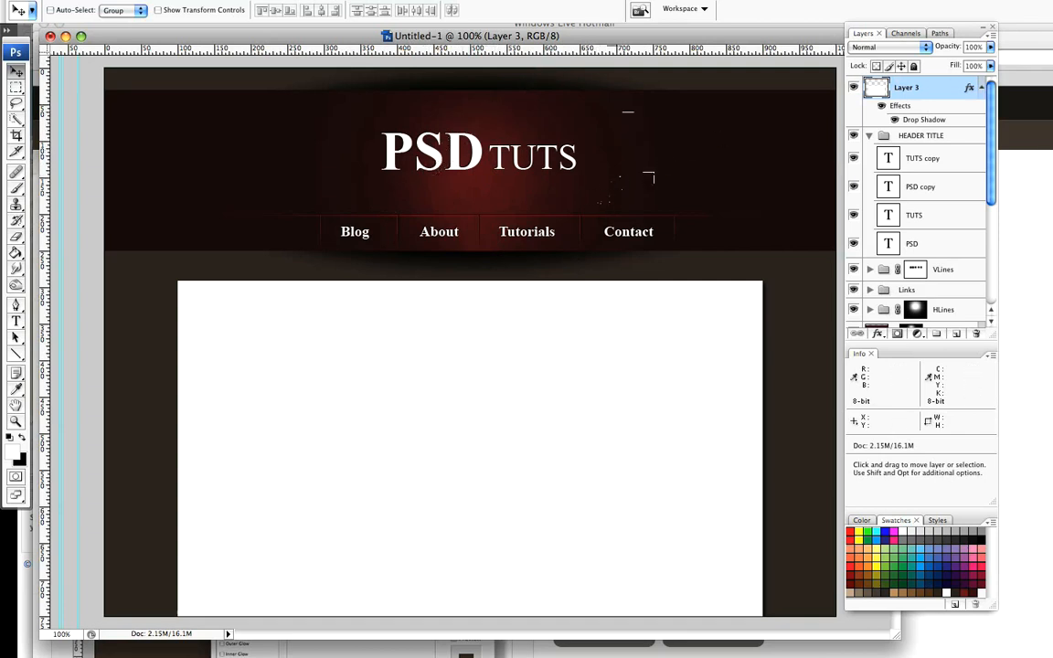
Step: Switch to the browser showing the PSDTUTS tutorial "Creating A Cool 3D Web Design Effect"
key(super+Tab)
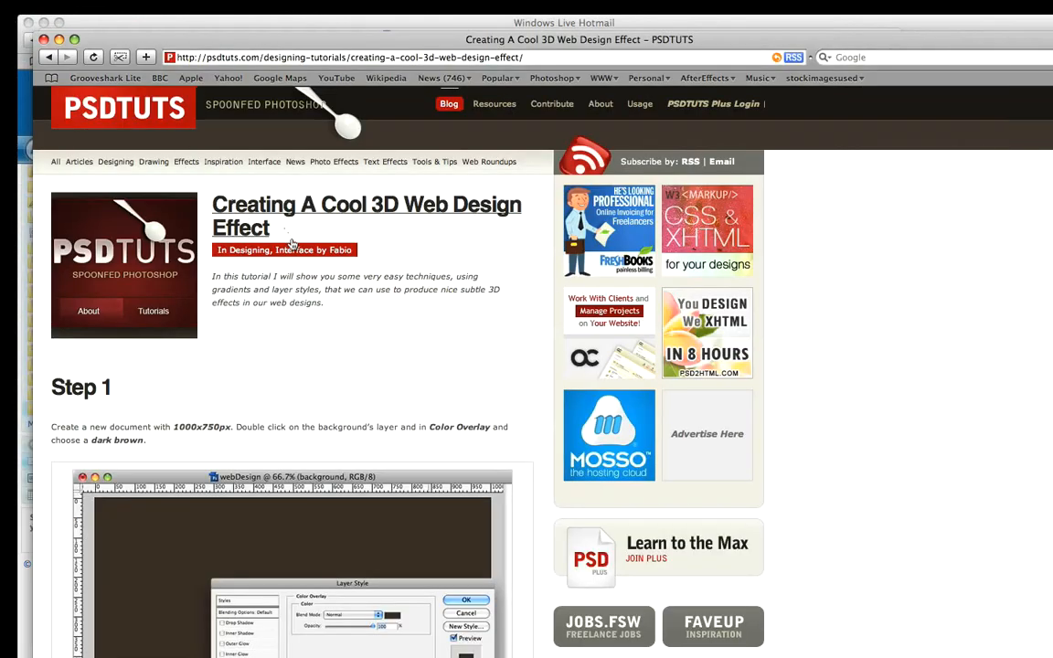